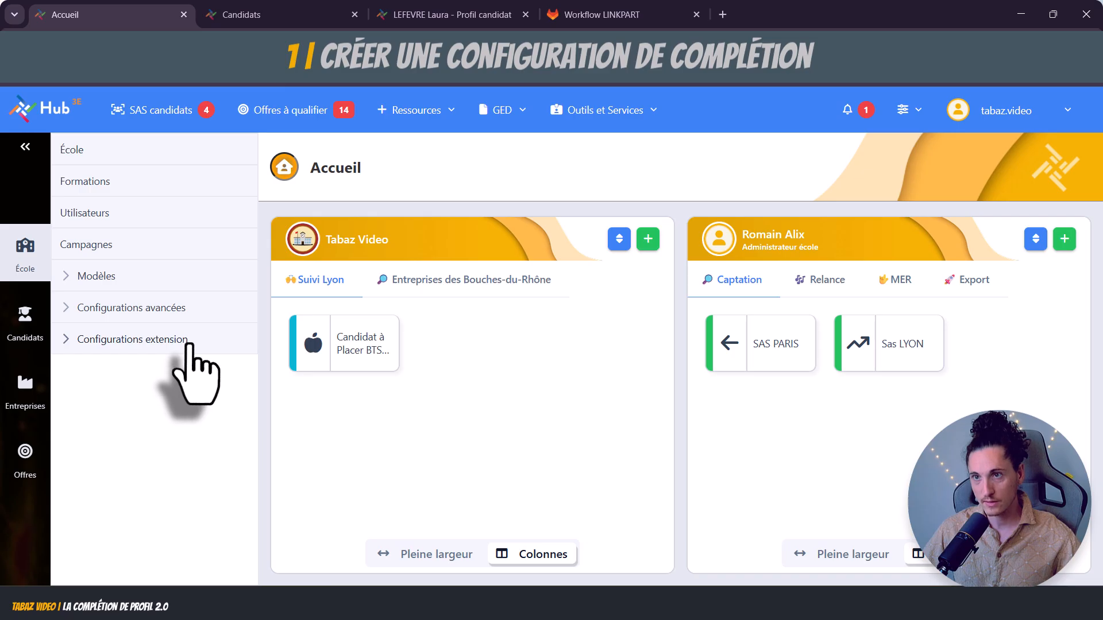
Open the candidate profile completion extension settings and create the first configuration, named "Complétion pour Gestionnaire".
{"action": "left_click", "coordinate": [188, 344]}
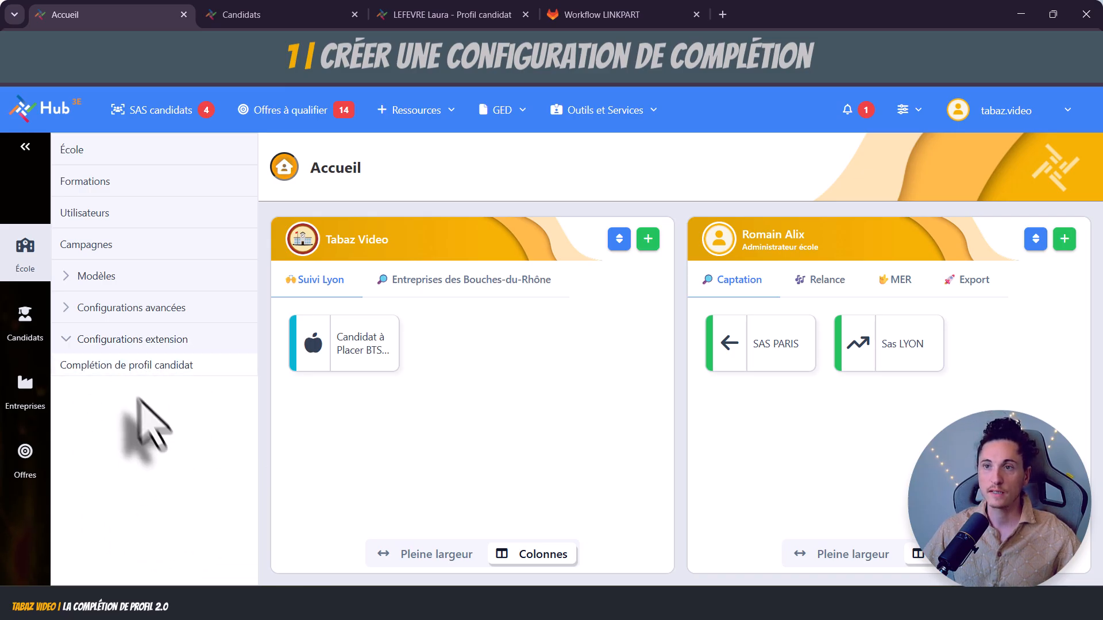
{"action": "left_click", "coordinate": [136, 368]}
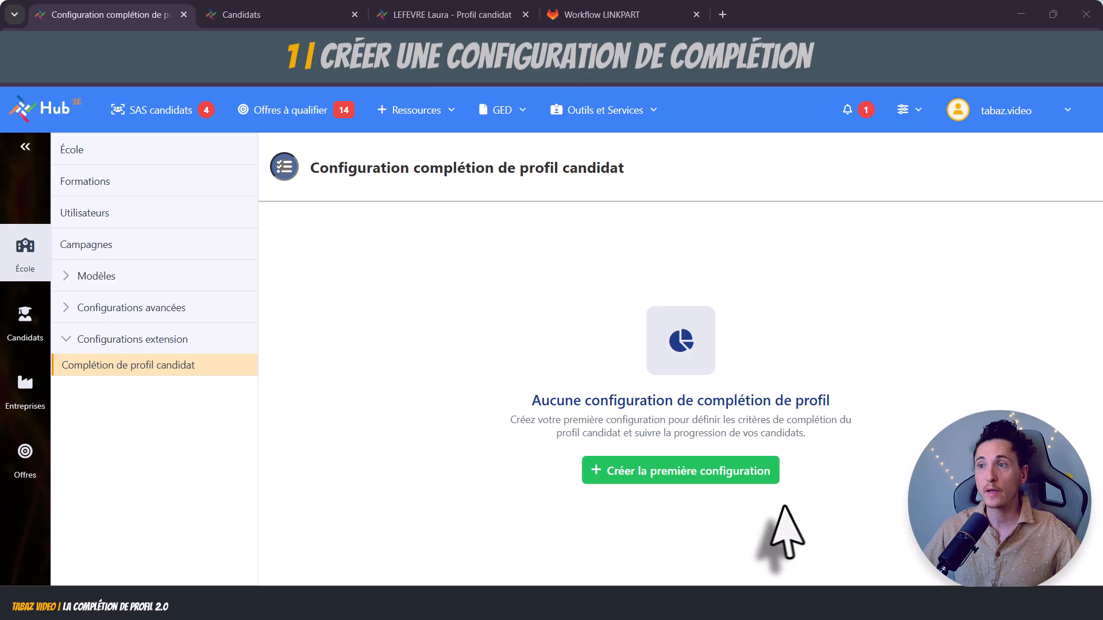
{"action": "left_click", "coordinate": [711, 482]}
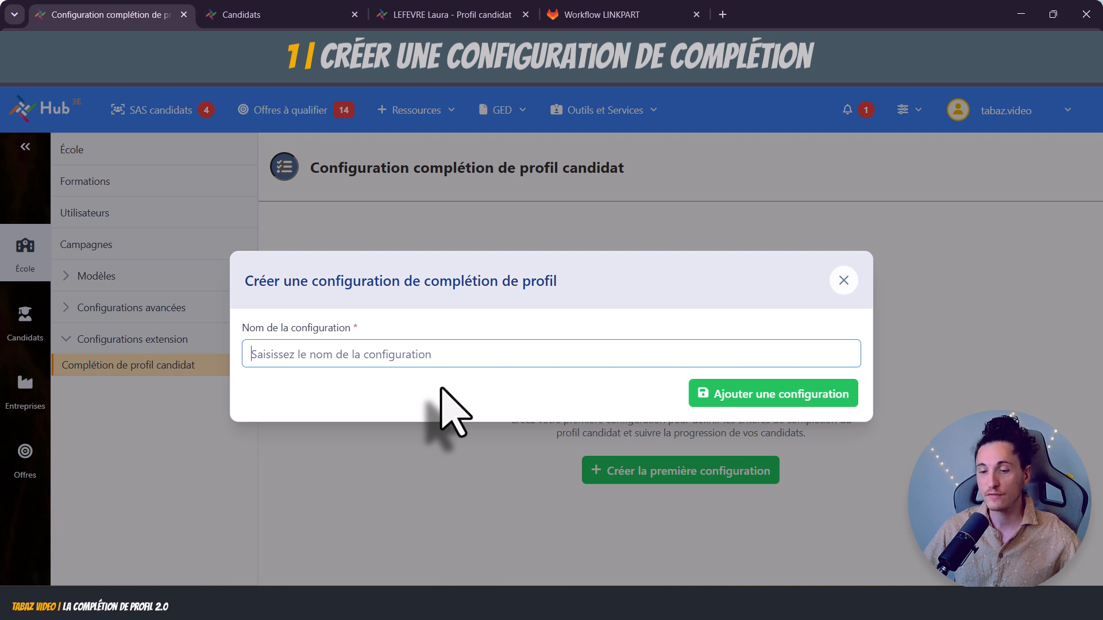
{"action": "left_click", "coordinate": [411, 477]}
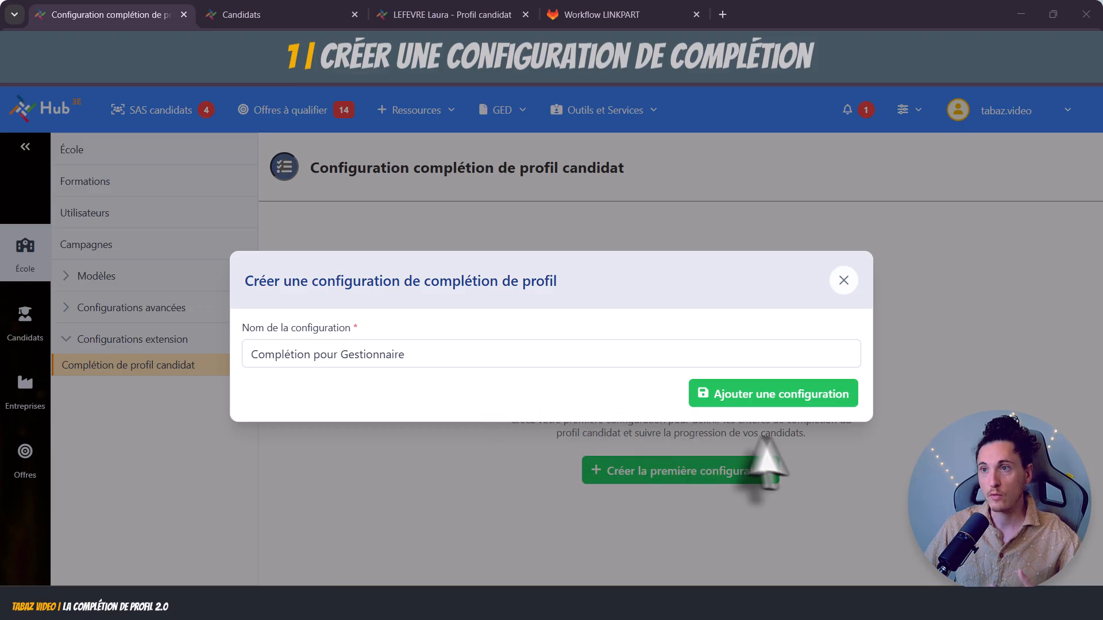
{"action": "left_click", "coordinate": [797, 394]}
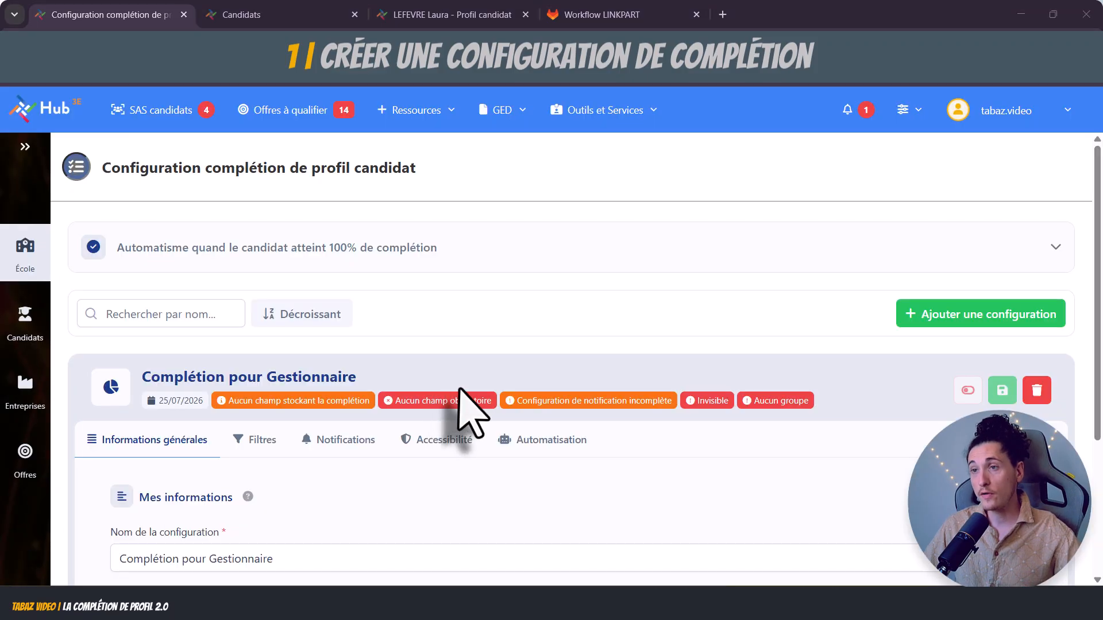
Review the new configuration's general information, filters, notifications, accessibility and automation settings, returning to the general information.
{"action": "scroll", "coordinate": [481, 377], "scroll_direction": "down", "scroll_amount": 4}
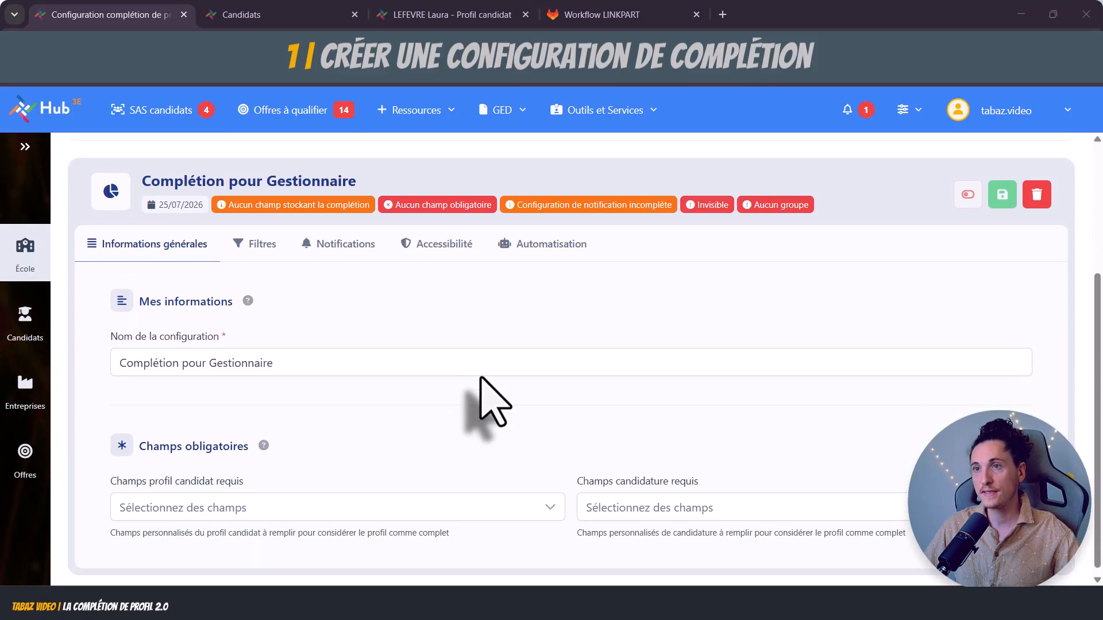
{"action": "scroll", "coordinate": [222, 554], "scroll_direction": "up", "scroll_amount": 3}
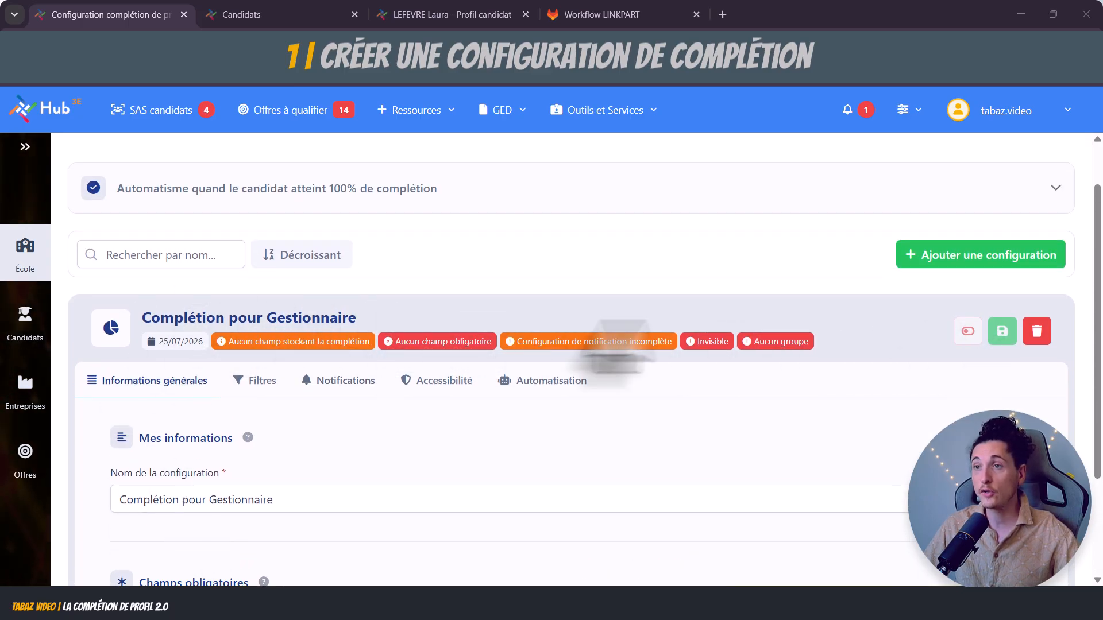
{"action": "scroll", "coordinate": [1082, 413], "scroll_direction": "down", "scroll_amount": 1}
{"action": "scroll", "coordinate": [1082, 413], "scroll_direction": "down", "scroll_amount": 2}
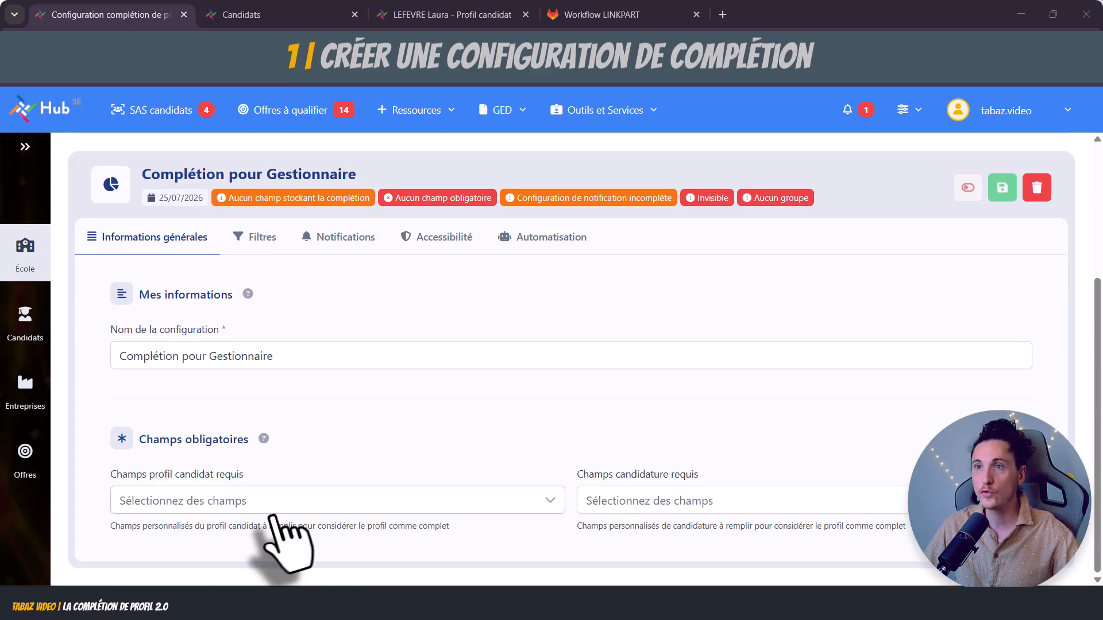
{"action": "scroll", "coordinate": [283, 536], "scroll_direction": "up", "scroll_amount": 3}
{"action": "scroll", "coordinate": [272, 523], "scroll_direction": "up", "scroll_amount": 1}
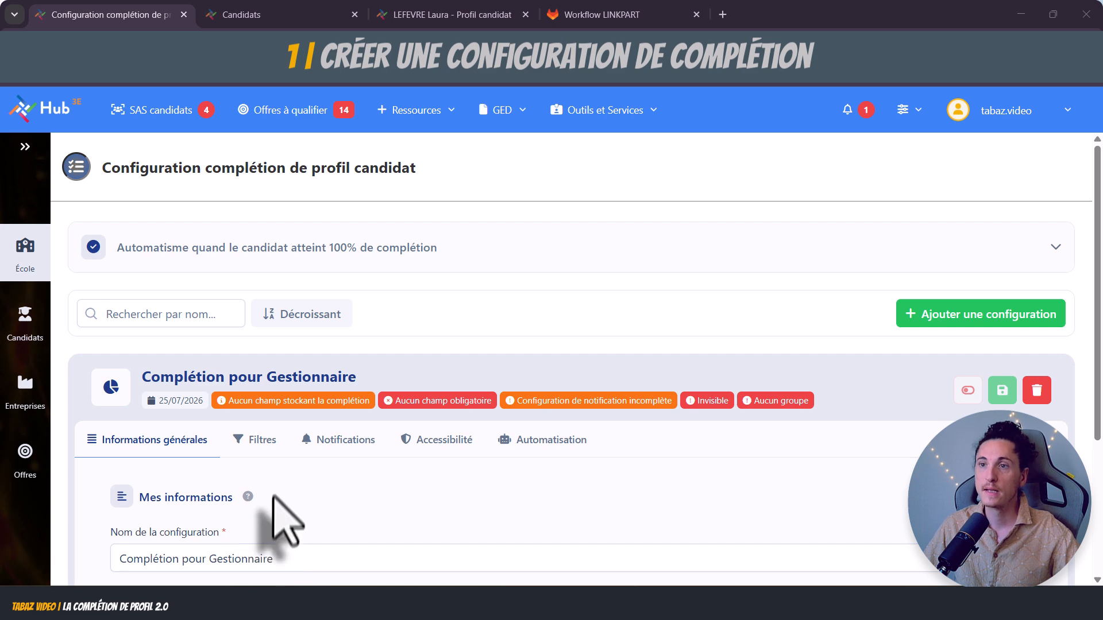
{"action": "left_click", "coordinate": [259, 440]}
{"action": "left_click", "coordinate": [343, 440]}
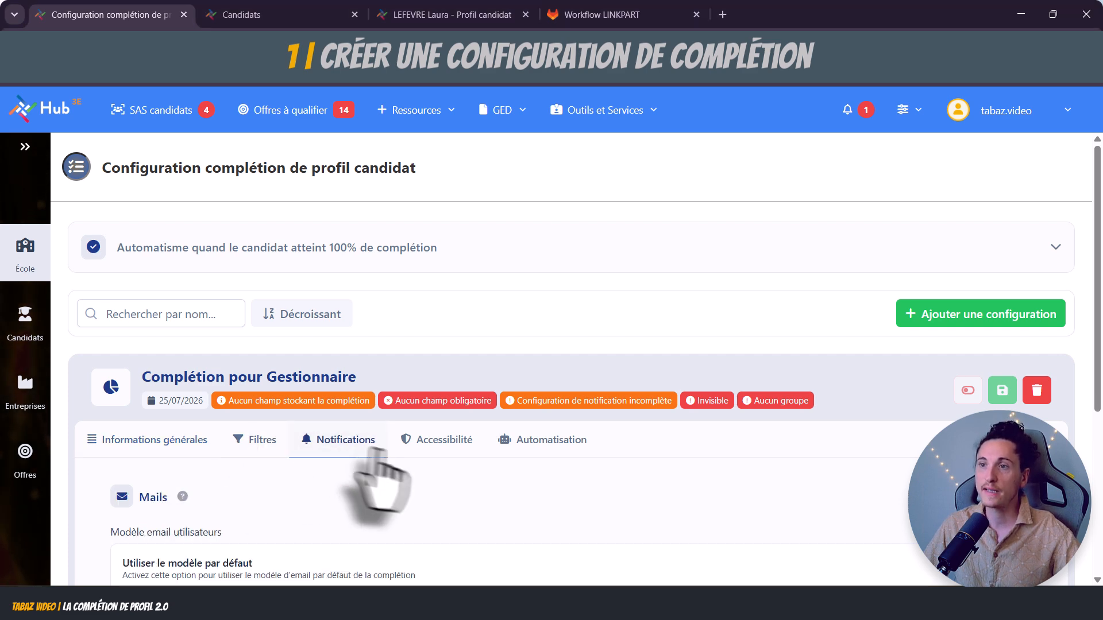
{"action": "left_click", "coordinate": [441, 440]}
{"action": "left_click", "coordinate": [535, 451]}
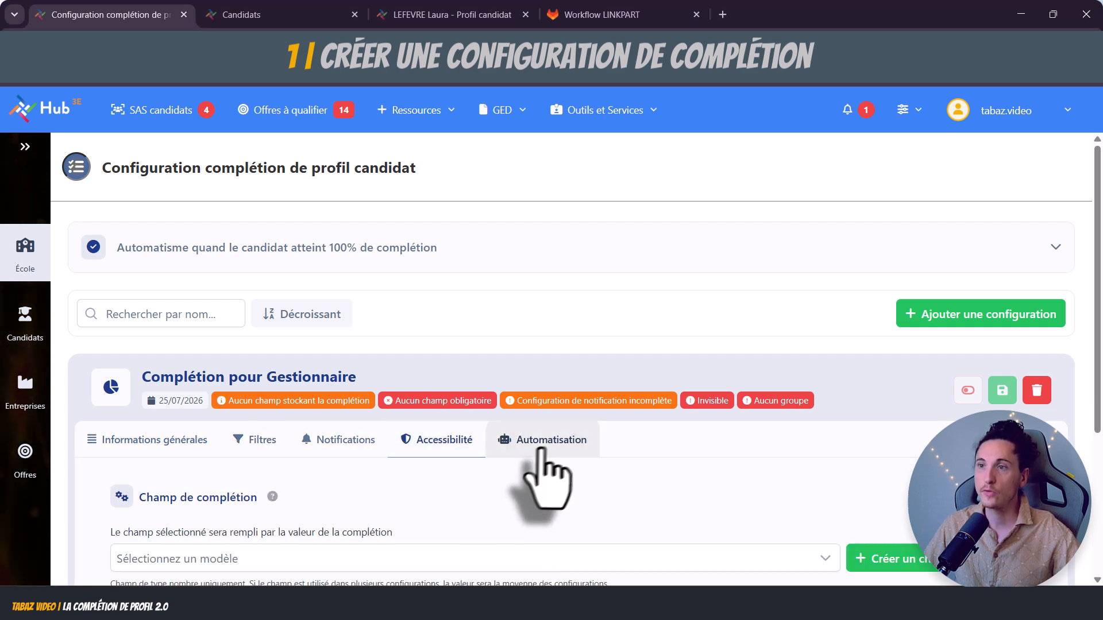
{"action": "left_click", "coordinate": [152, 441]}
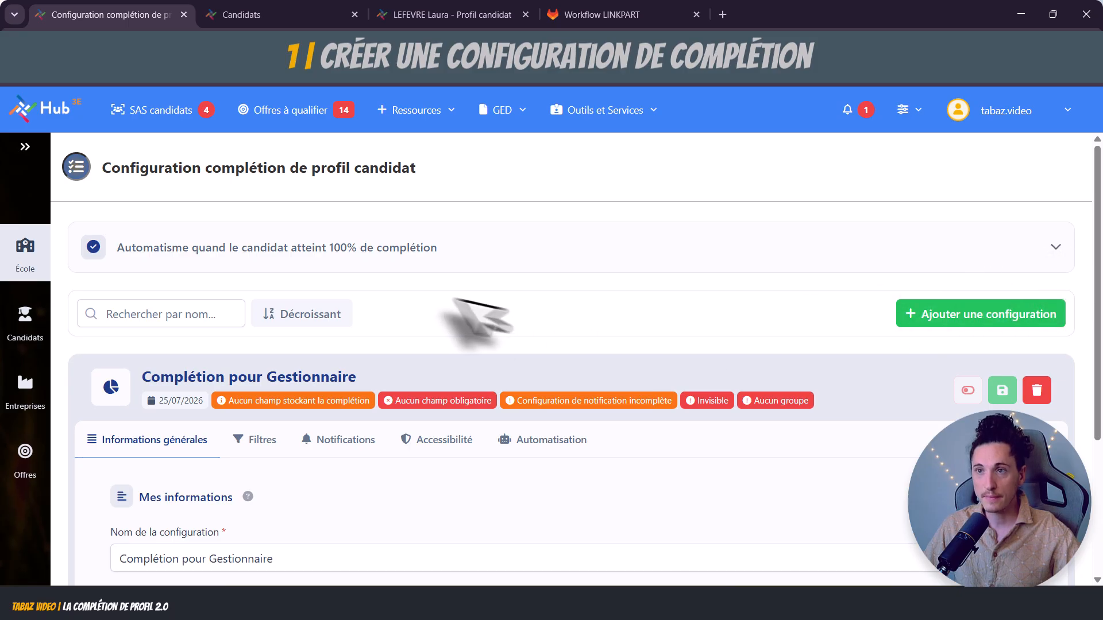
In the 100% completion automatism, choose "Complétion pour Gestionnaire" as the configuration that switches "Profil complet" to "Oui".
{"action": "left_click", "coordinate": [793, 255]}
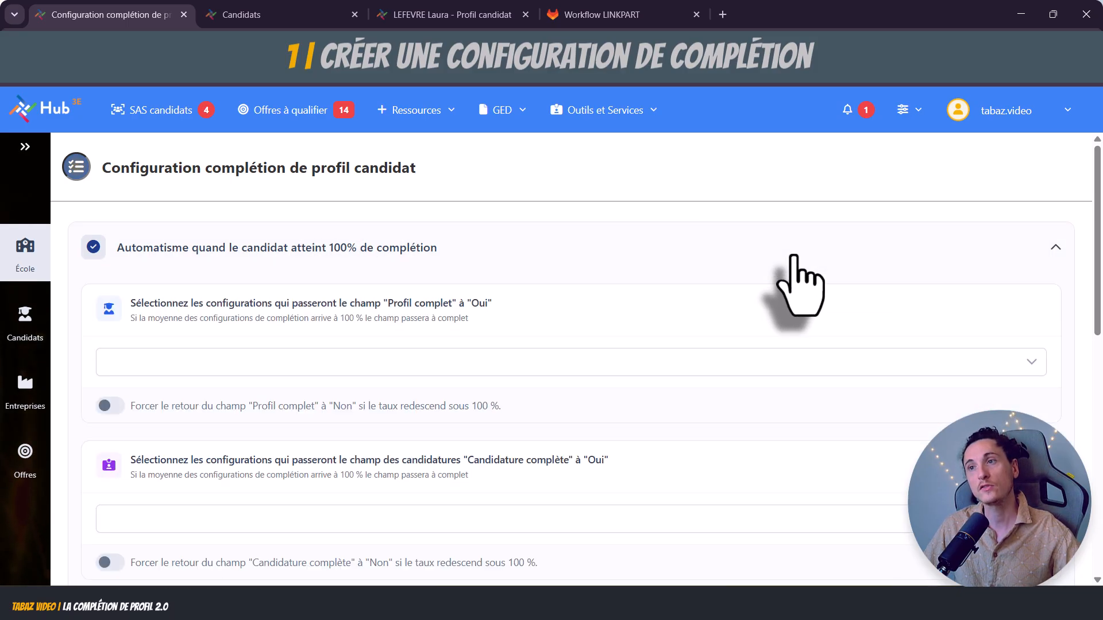
{"action": "scroll", "coordinate": [766, 287], "scroll_direction": "down", "scroll_amount": 1}
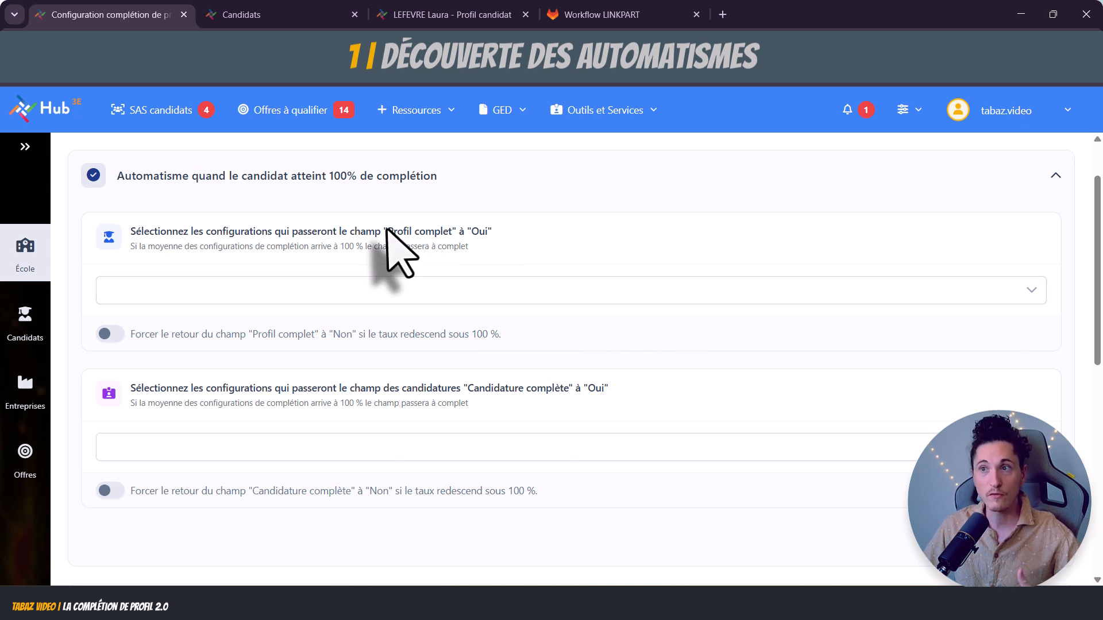
{"action": "left_click_drag", "start_coordinate": [387, 231], "coordinate": [440, 230]}
{"action": "left_click", "coordinate": [522, 263]}
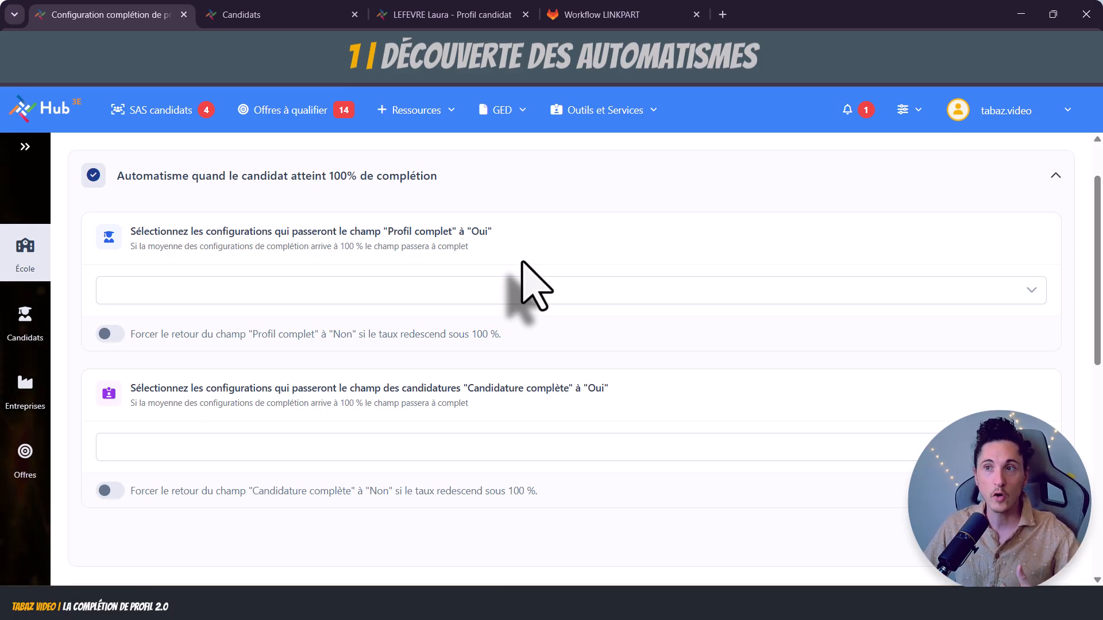
{"action": "left_click", "coordinate": [513, 284]}
{"action": "left_click", "coordinate": [498, 252]}
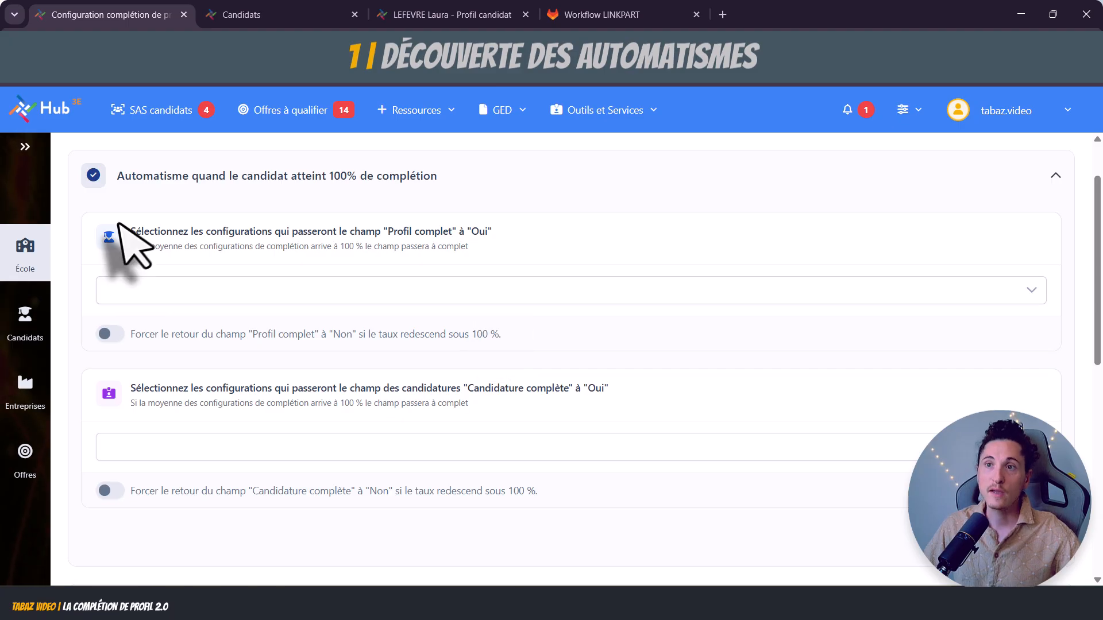
{"action": "left_click", "coordinate": [276, 294]}
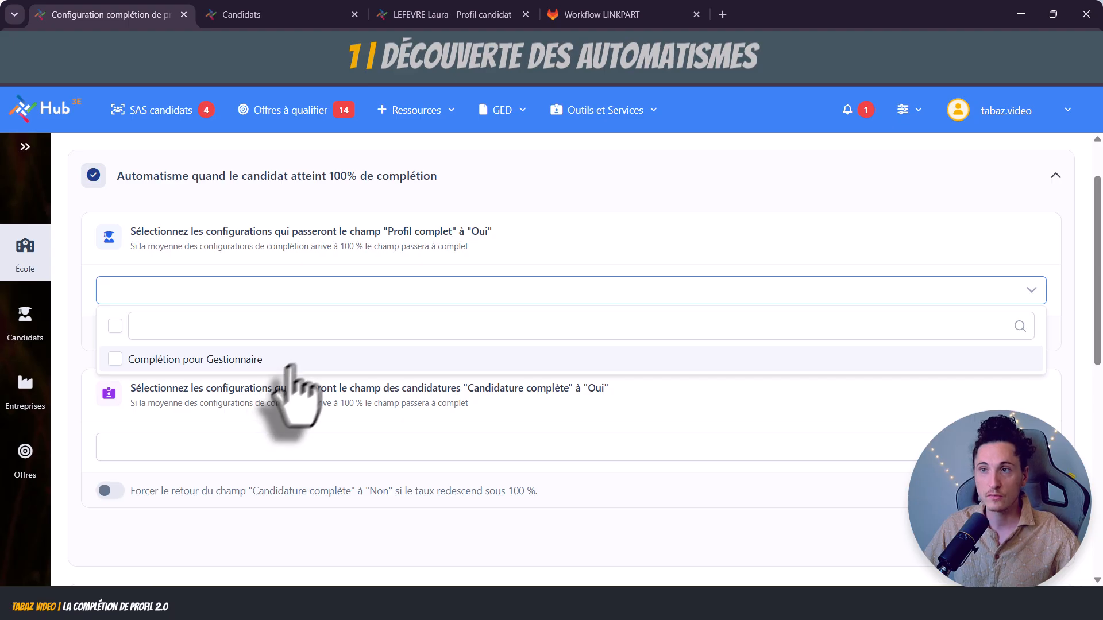
{"action": "left_click_drag", "start_coordinate": [393, 231], "coordinate": [459, 233]}
{"action": "left_click", "coordinate": [517, 242]}
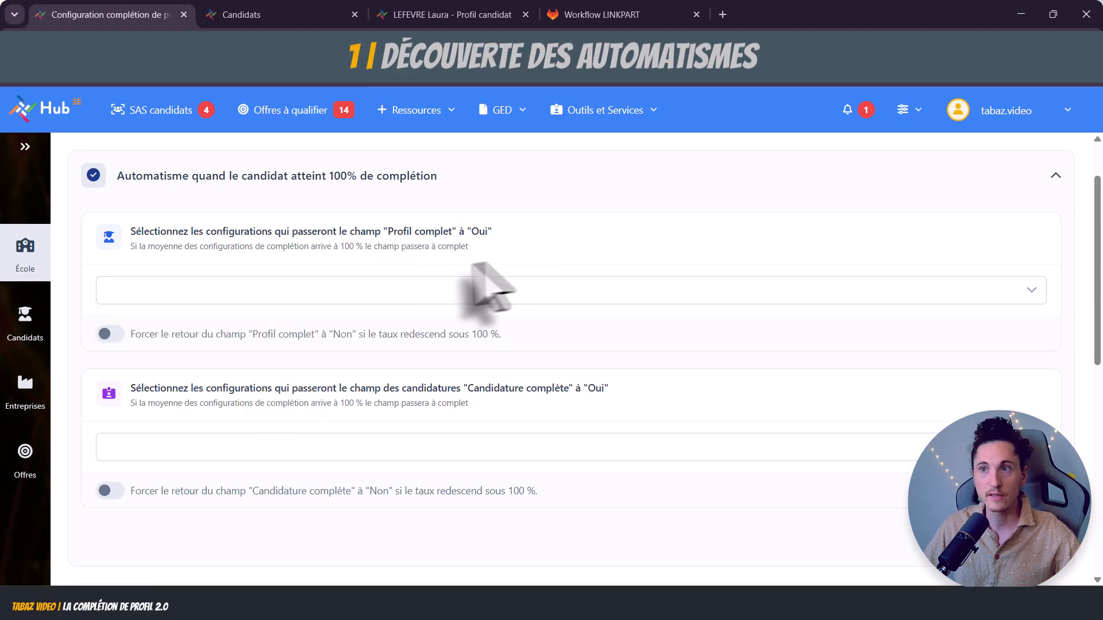
{"action": "left_click", "coordinate": [244, 294]}
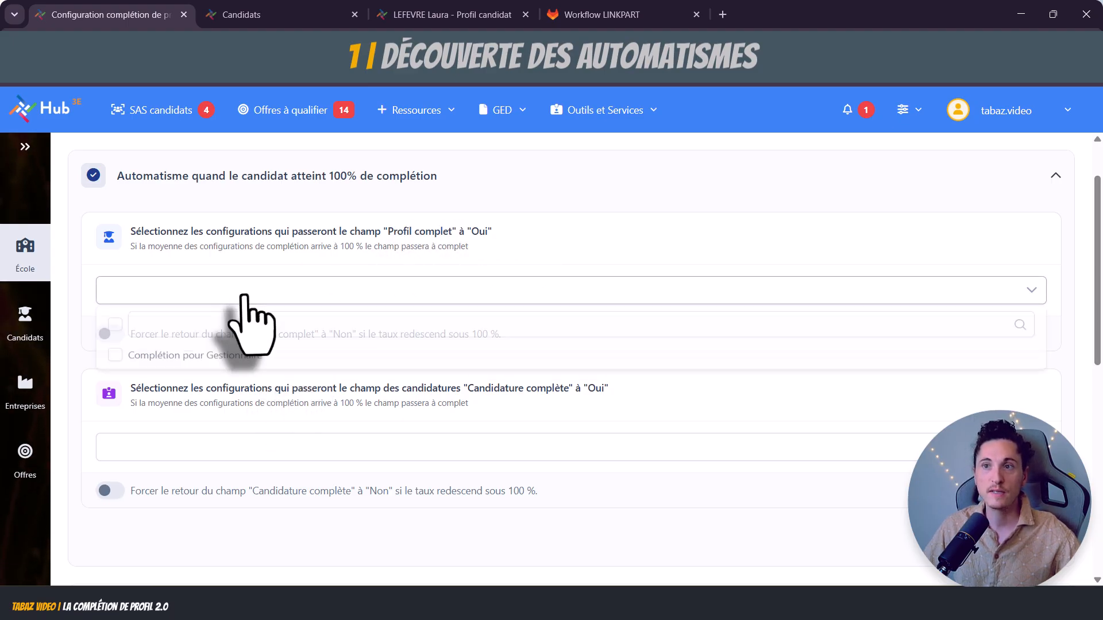
{"action": "left_click", "coordinate": [247, 359]}
{"action": "left_click_drag", "start_coordinate": [453, 246], "coordinate": [458, 246]}
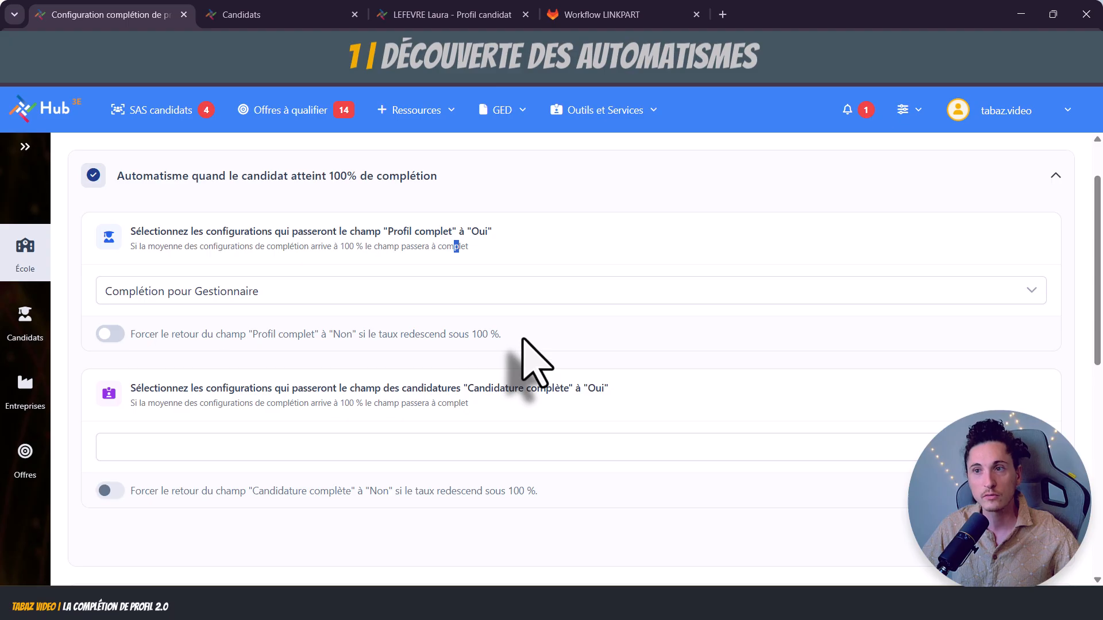
Enable forcing "Profil complet" back to "Non" when the completion rate drops below 100%.
{"action": "left_click", "coordinate": [109, 336]}
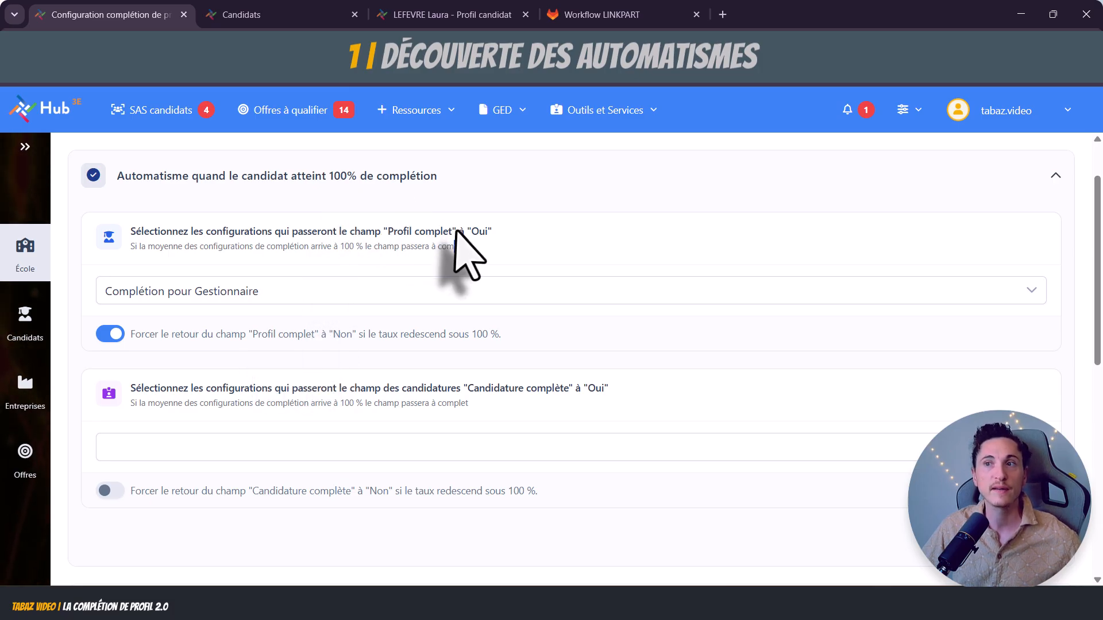
{"action": "left_click_drag", "start_coordinate": [457, 248], "coordinate": [453, 250]}
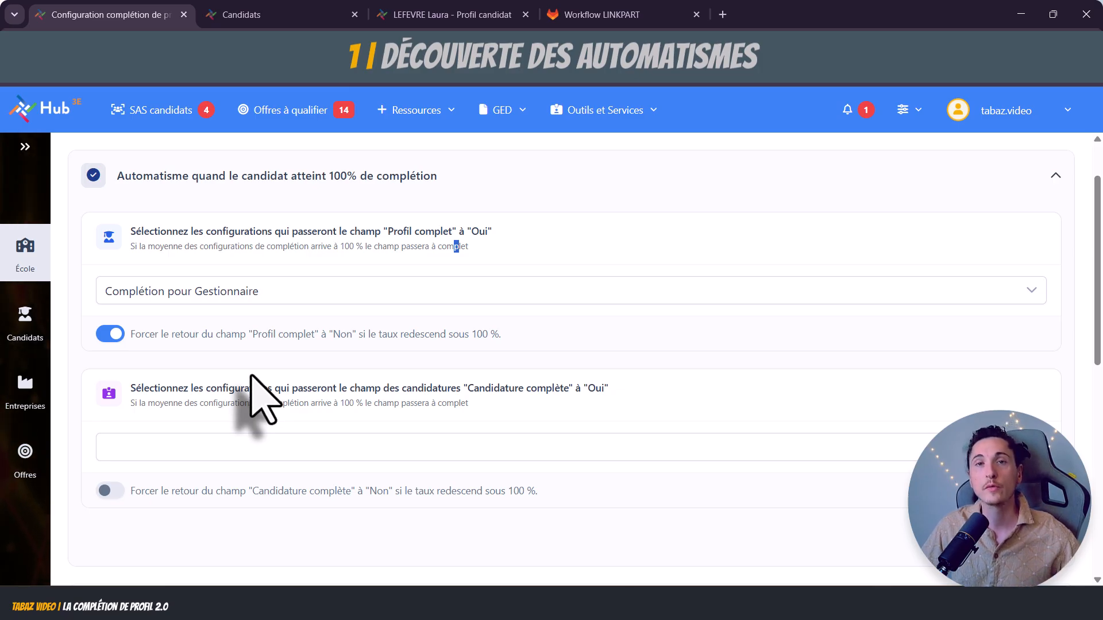
{"action": "scroll", "coordinate": [290, 380], "scroll_direction": "down", "scroll_amount": 1}
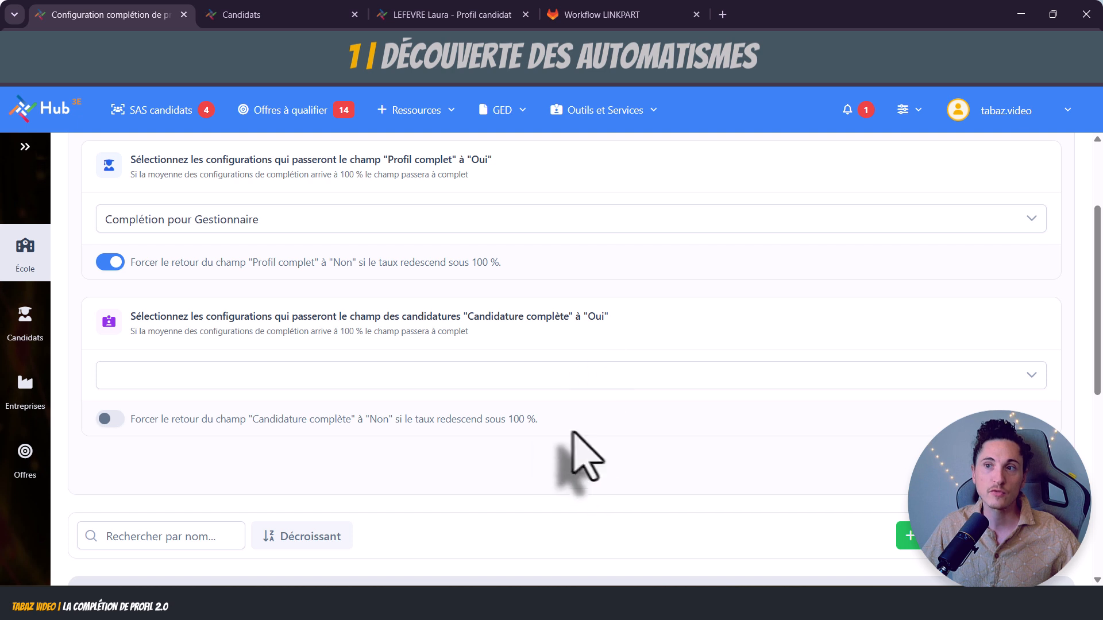
{"action": "left_click", "coordinate": [217, 455]}
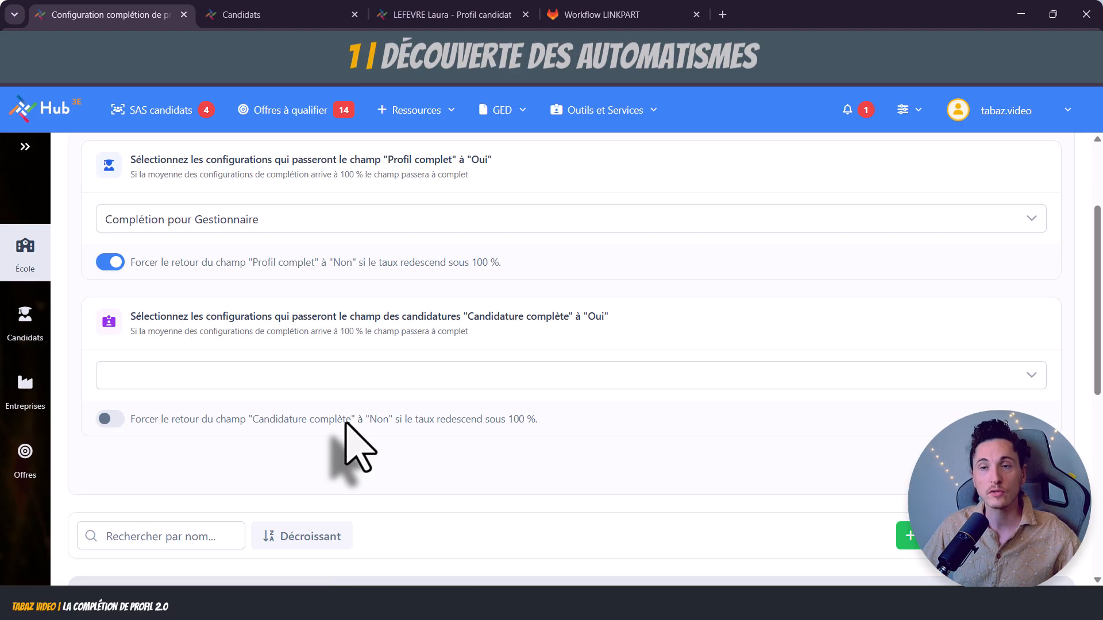
Examine the status badges on the "Complétion pour Gestionnaire" configuration alongside its general information and notification settings.
{"action": "scroll", "coordinate": [346, 424], "scroll_direction": "up", "scroll_amount": 1}
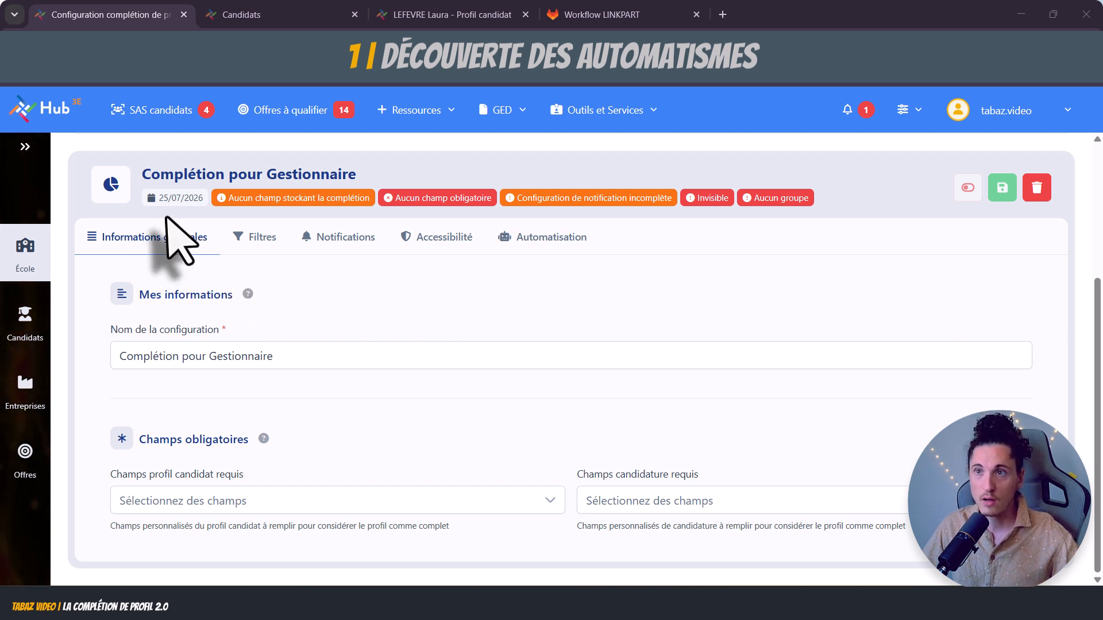
{"action": "mouse_move", "coordinate": [317, 201]}
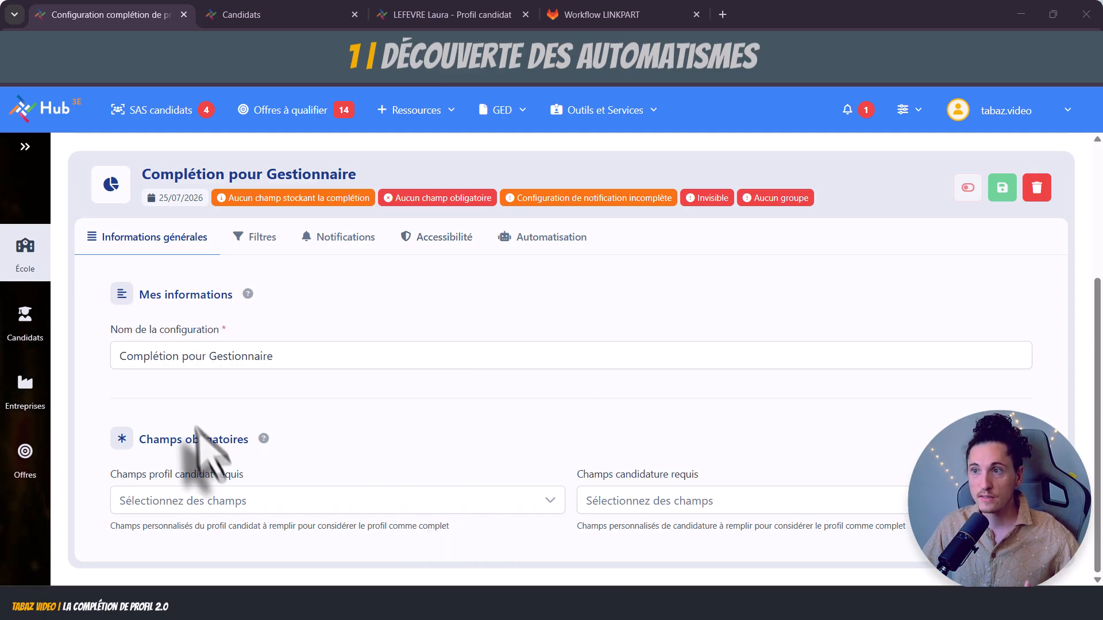
{"action": "left_click_drag", "start_coordinate": [182, 335], "coordinate": [120, 332]}
{"action": "left_click", "coordinate": [291, 323]}
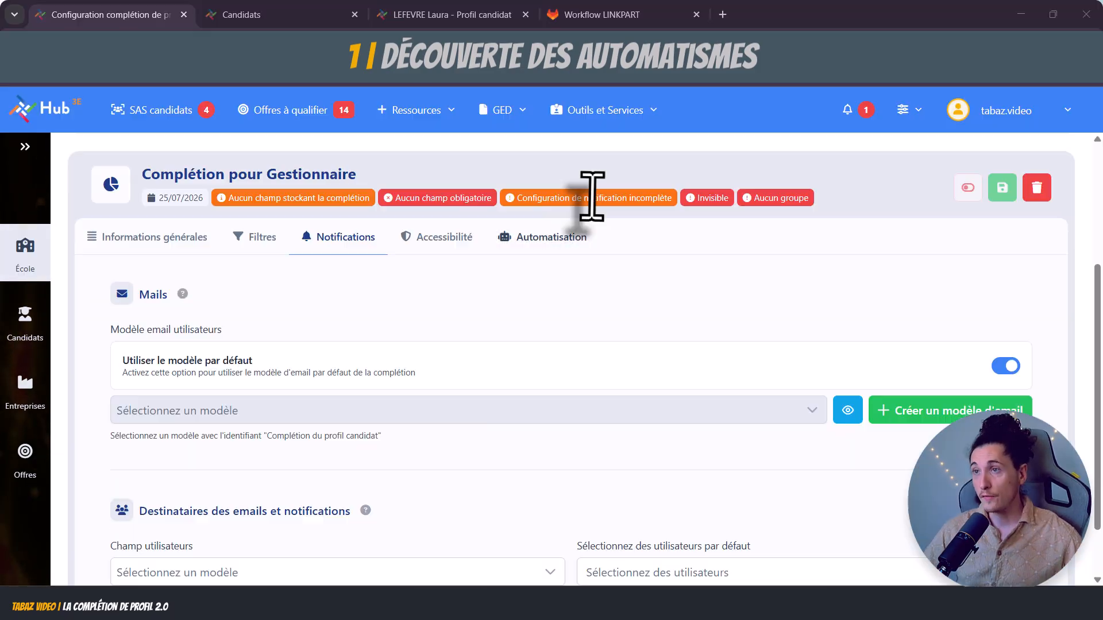
{"action": "mouse_move", "coordinate": [589, 202]}
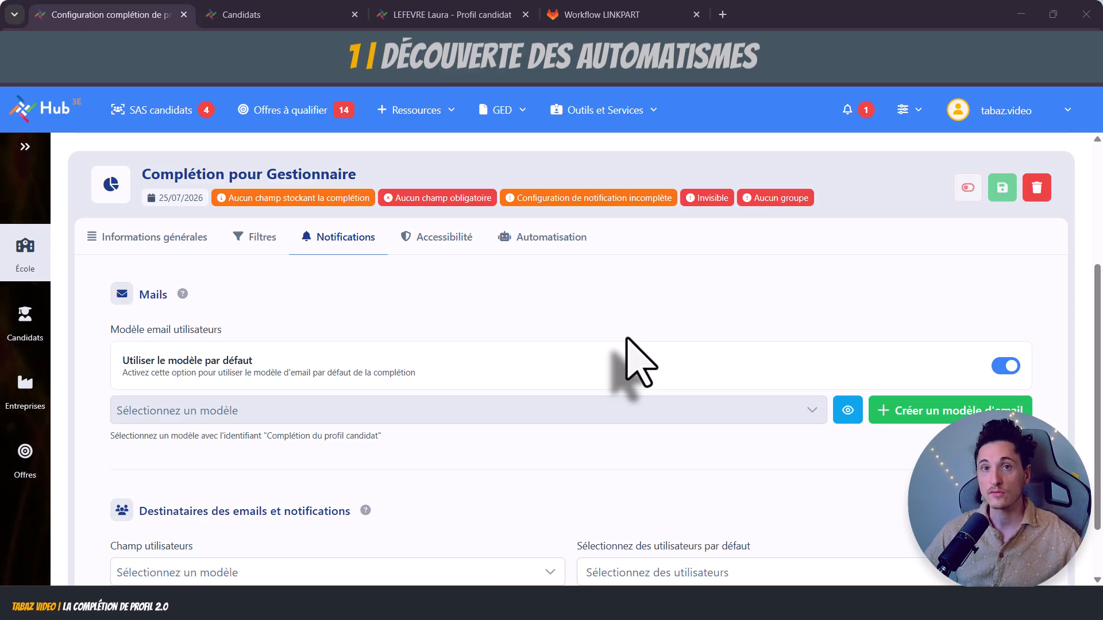
{"action": "mouse_move", "coordinate": [713, 207]}
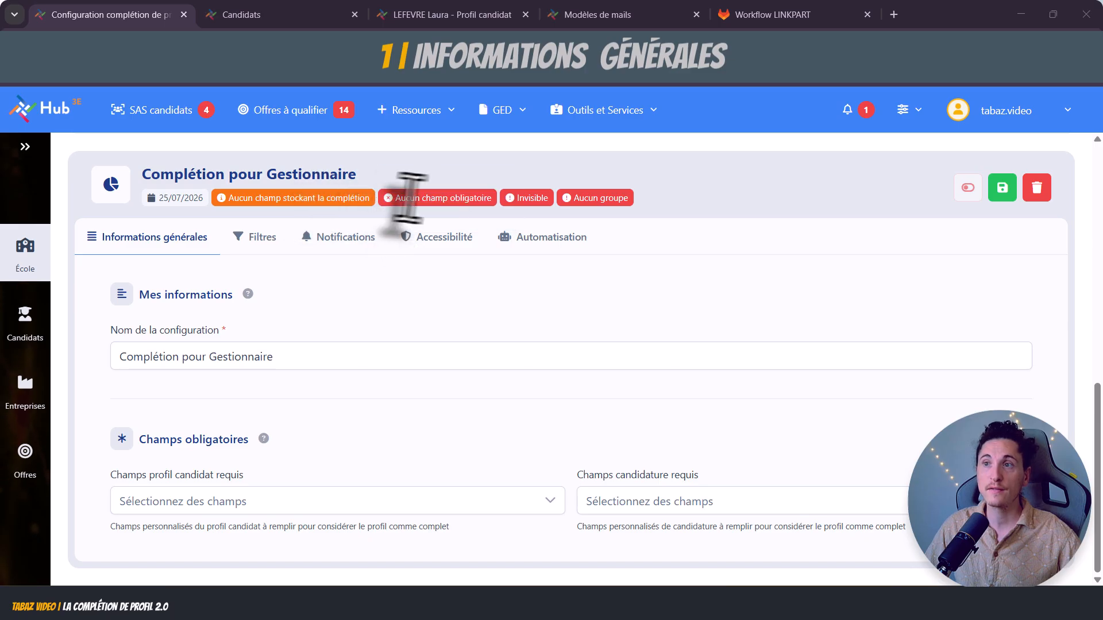
{"action": "mouse_move", "coordinate": [600, 198]}
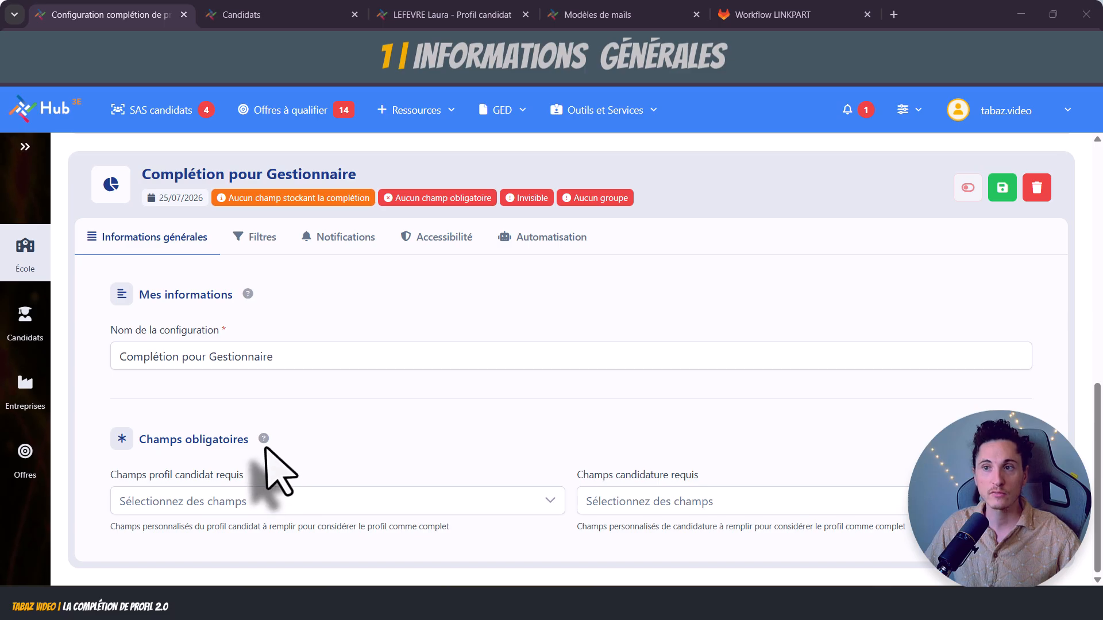
Read the advice for the "Mes informations" and "Champs obligatoires" sections, hiding the first section's advice after reading.
{"action": "left_click", "coordinate": [246, 295]}
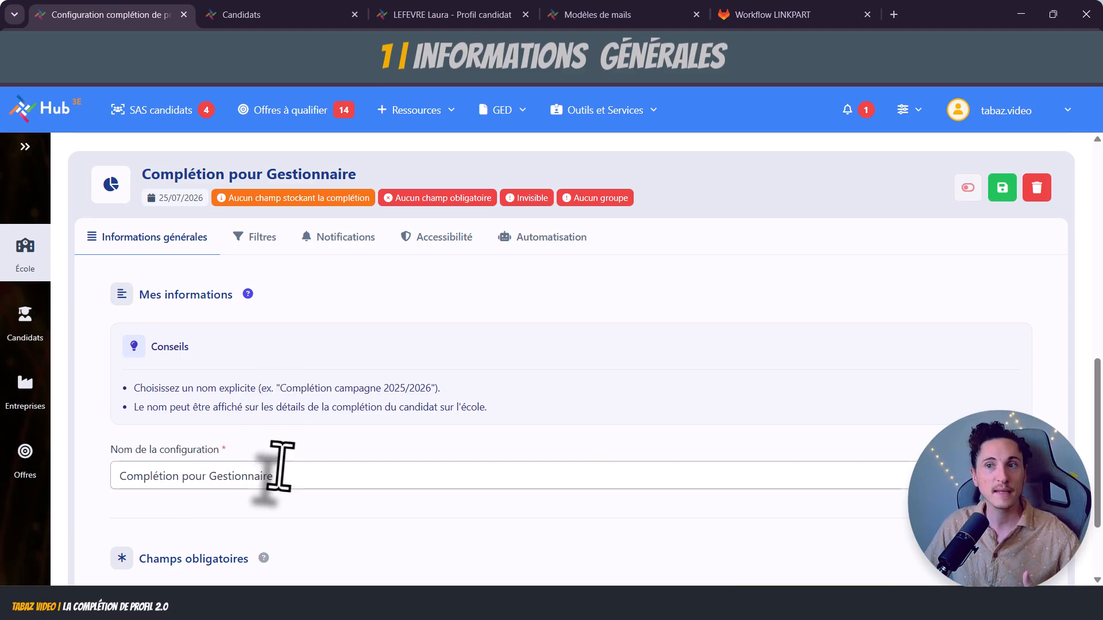
{"action": "left_click", "coordinate": [247, 294]}
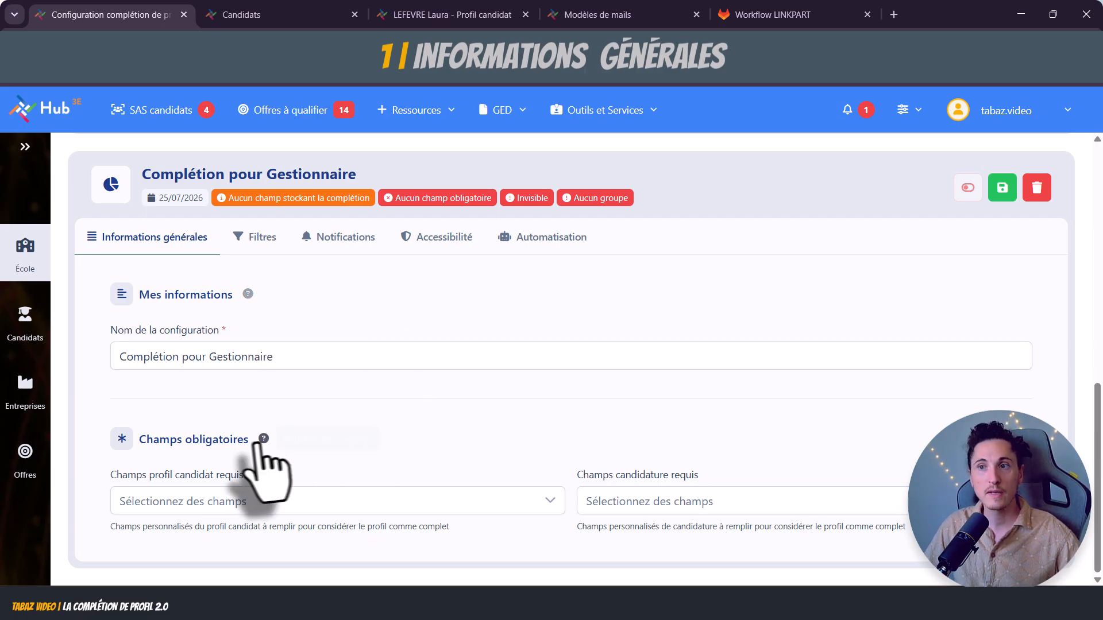
{"action": "left_click", "coordinate": [263, 439]}
{"action": "scroll", "coordinate": [424, 442], "scroll_direction": "down", "scroll_amount": 1}
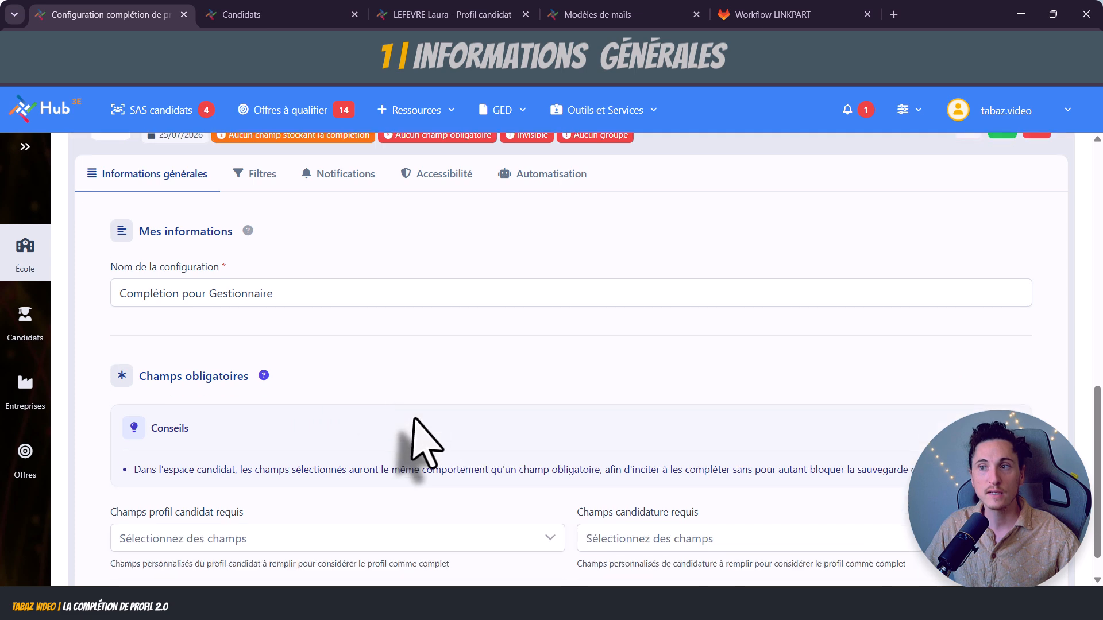
{"action": "scroll", "coordinate": [428, 521], "scroll_direction": "down", "scroll_amount": 1}
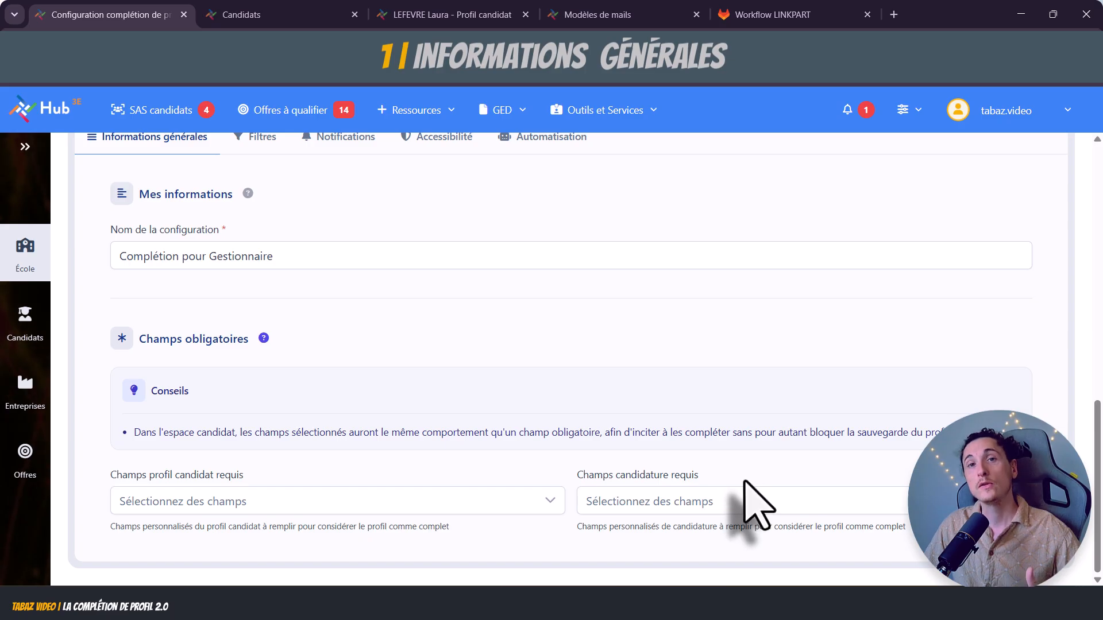
Set the required candidate profile fields to "Test de positionnement", "Vos 3 derniers bulletins de notes" and "Votre CV", and open the required application fields.
{"action": "left_click", "coordinate": [344, 509]}
{"action": "scroll", "coordinate": [439, 465], "scroll_direction": "down", "scroll_amount": 1}
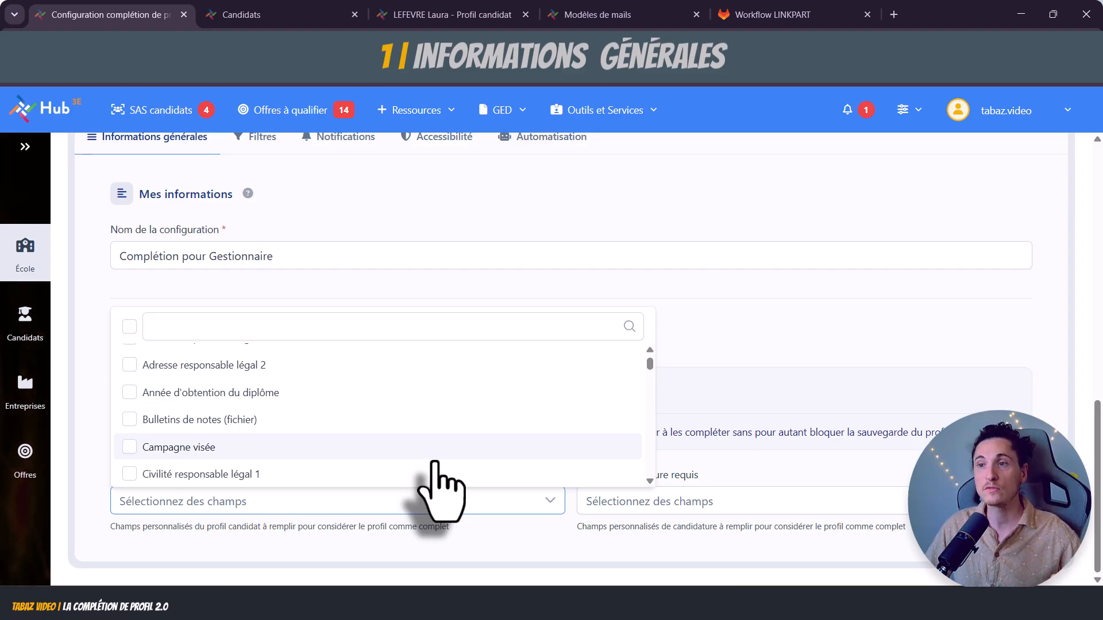
{"action": "left_click", "coordinate": [693, 351]}
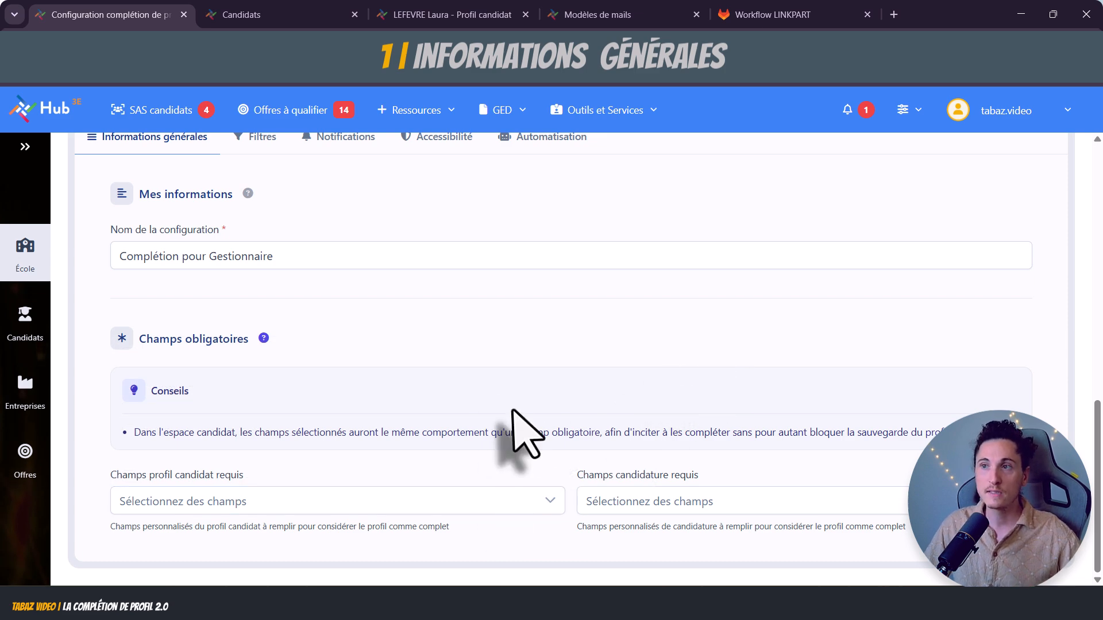
{"action": "scroll", "coordinate": [382, 442], "scroll_direction": "up", "scroll_amount": 4}
{"action": "scroll", "coordinate": [381, 397], "scroll_direction": "down", "scroll_amount": 4}
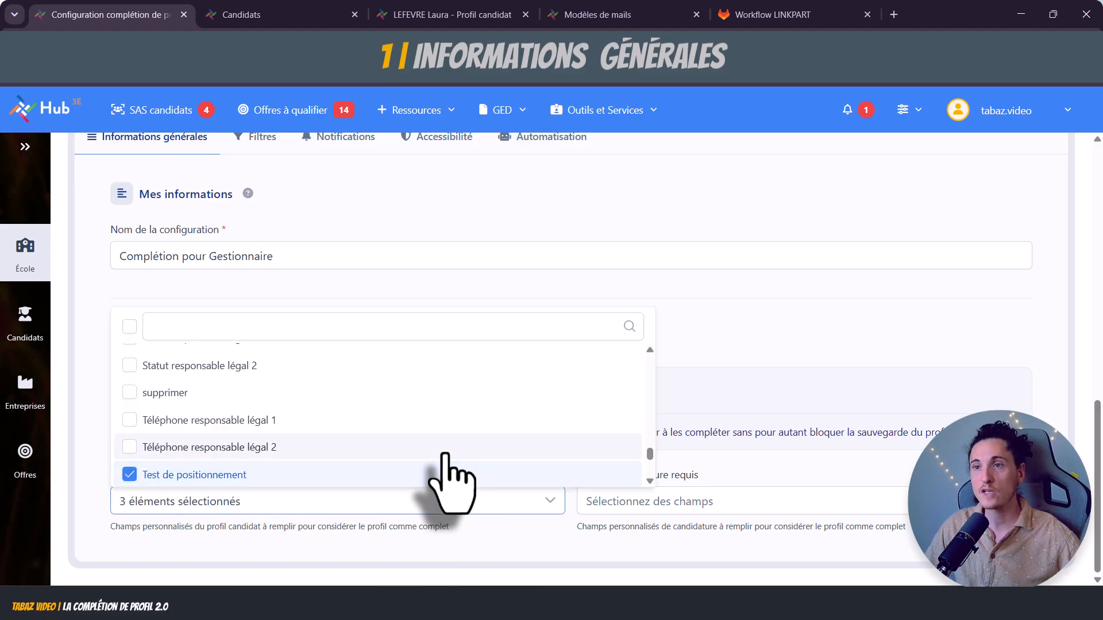
{"action": "scroll", "coordinate": [442, 482], "scroll_direction": "up", "scroll_amount": 3}
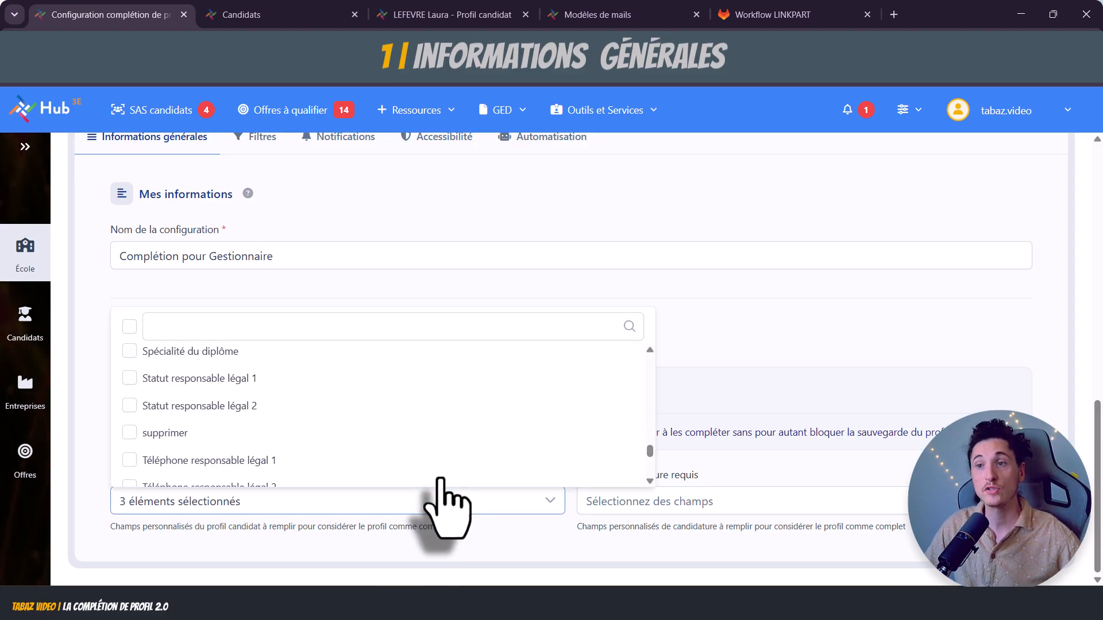
{"action": "scroll", "coordinate": [445, 418], "scroll_direction": "down", "scroll_amount": 8}
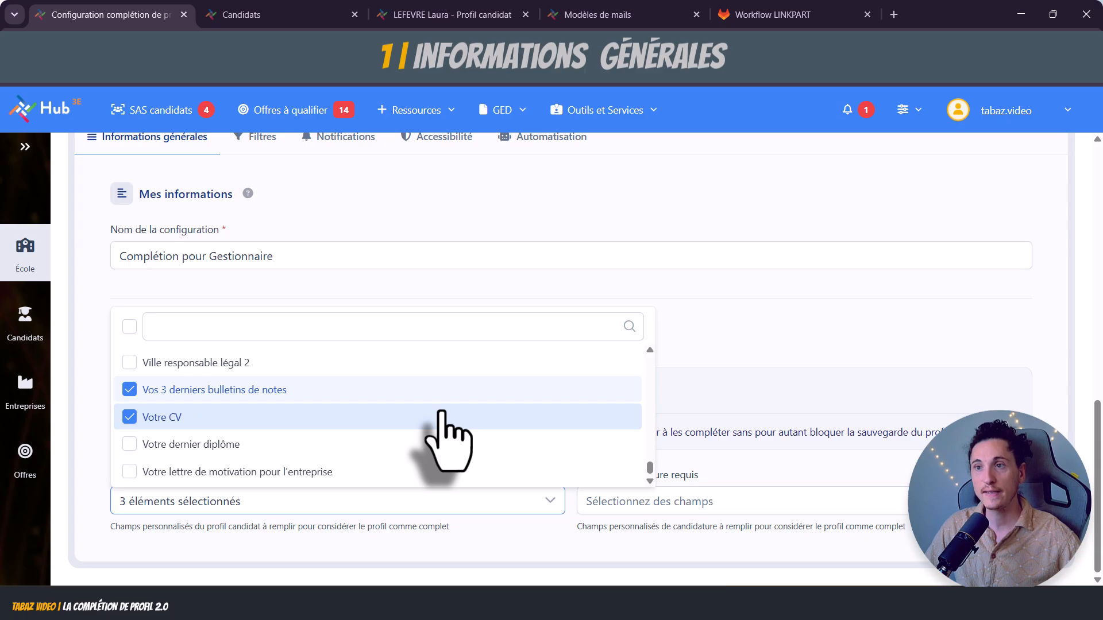
{"action": "left_click", "coordinate": [711, 350]}
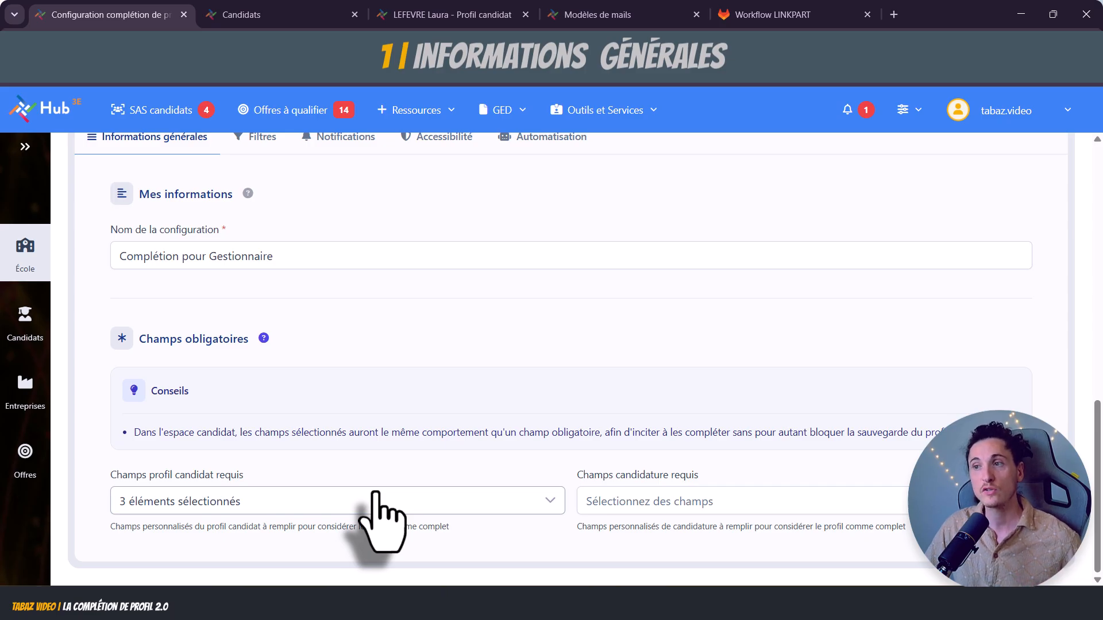
{"action": "left_click", "coordinate": [766, 511]}
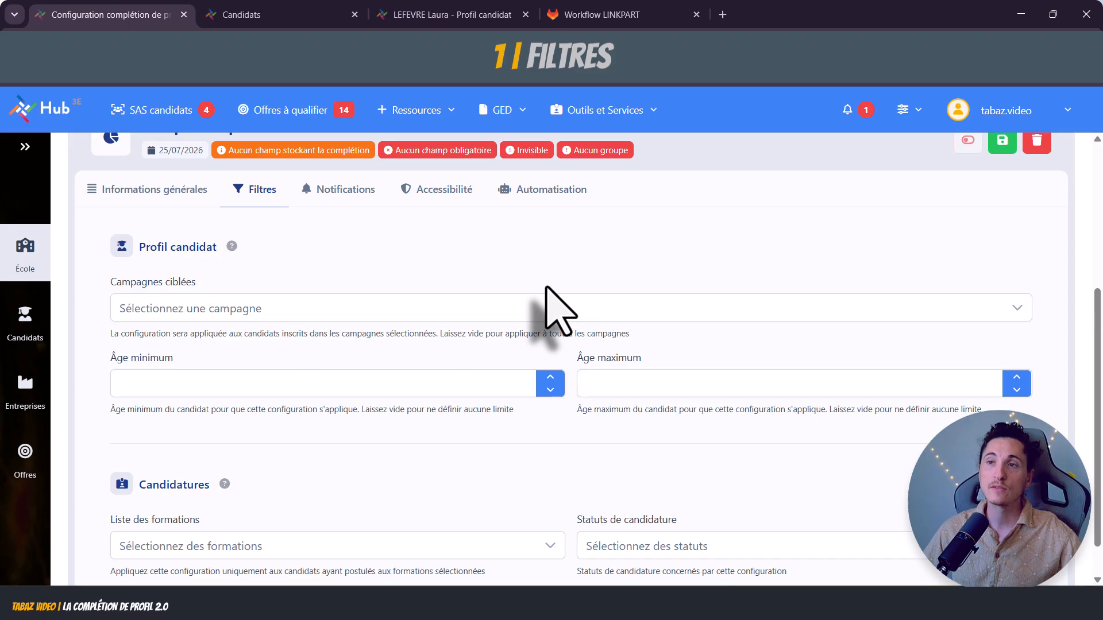
In the candidate profile filters, target "Campagne Lyon 2026 - 2027" as the only campaign, leaving "SAS" unselected.
{"action": "scroll", "coordinate": [545, 299], "scroll_direction": "up", "scroll_amount": 3}
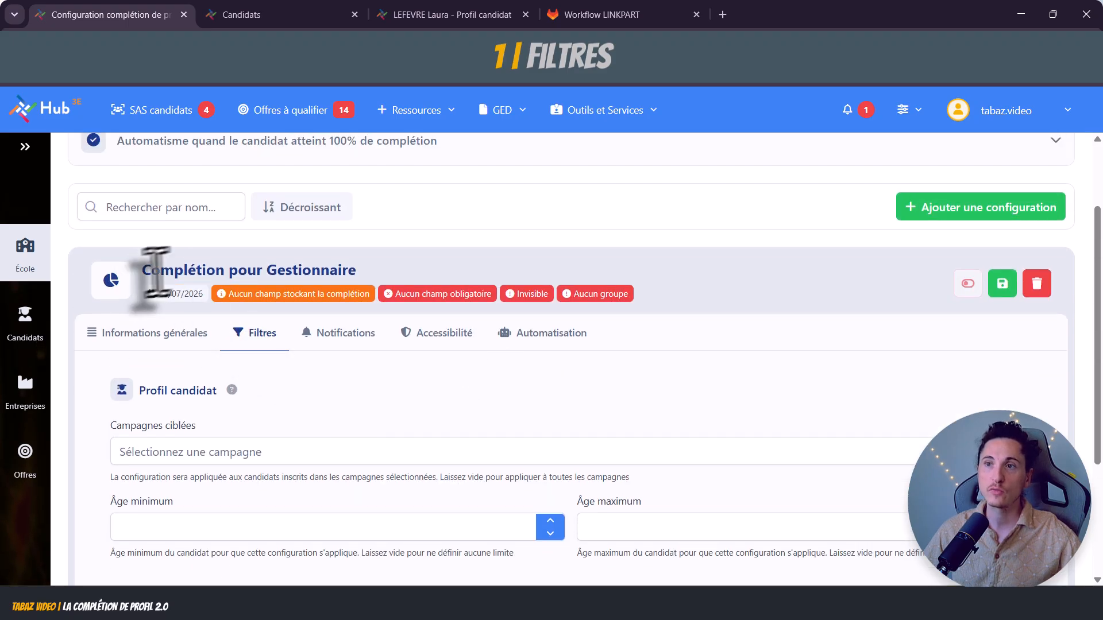
{"action": "scroll", "coordinate": [470, 391], "scroll_direction": "down", "scroll_amount": 3}
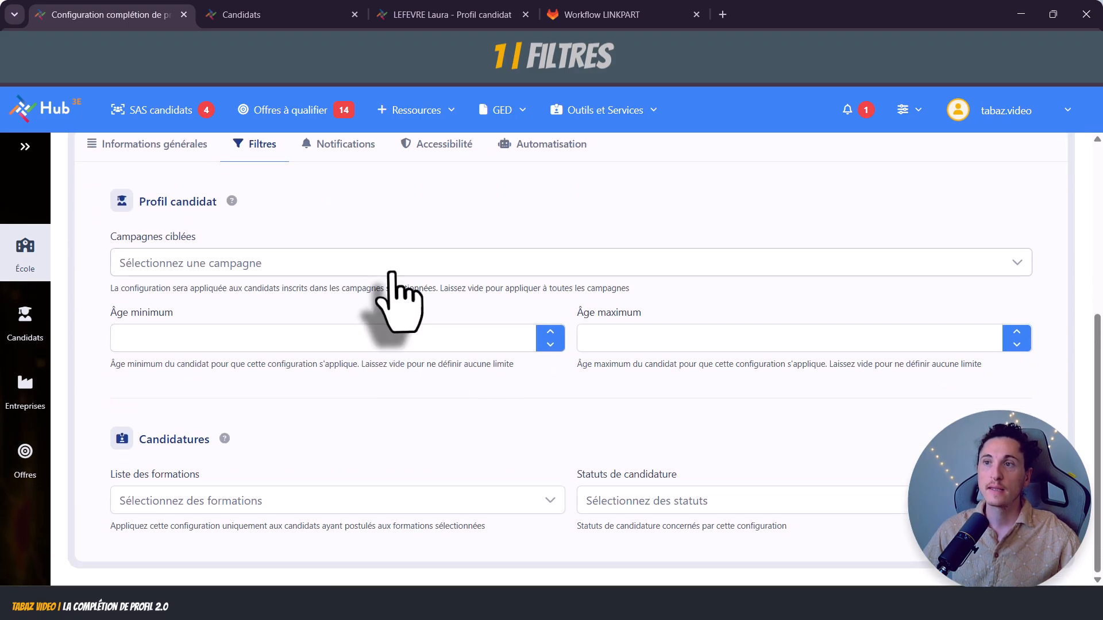
{"action": "left_click", "coordinate": [391, 271]}
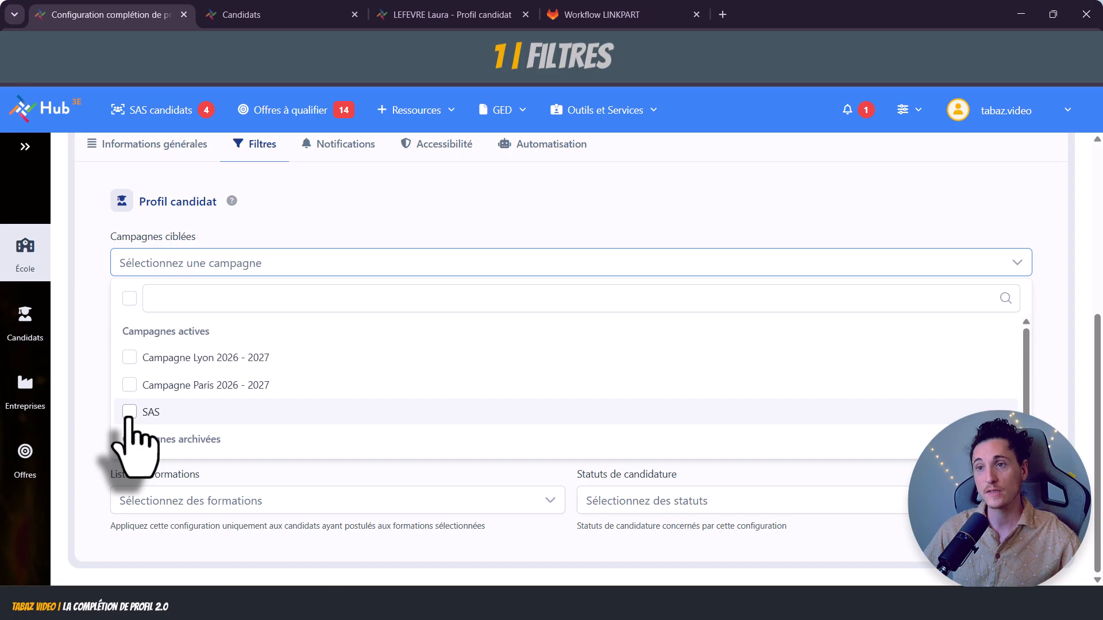
{"action": "left_click", "coordinate": [128, 418]}
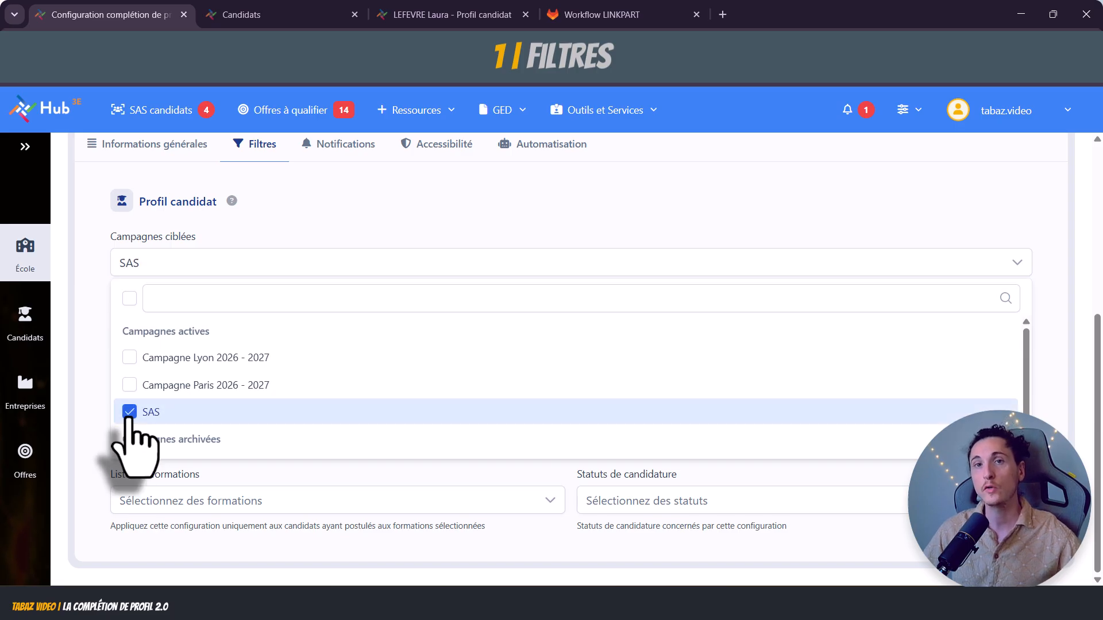
{"action": "left_click", "coordinate": [130, 358]}
{"action": "left_click", "coordinate": [128, 414]}
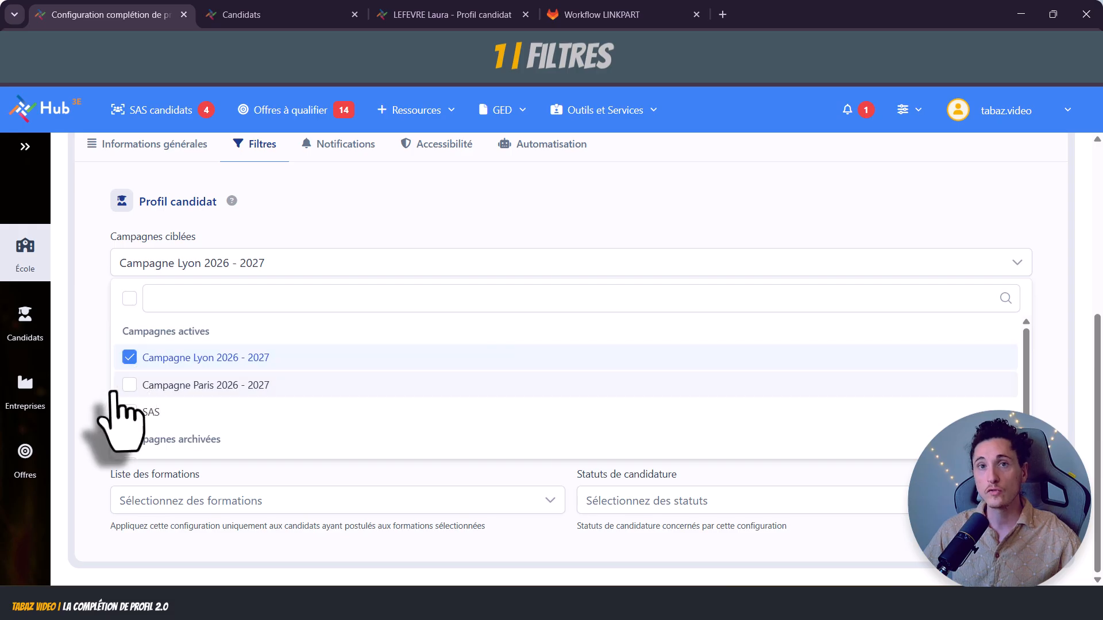
Try targeting "Campagne Paris 2026 - 2027" as well, and all campaigns except the archived "Campagne 2025".
{"action": "left_click", "coordinate": [229, 385]}
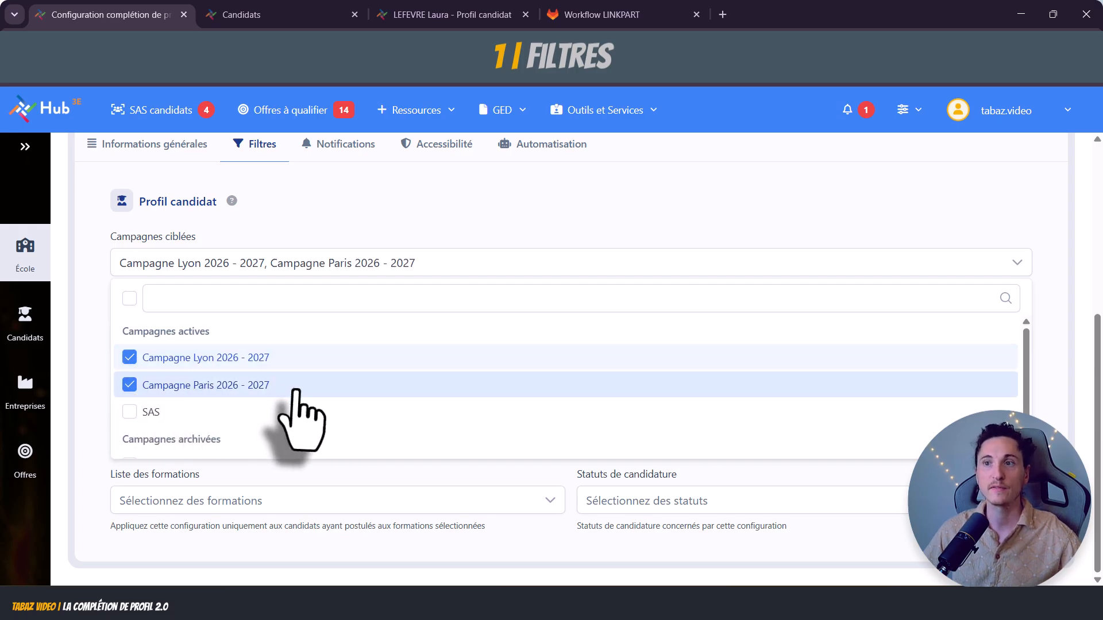
{"action": "left_click", "coordinate": [130, 299]}
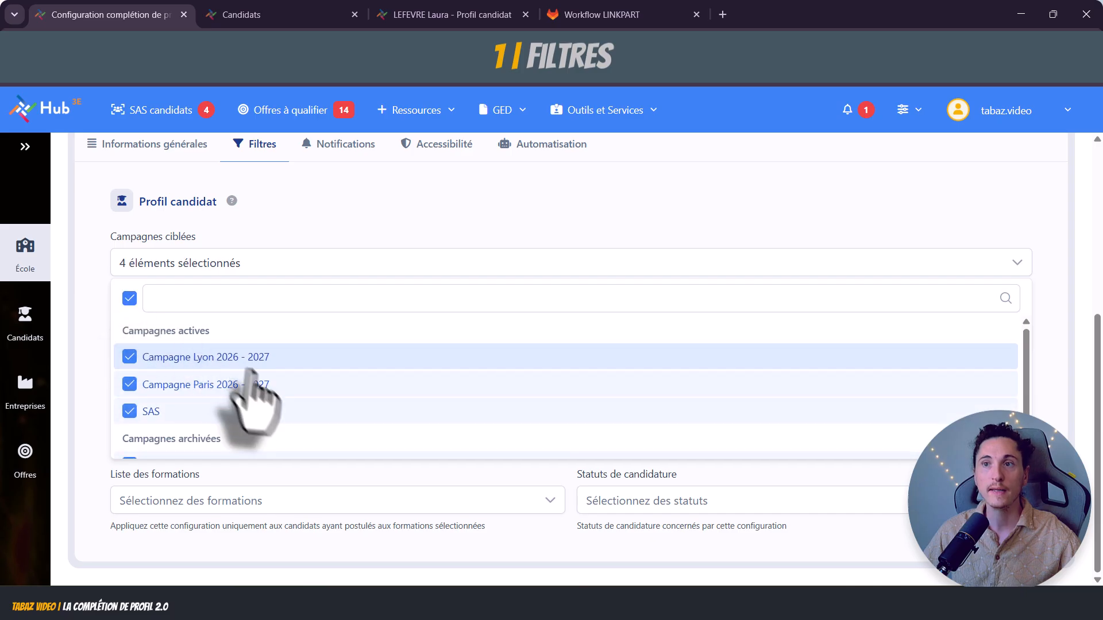
{"action": "scroll", "coordinate": [291, 418], "scroll_direction": "down", "scroll_amount": 1}
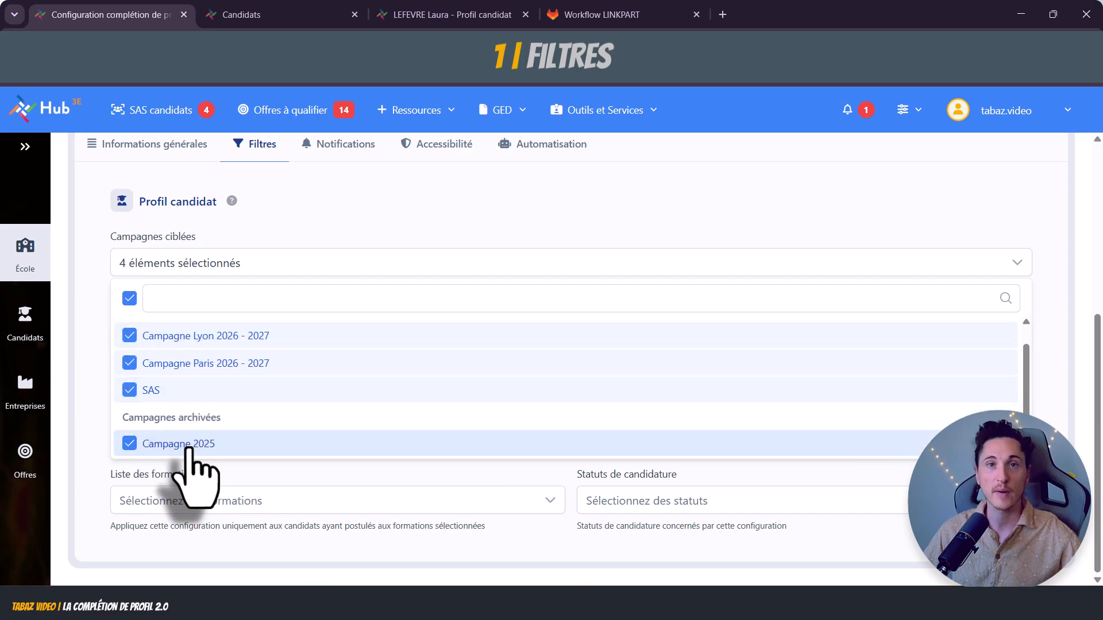
{"action": "left_click", "coordinate": [139, 445]}
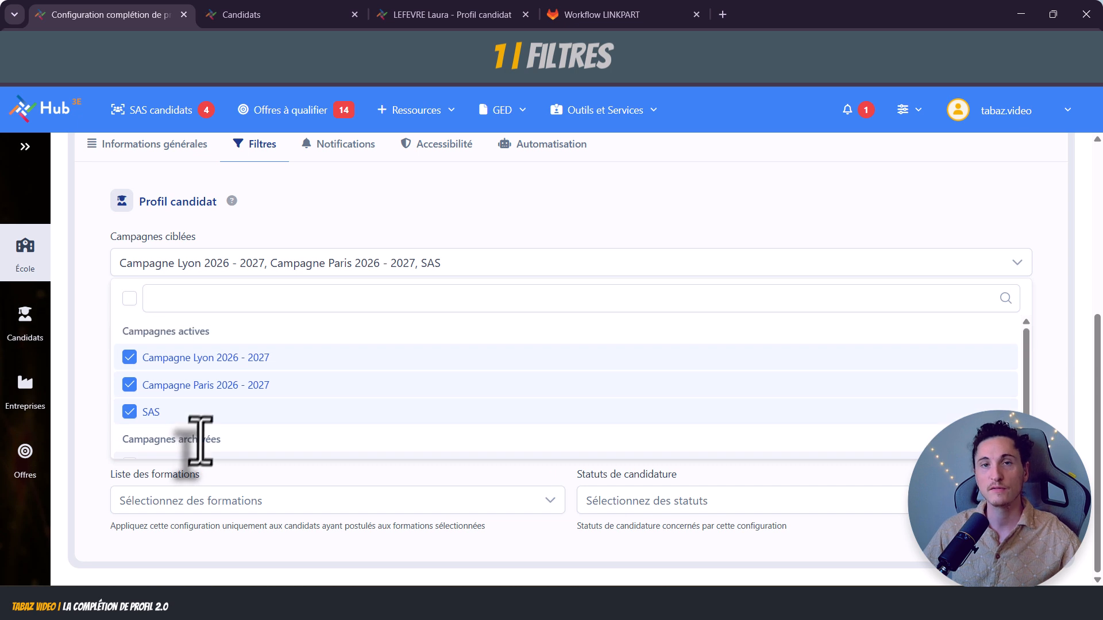
Remove "Campagne Paris 2026 - 2027" and "SAS" from the targeted campaigns.
{"action": "left_click", "coordinate": [129, 385]}
{"action": "left_click", "coordinate": [130, 412]}
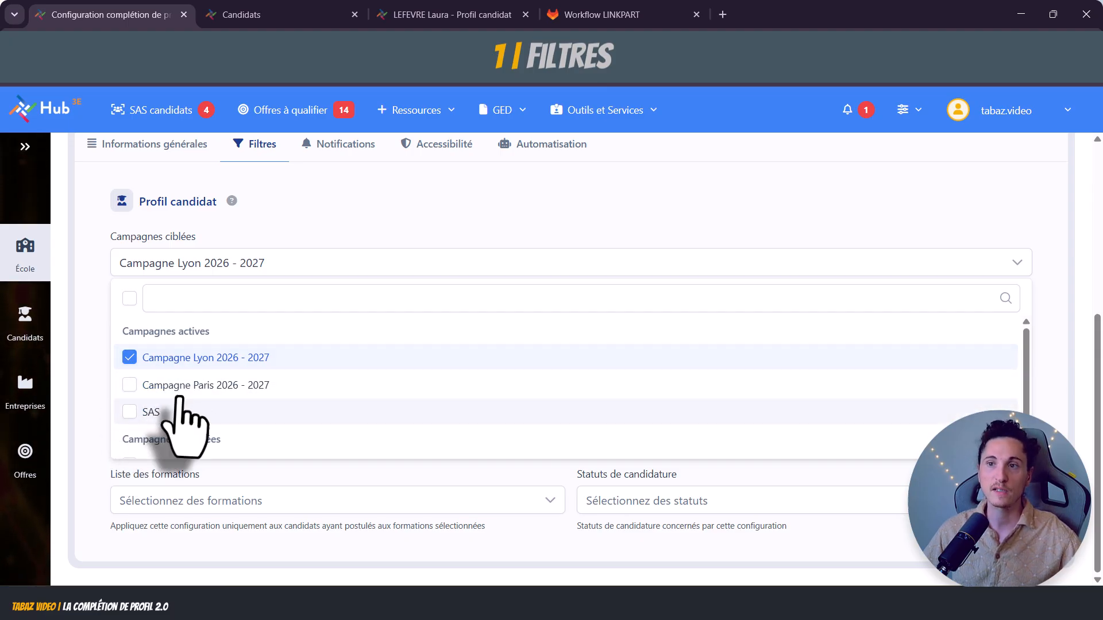
{"action": "left_click", "coordinate": [408, 225]}
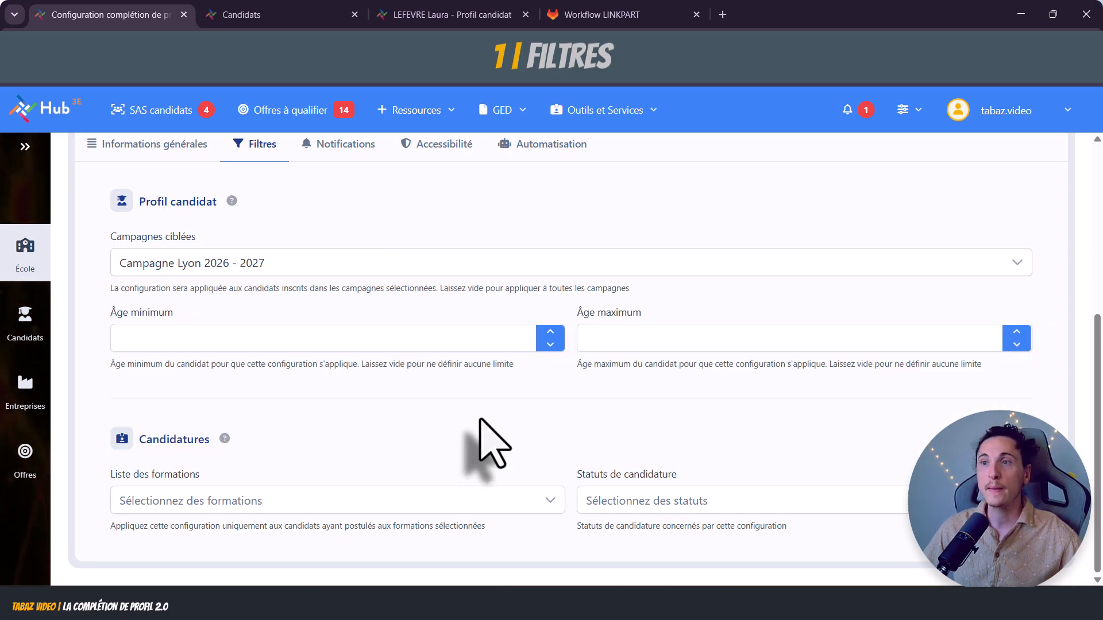
Try raising the minimum candidate age filter to 10 and lowering it again.
{"action": "left_click", "coordinate": [550, 332]}
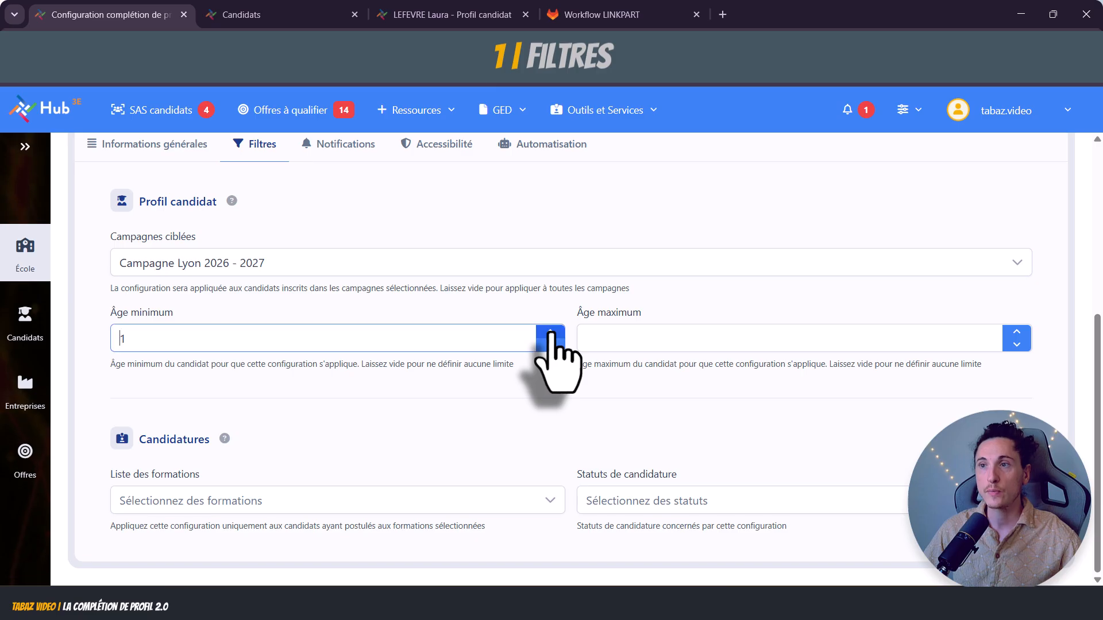
{"action": "left_click", "coordinate": [549, 331]}
{"action": "left_click", "coordinate": [550, 332]}
{"action": "left_click", "coordinate": [549, 331]}
{"action": "left_click", "coordinate": [548, 333]}
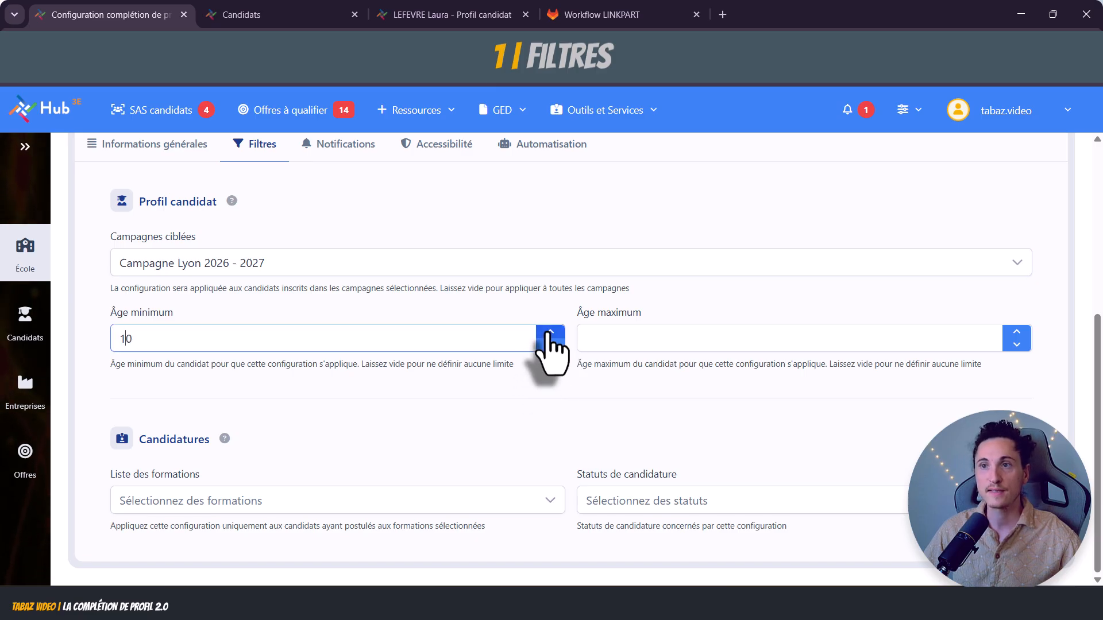
{"action": "left_click", "coordinate": [549, 345]}
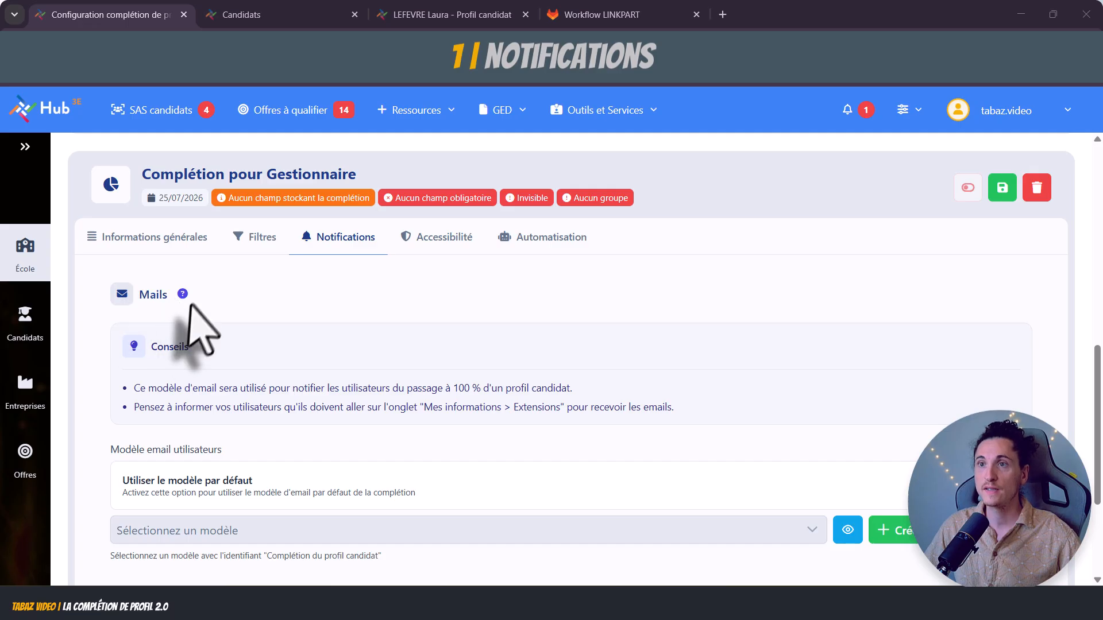
Preview the default user notification email of the "Complétion pour Gestionnaire" configuration and close the preview.
{"action": "scroll", "coordinate": [427, 295], "scroll_direction": "down", "scroll_amount": 1}
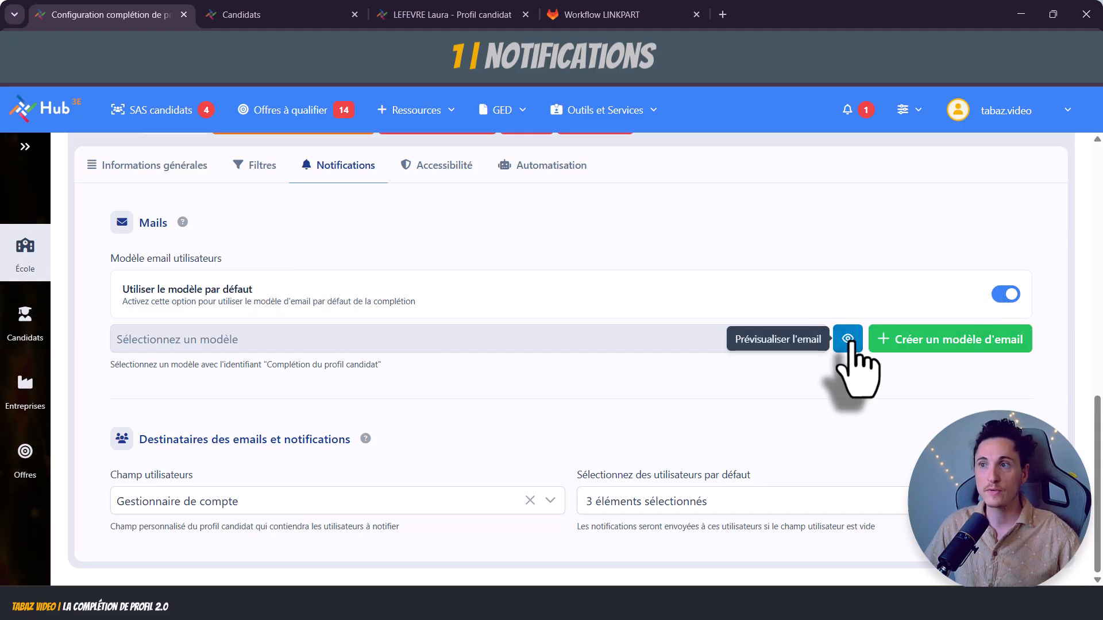
{"action": "left_click", "coordinate": [848, 339]}
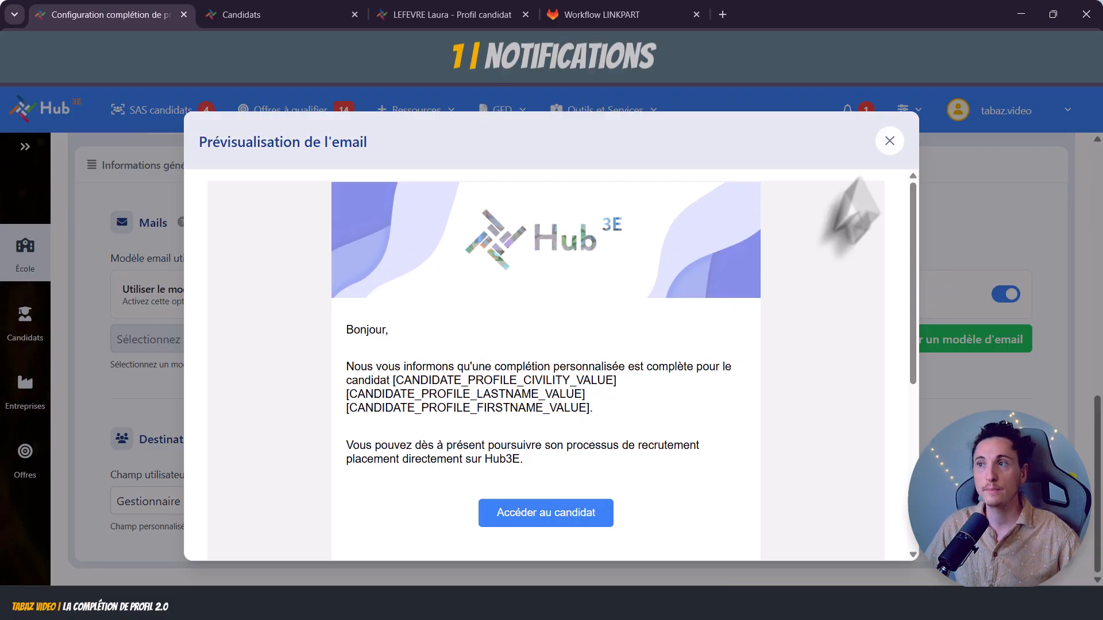
{"action": "left_click", "coordinate": [889, 141]}
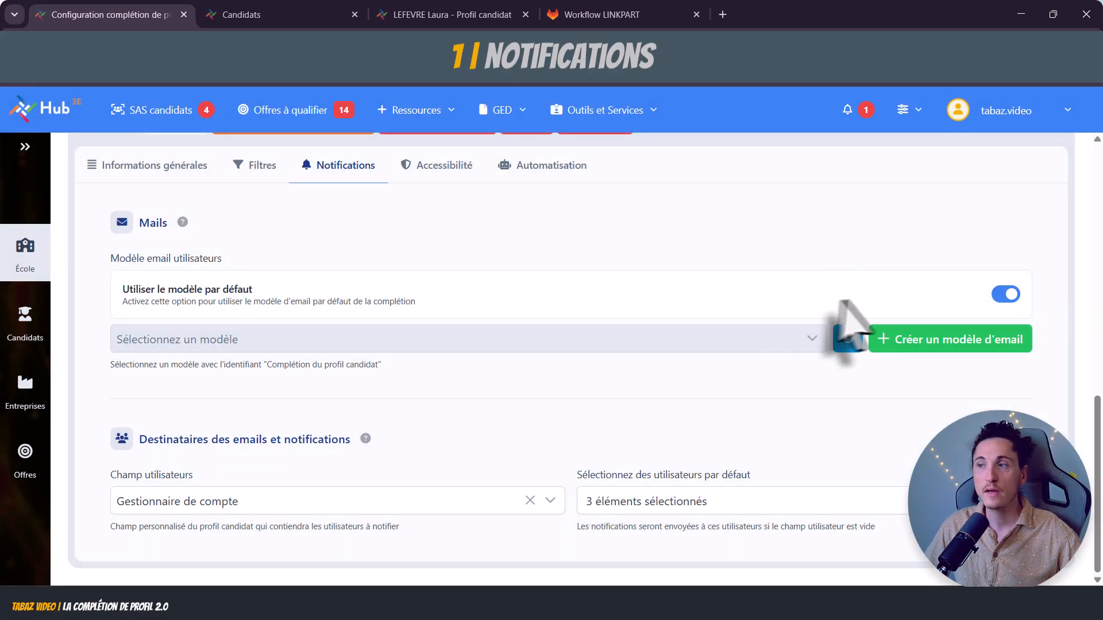
Disable the default user email template and check which custom templates are available for selection.
{"action": "left_click", "coordinate": [1004, 295]}
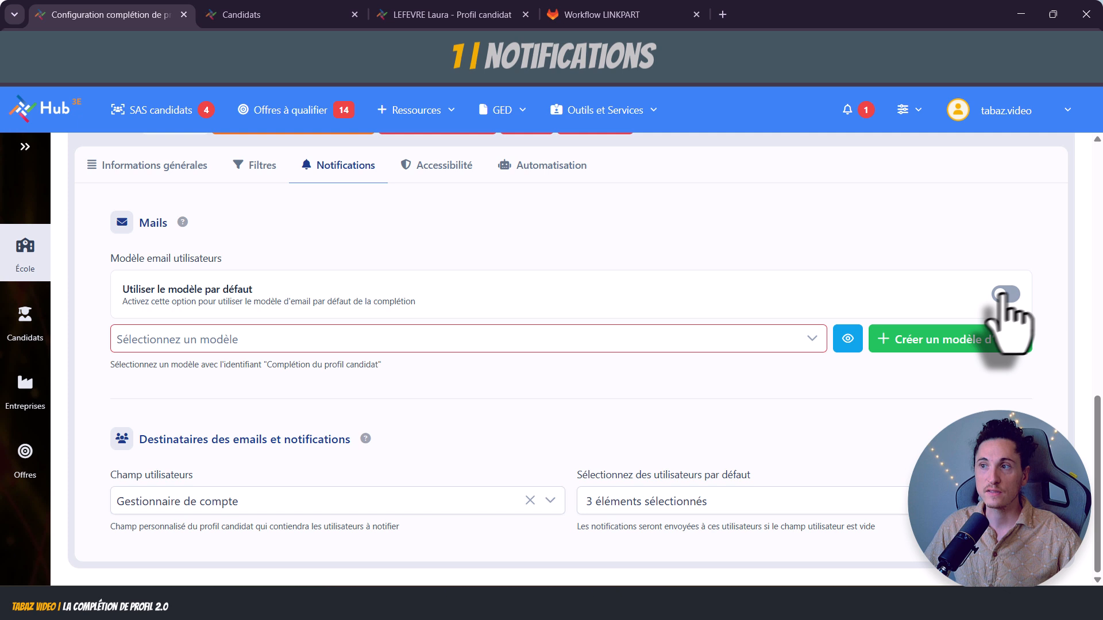
{"action": "left_click", "coordinate": [785, 343]}
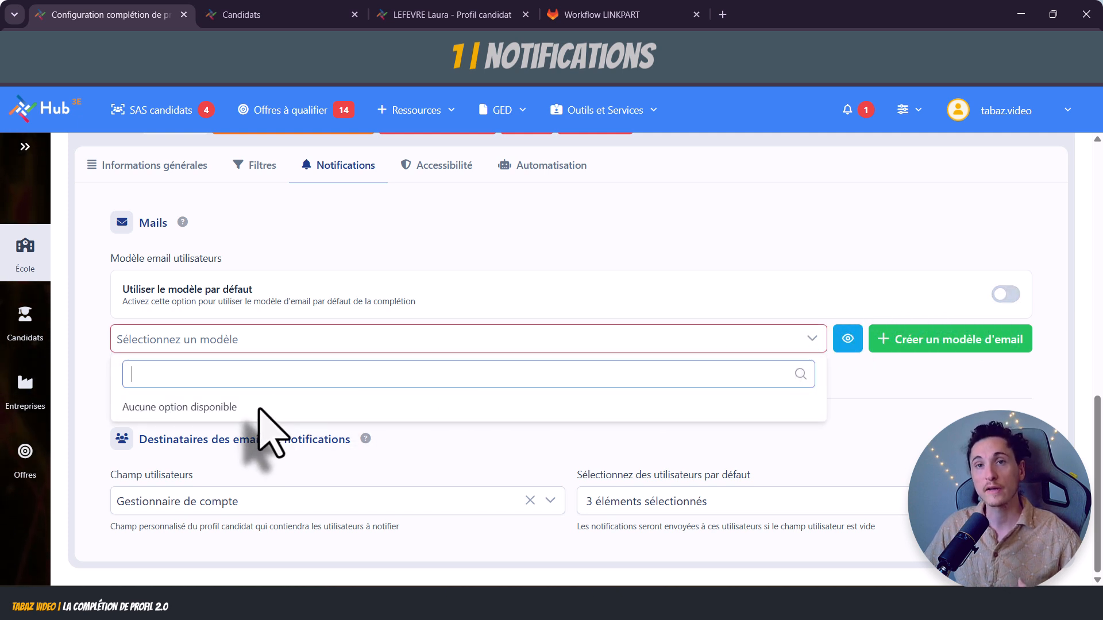
{"action": "left_click", "coordinate": [593, 290]}
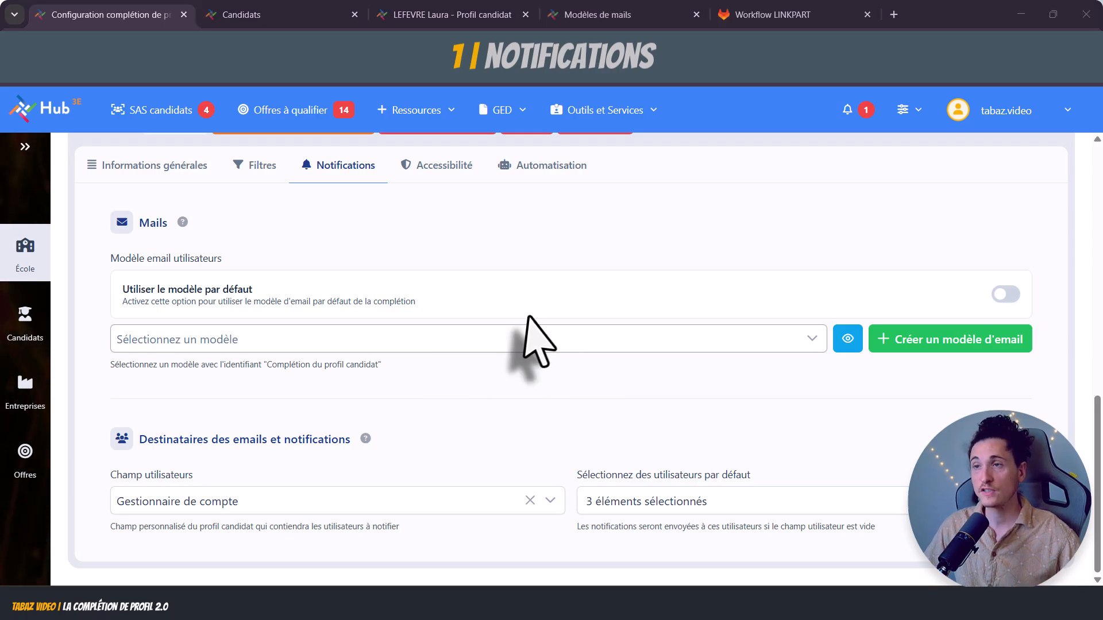
In the new email template, set the identifier to "Notification de l'utilisateur école lors de la complétion d'une configuration" and go to the email content.
{"action": "left_click", "coordinate": [592, 14]}
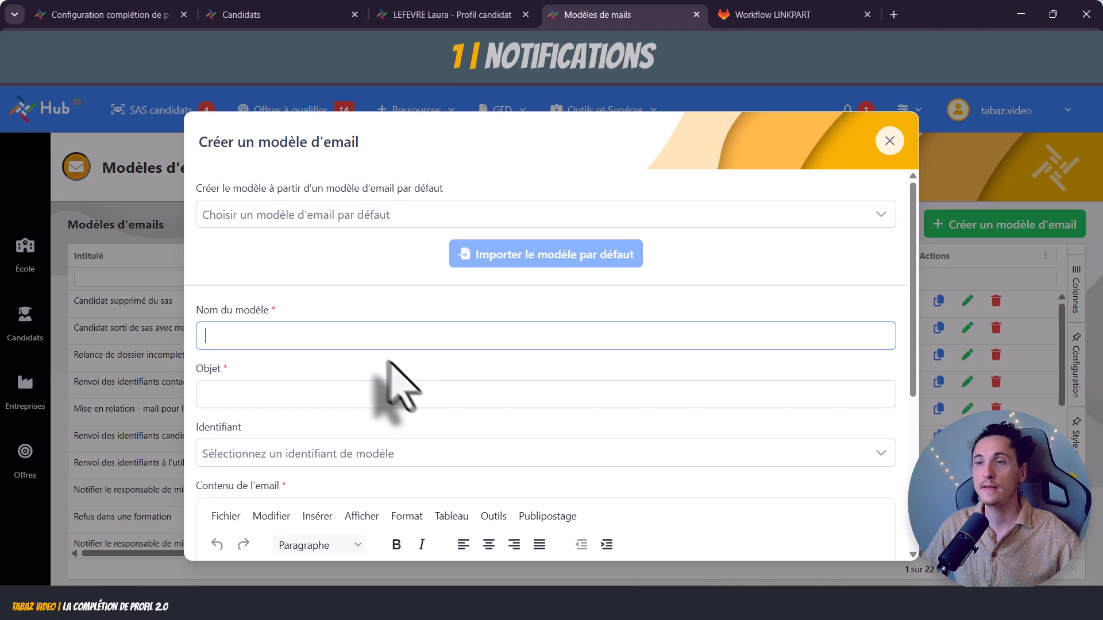
{"action": "scroll", "coordinate": [450, 381], "scroll_direction": "down", "scroll_amount": 3}
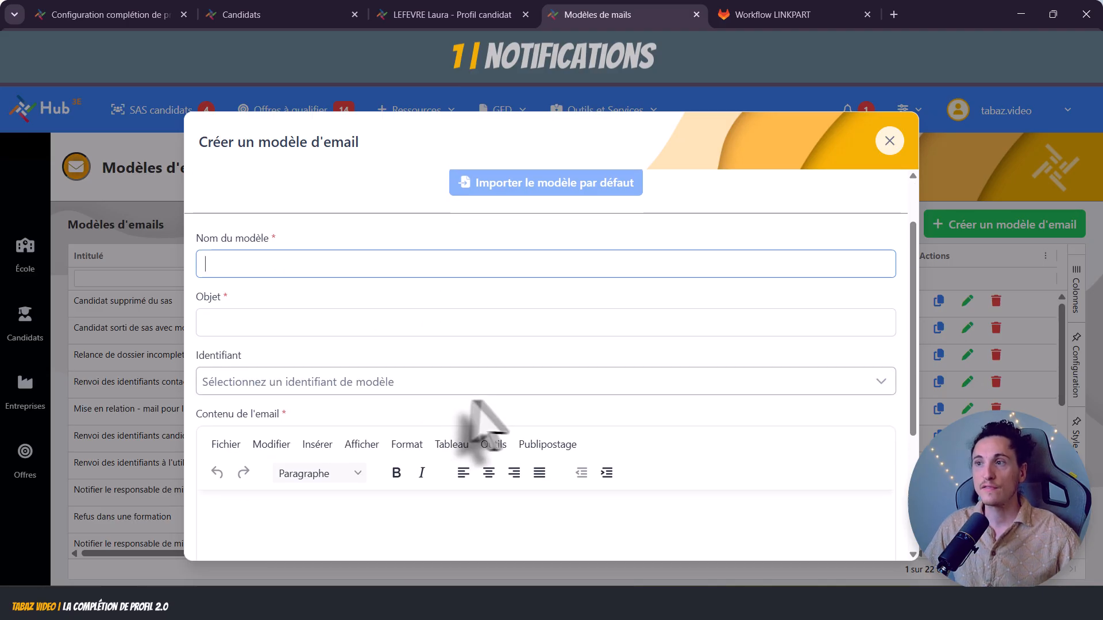
{"action": "left_click", "coordinate": [510, 392]}
{"action": "scroll", "coordinate": [512, 408], "scroll_direction": "down", "scroll_amount": 6}
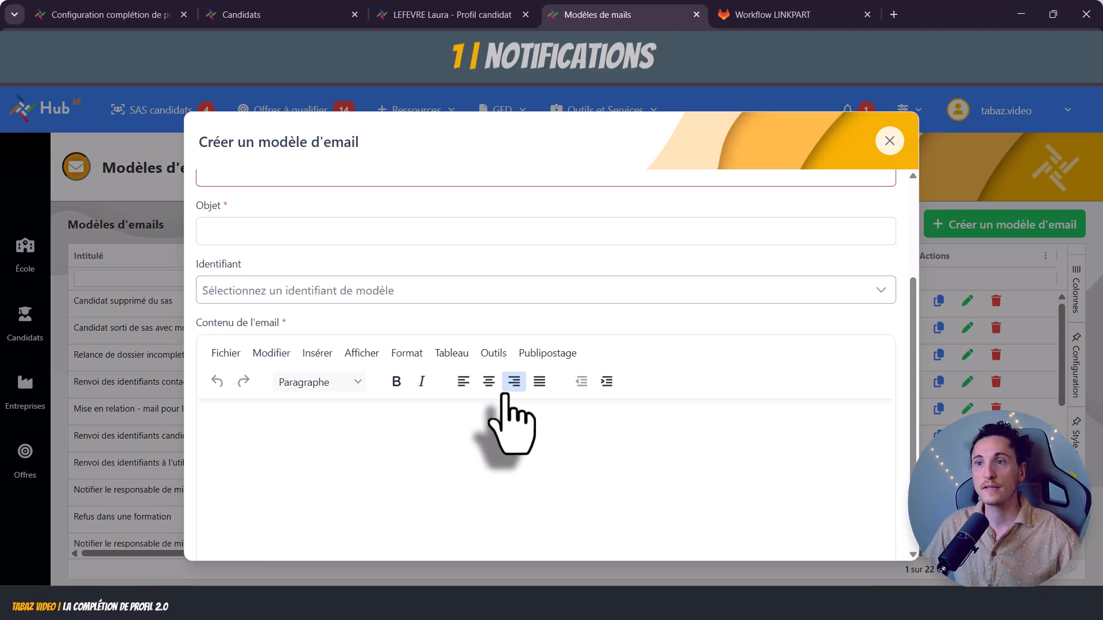
{"action": "left_click", "coordinate": [504, 239]}
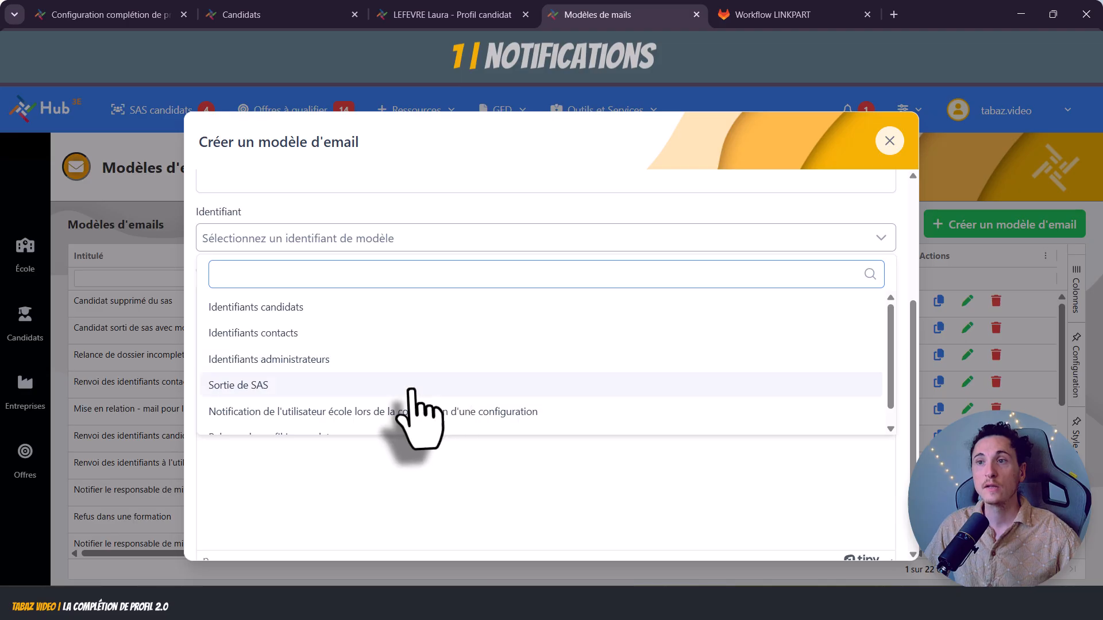
{"action": "scroll", "coordinate": [406, 393], "scroll_direction": "down", "scroll_amount": 1}
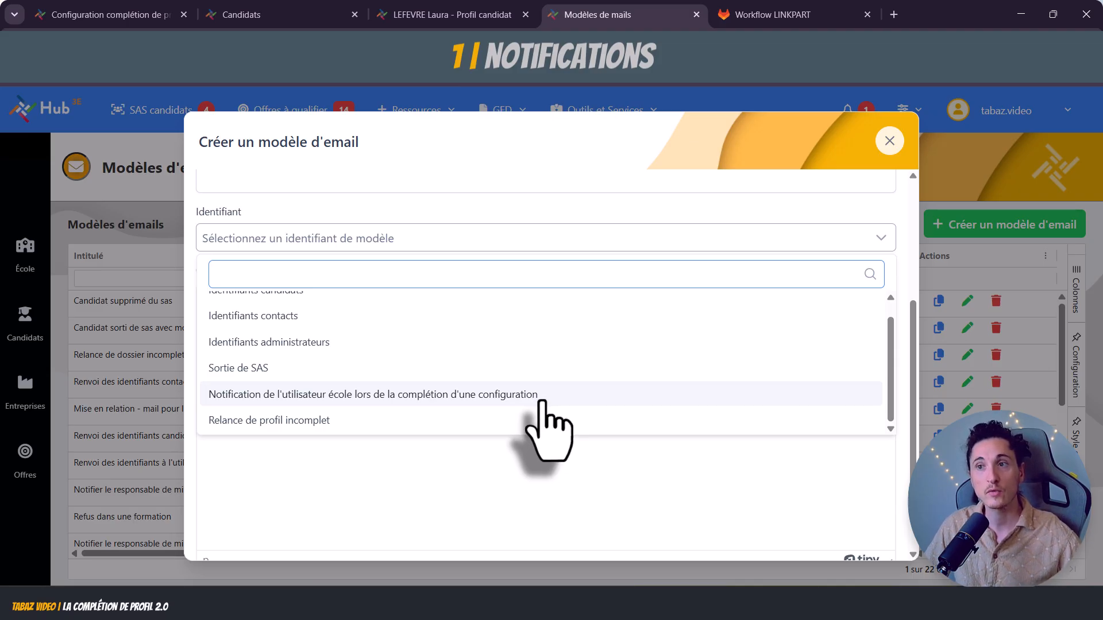
{"action": "left_click", "coordinate": [508, 397]}
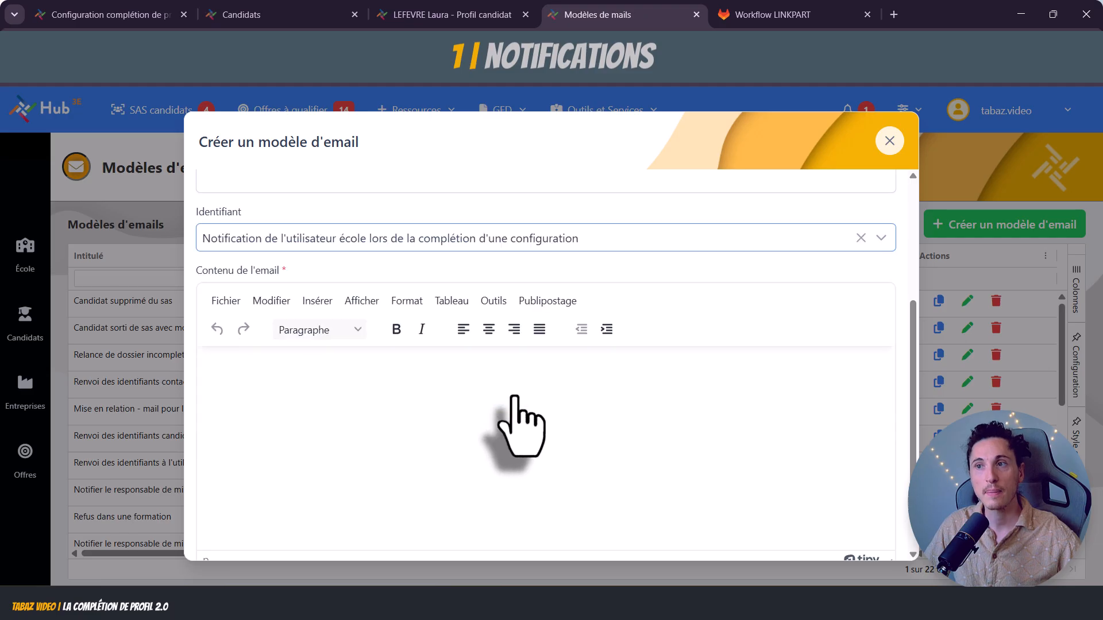
{"action": "left_click", "coordinate": [461, 386]}
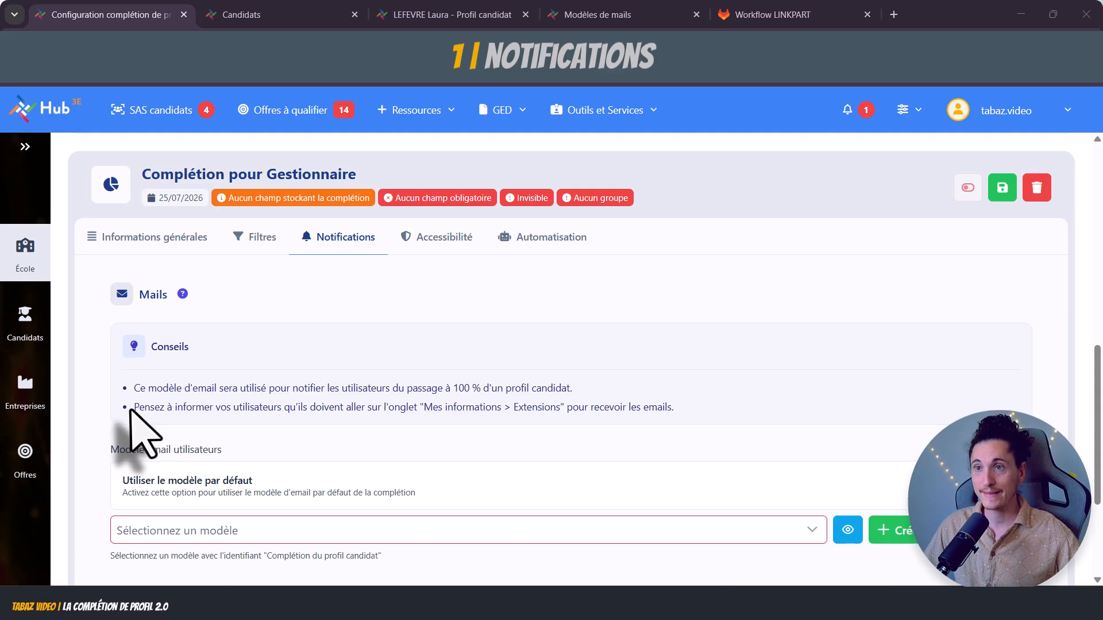
Highlight the Mails advice about telling users to visit "Mes informations > Extensions" to receive the emails.
{"action": "left_click_drag", "start_coordinate": [134, 406], "coordinate": [672, 414]}
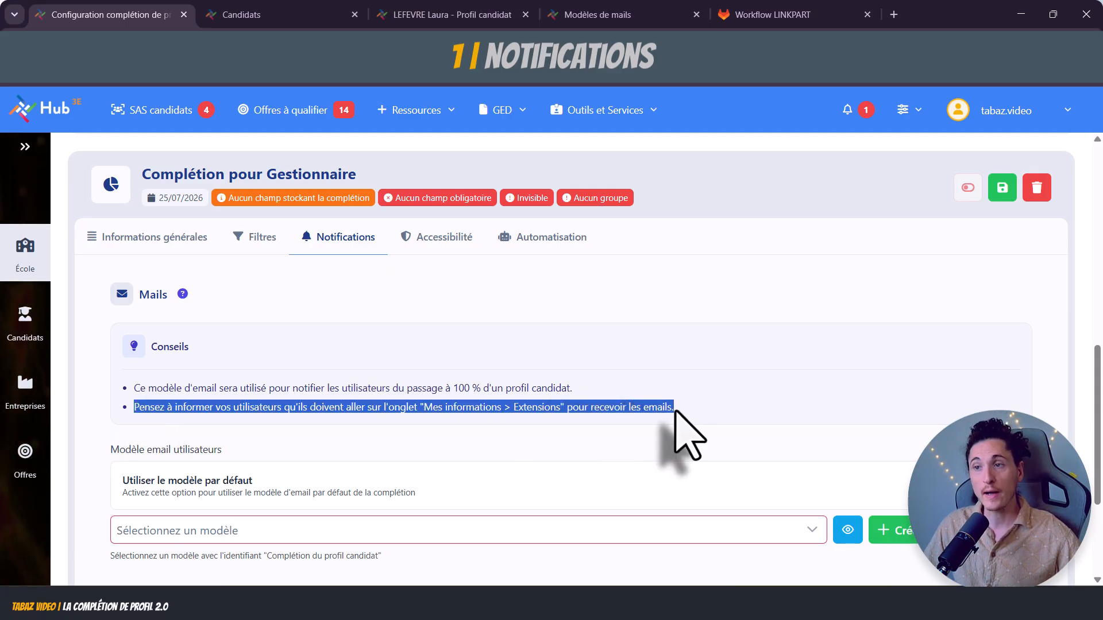
In the account's own information, save the Extensions settings with "Email à la complétion d'un profil candidat" enabled and close the dialog.
{"action": "left_click", "coordinate": [236, 466]}
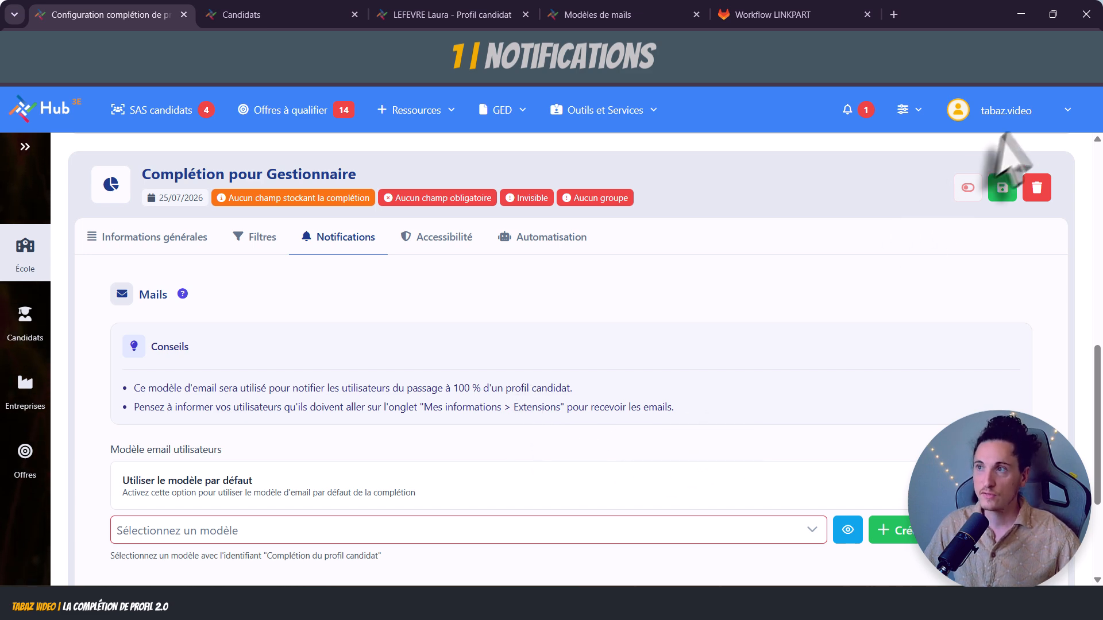
{"action": "left_click", "coordinate": [1040, 111]}
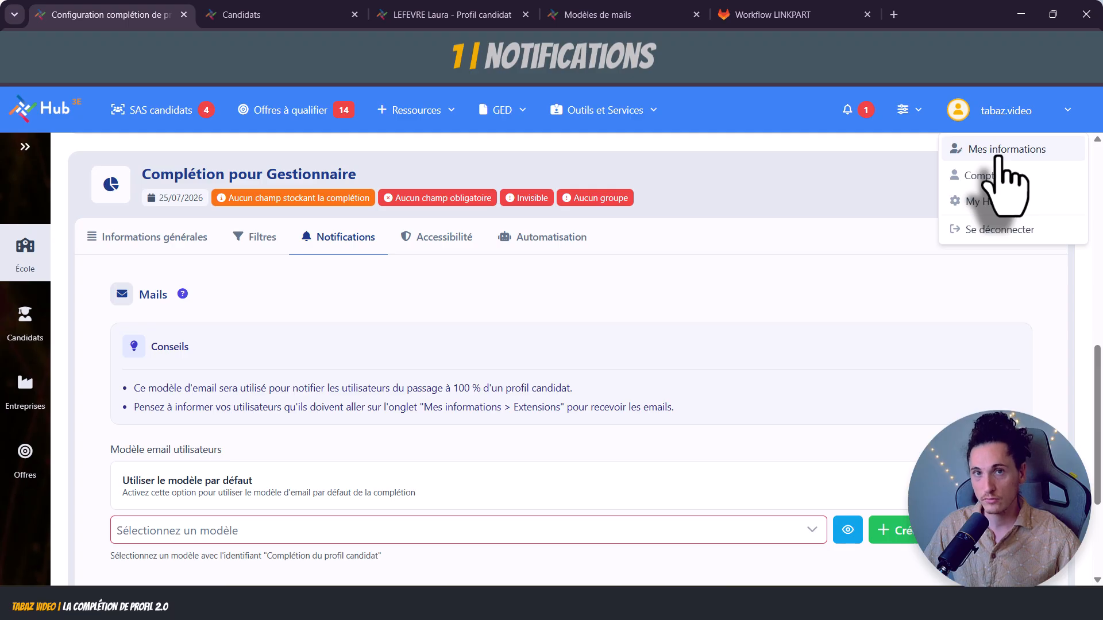
{"action": "left_click", "coordinate": [1000, 151]}
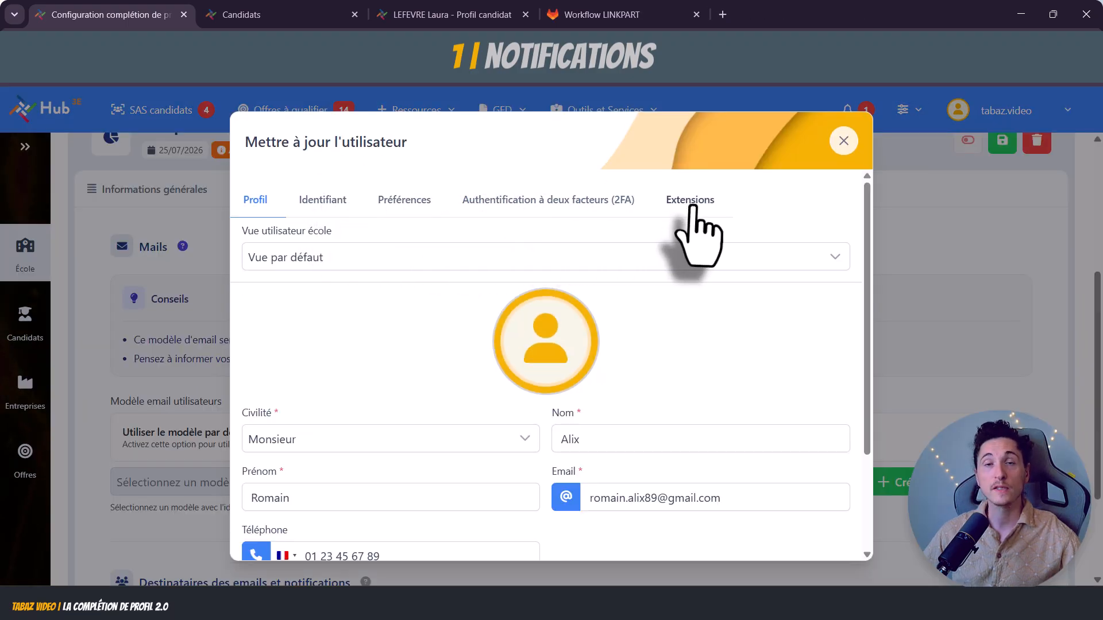
{"action": "left_click", "coordinate": [692, 202]}
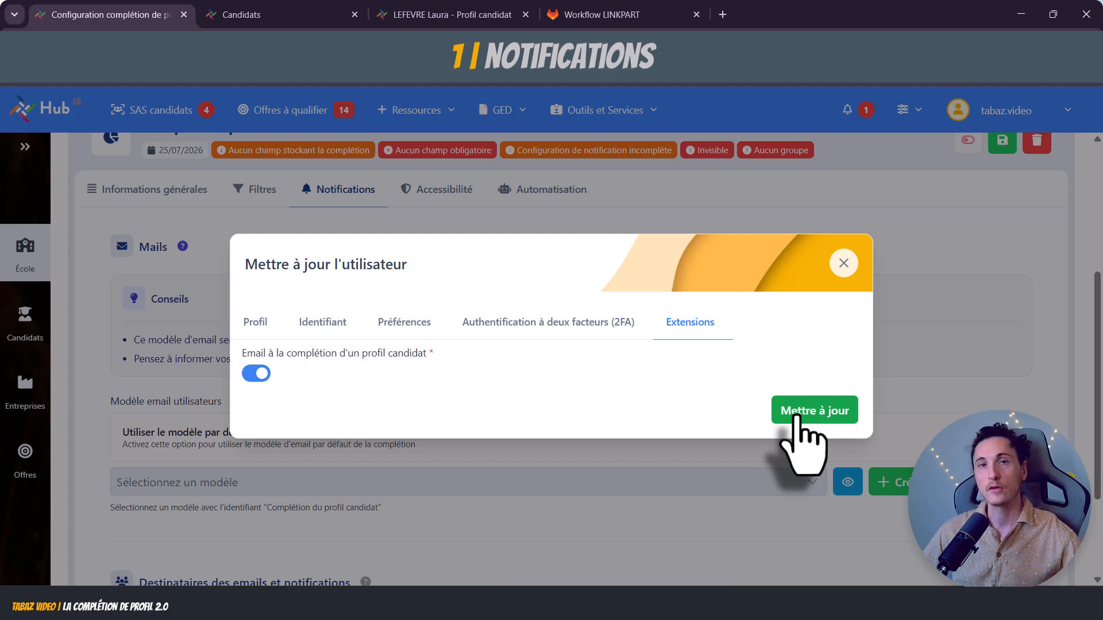
{"action": "left_click", "coordinate": [796, 415]}
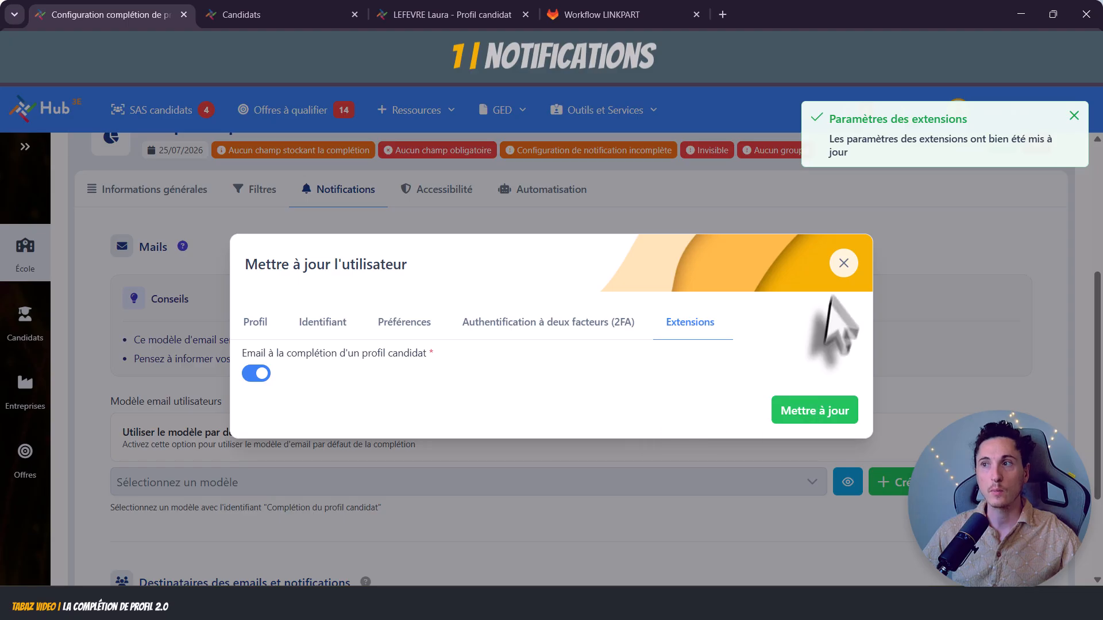
{"action": "left_click", "coordinate": [843, 263]}
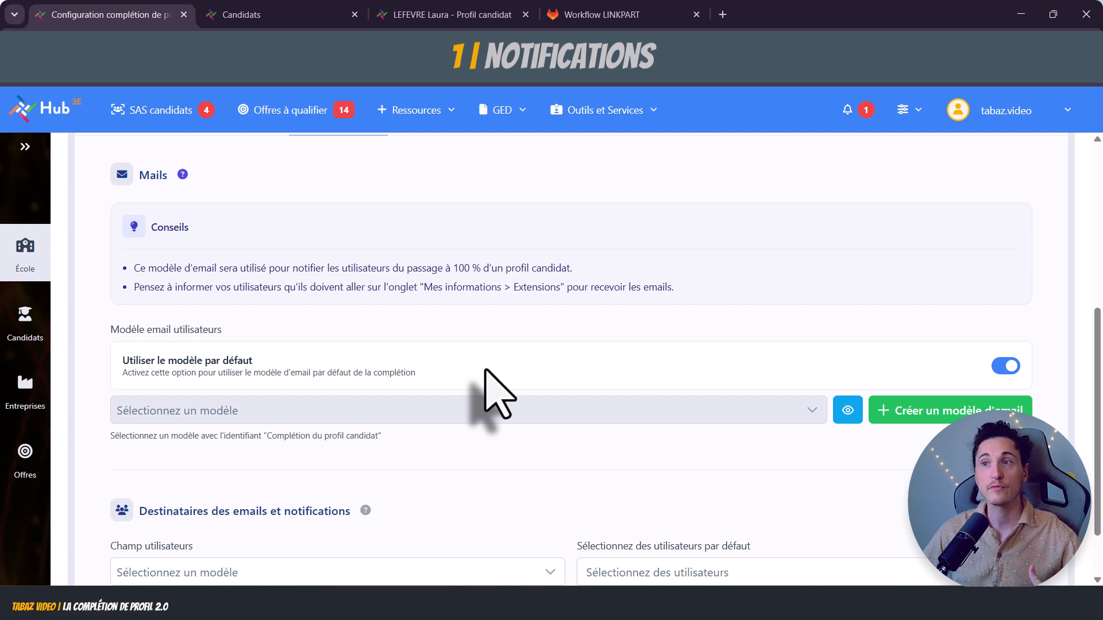
Consult the advice on email and notification recipients, set "Champ utilisateurs" to "Gestionnaire de compte", and hide the advice.
{"action": "scroll", "coordinate": [492, 397], "scroll_direction": "down", "scroll_amount": 1}
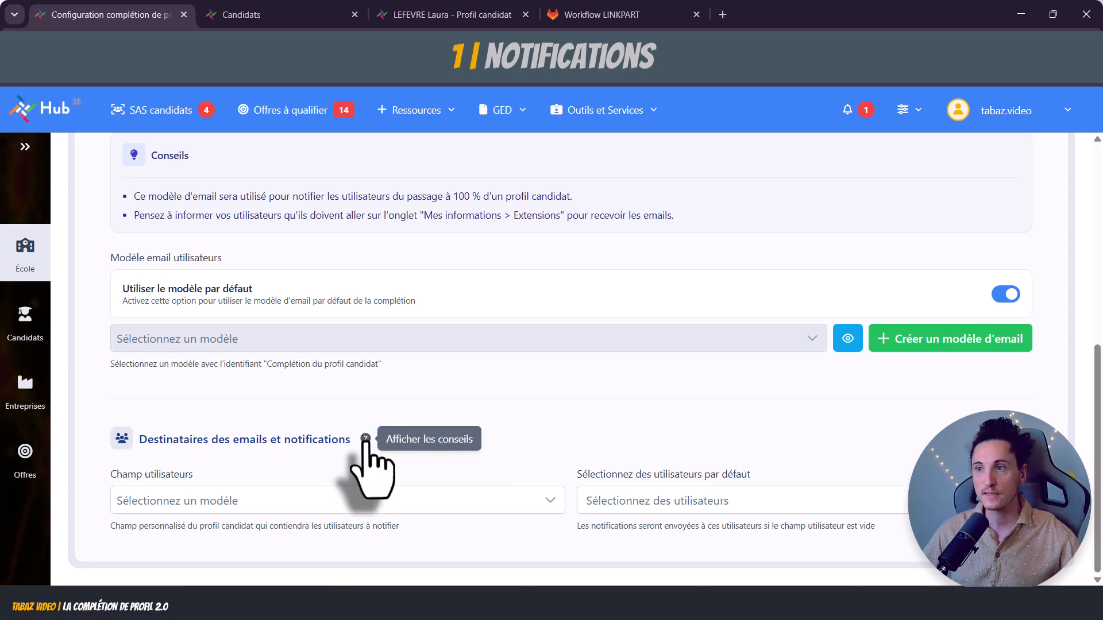
{"action": "left_click", "coordinate": [366, 438]}
{"action": "scroll", "coordinate": [524, 413], "scroll_direction": "down", "scroll_amount": 2}
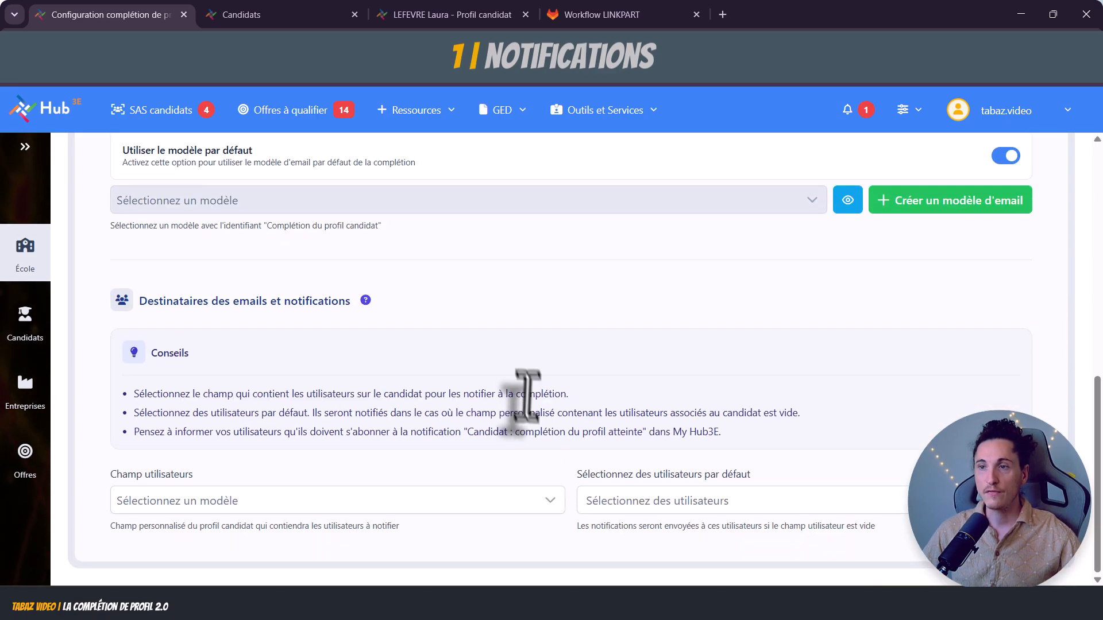
{"action": "left_click", "coordinate": [467, 509]}
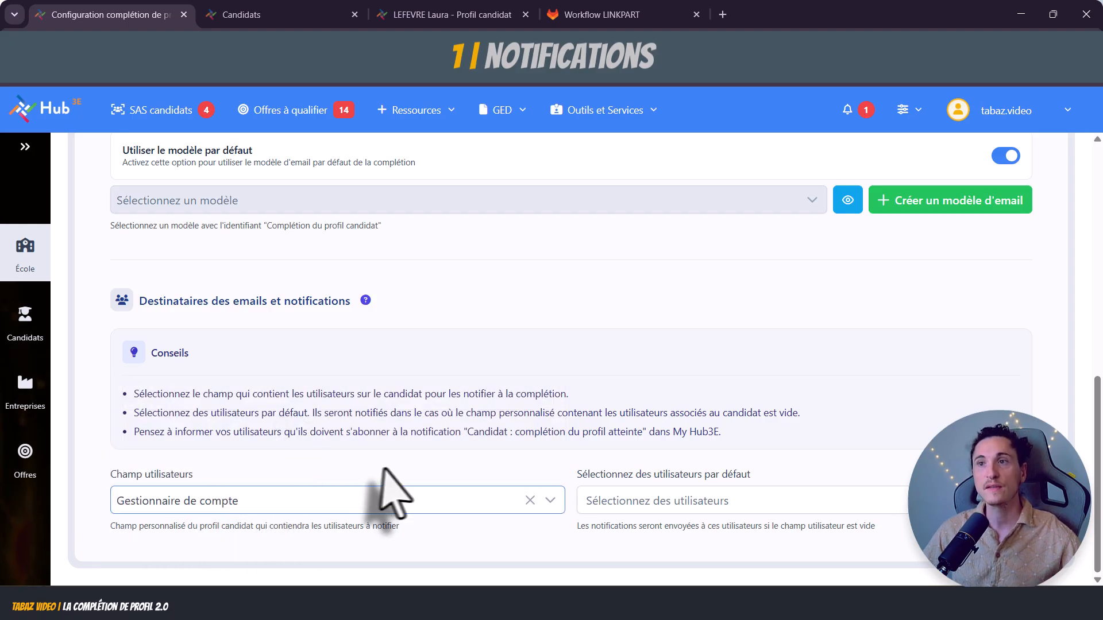
{"action": "scroll", "coordinate": [485, 233], "scroll_direction": "up", "scroll_amount": 1}
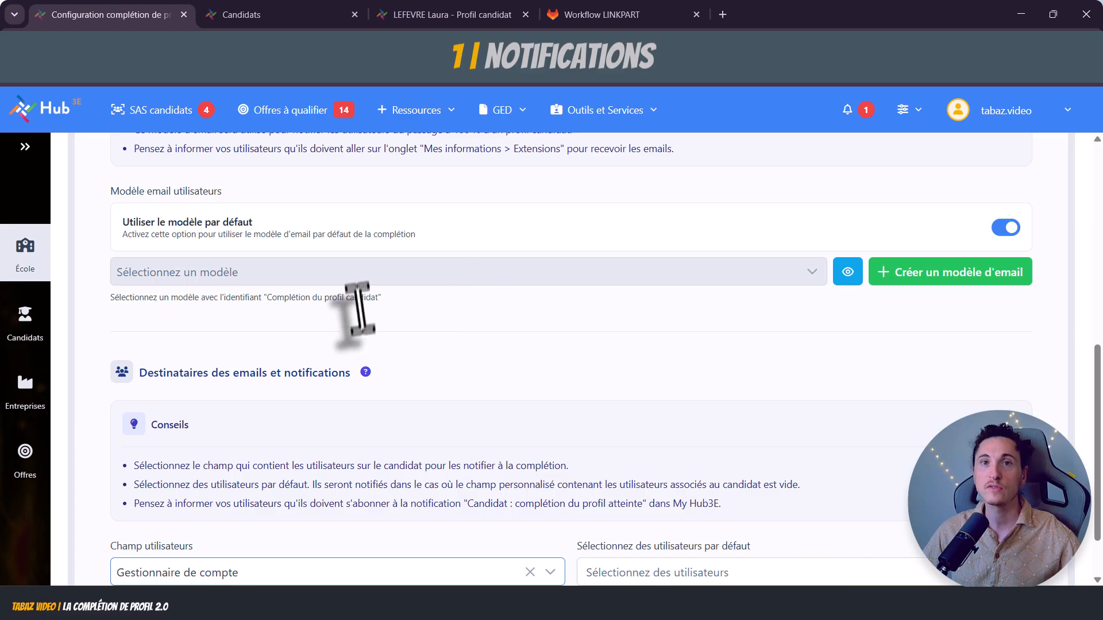
{"action": "left_click", "coordinate": [366, 372]}
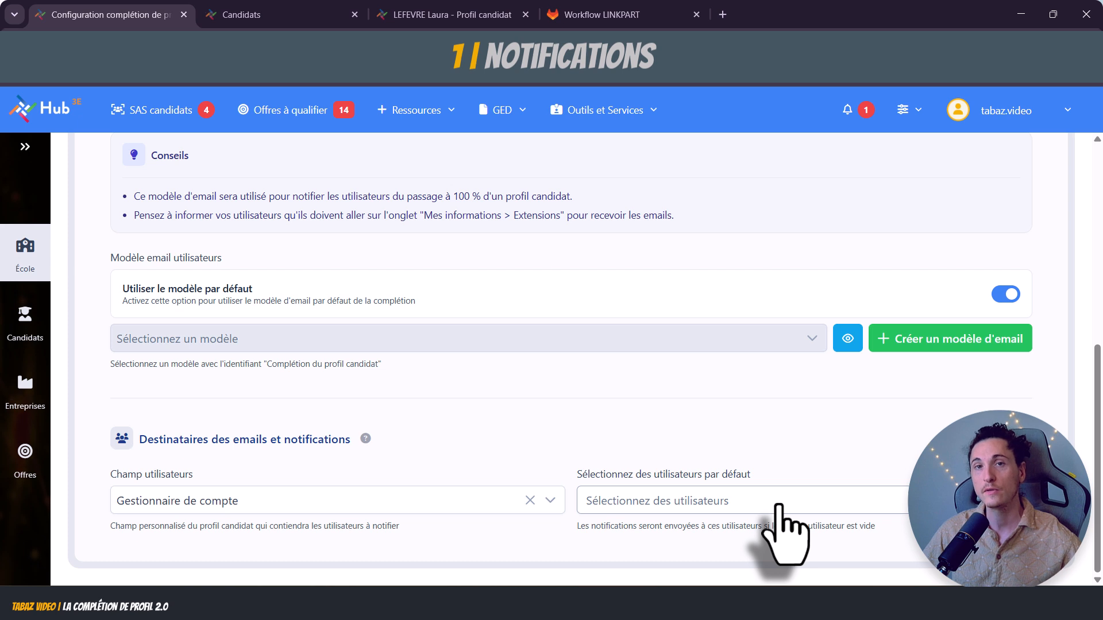
Choose several users as the default recipients of the completion emails and notifications.
{"action": "left_click", "coordinate": [779, 506]}
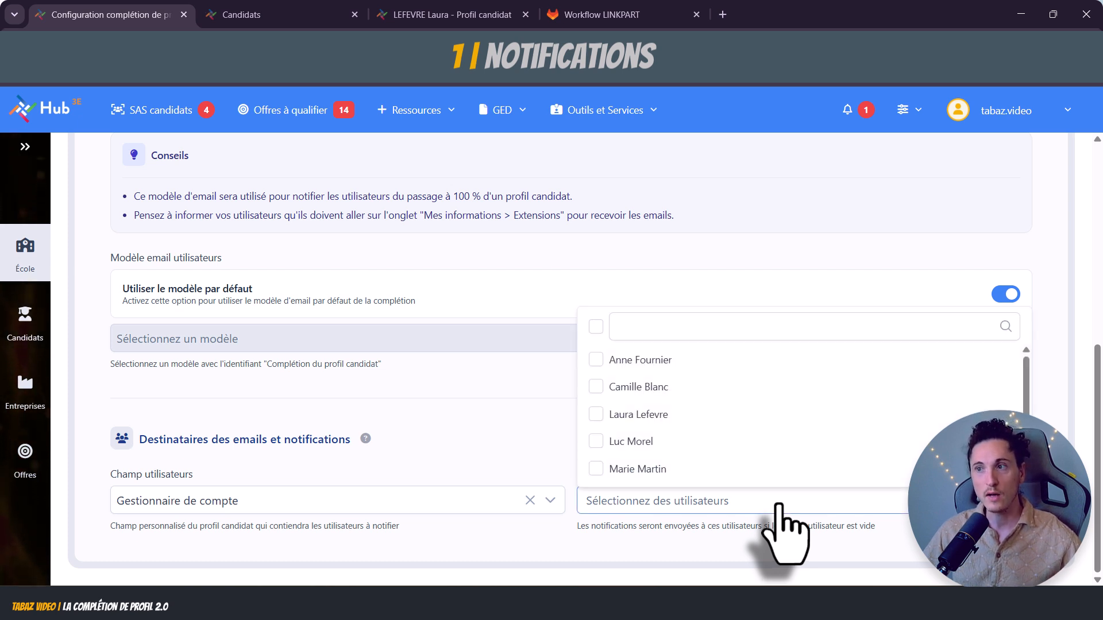
{"action": "left_click", "coordinate": [596, 387]}
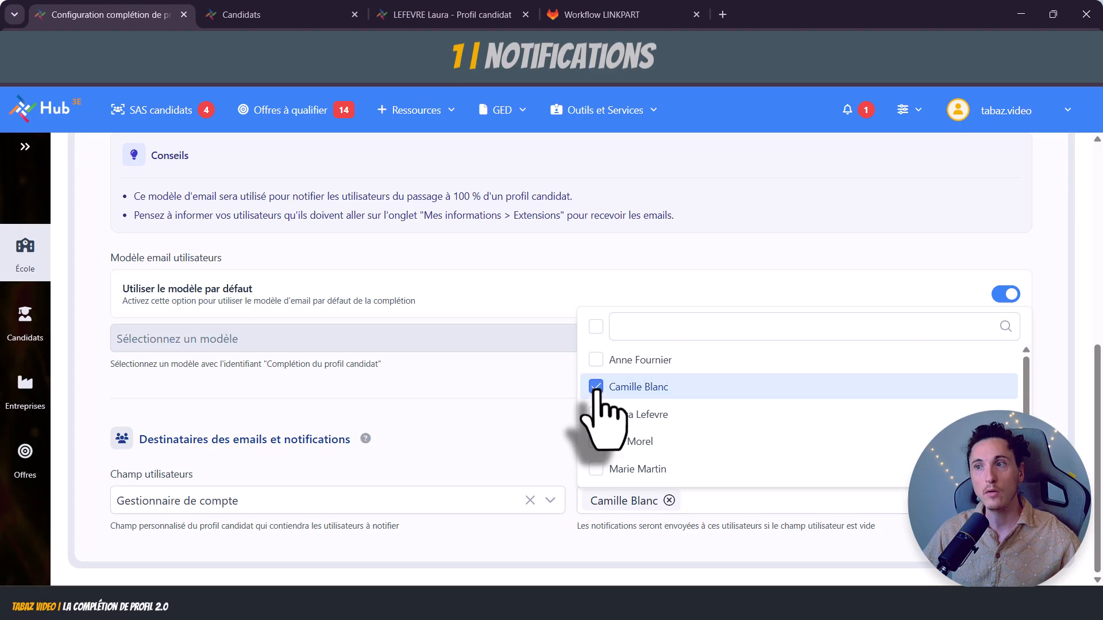
{"action": "left_click", "coordinate": [592, 469]}
{"action": "left_click", "coordinate": [595, 441]}
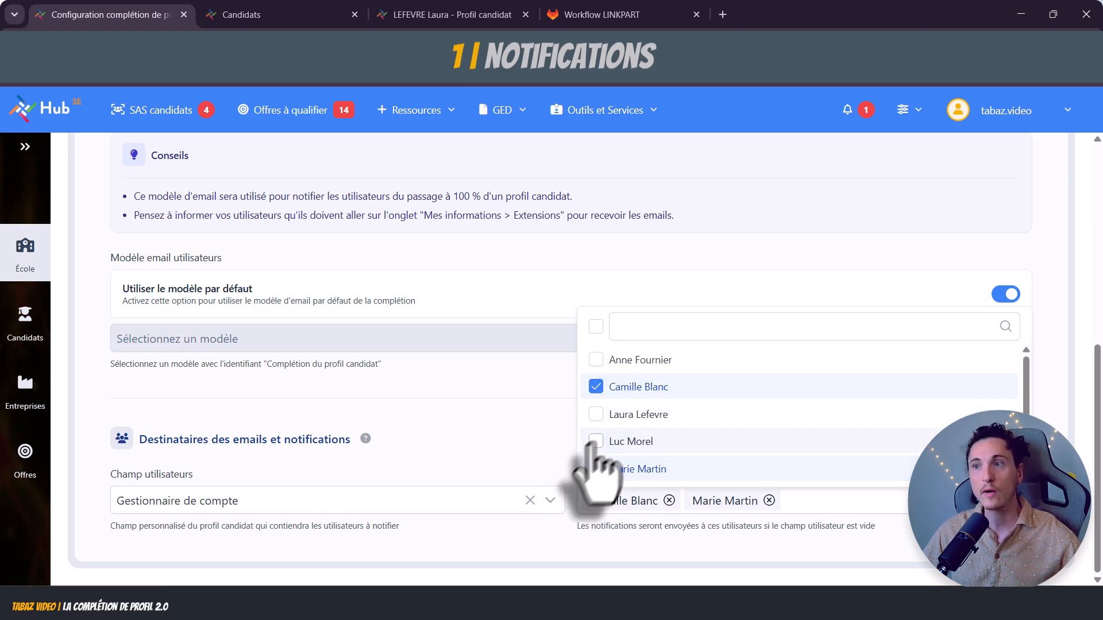
{"action": "left_click", "coordinate": [558, 456]}
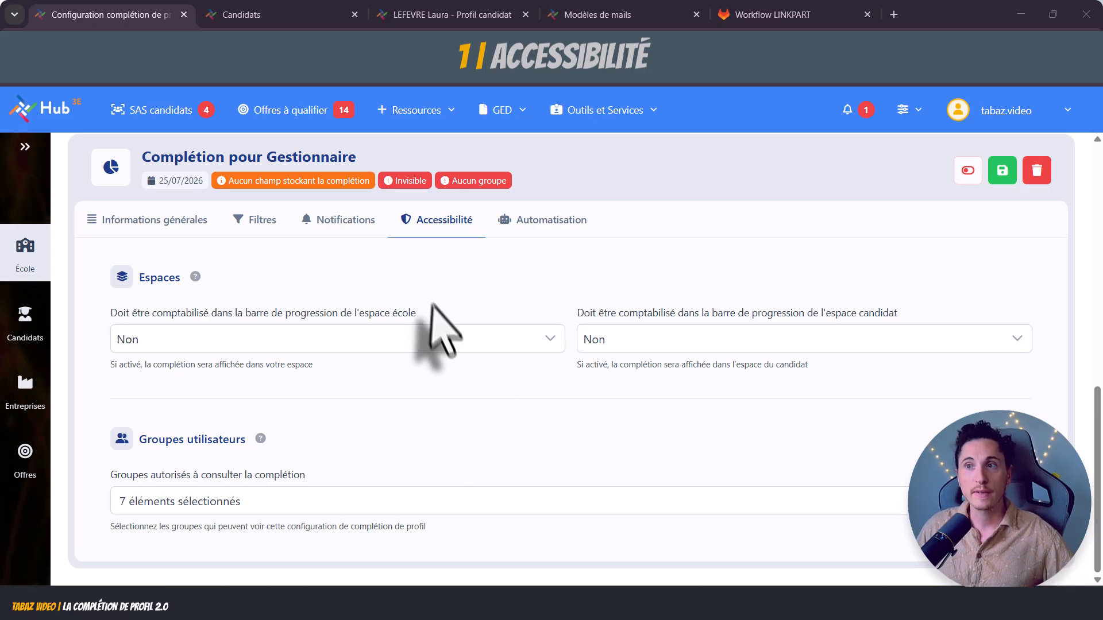
Highlight the progress bar options for "l'espace école" and "l'espace candidat" in the accessibility settings.
{"action": "left_click_drag", "start_coordinate": [428, 314], "coordinate": [326, 316]}
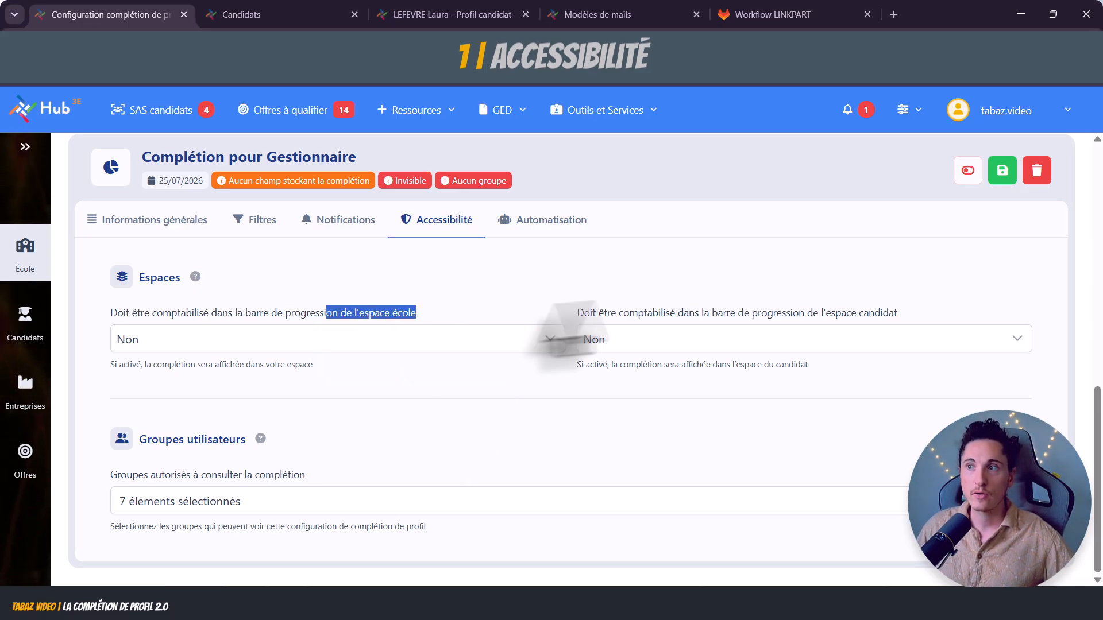
{"action": "left_click_drag", "start_coordinate": [898, 315], "coordinate": [821, 316]}
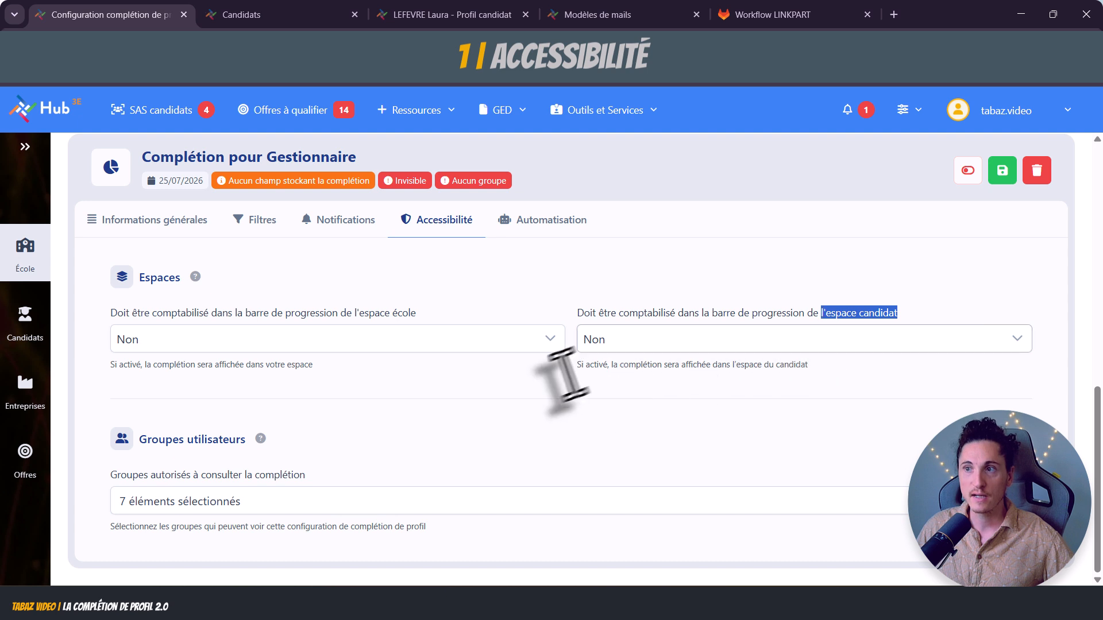
{"action": "left_click", "coordinate": [521, 363]}
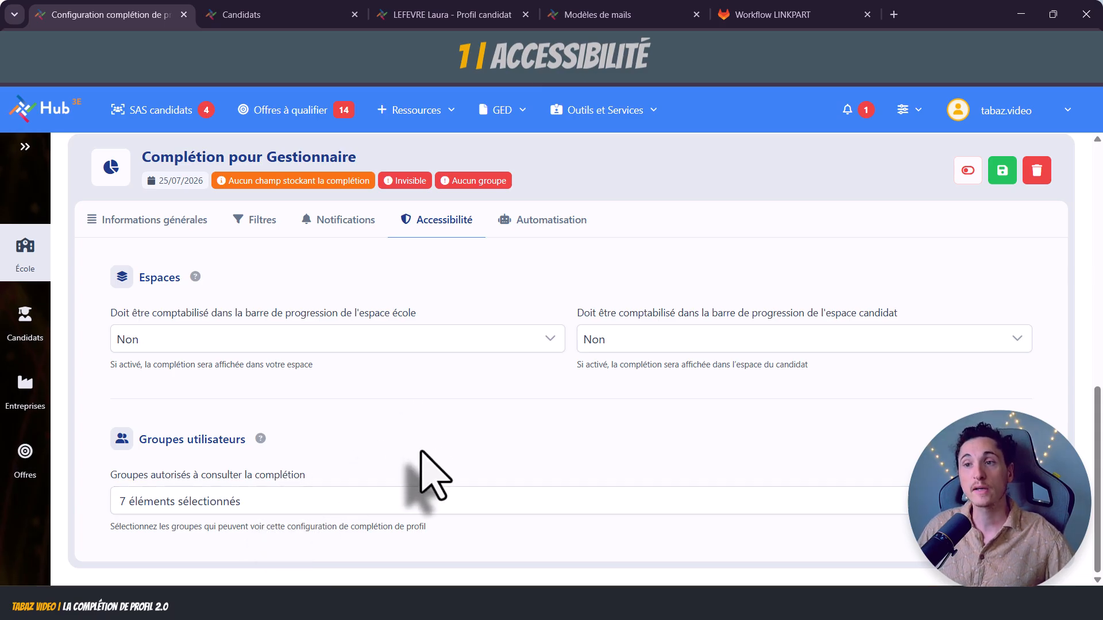
Remove Formateur, Recruteur Lyon and Expert from the groups authorised to view the completion and save the configuration.
{"action": "left_click", "coordinate": [515, 511]}
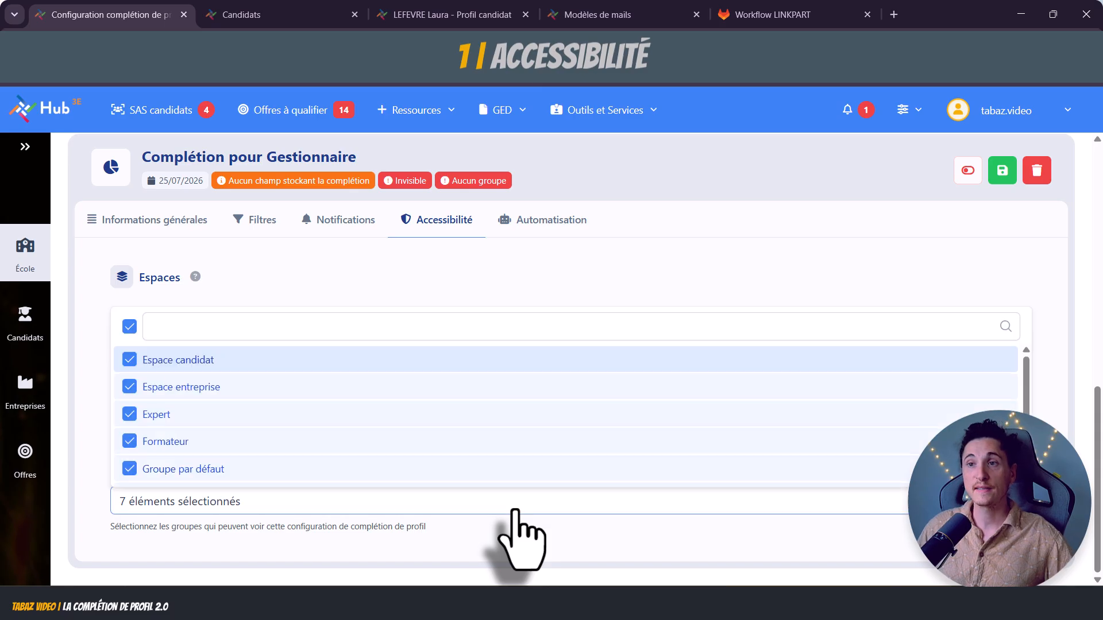
{"action": "scroll", "coordinate": [373, 443], "scroll_direction": "down", "scroll_amount": 2}
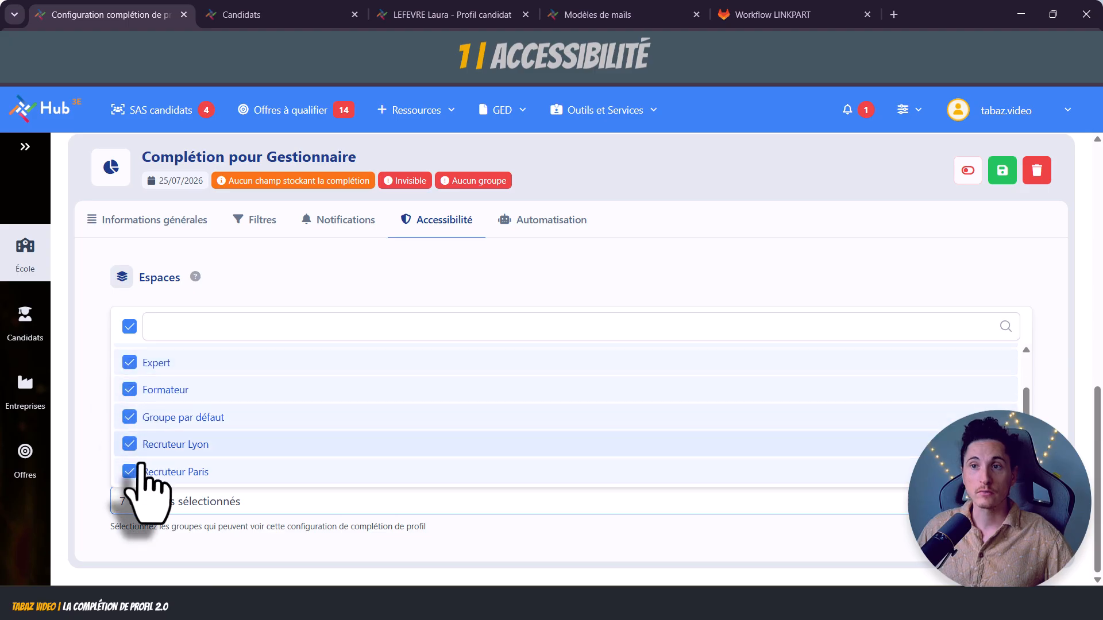
{"action": "left_click", "coordinate": [130, 391]}
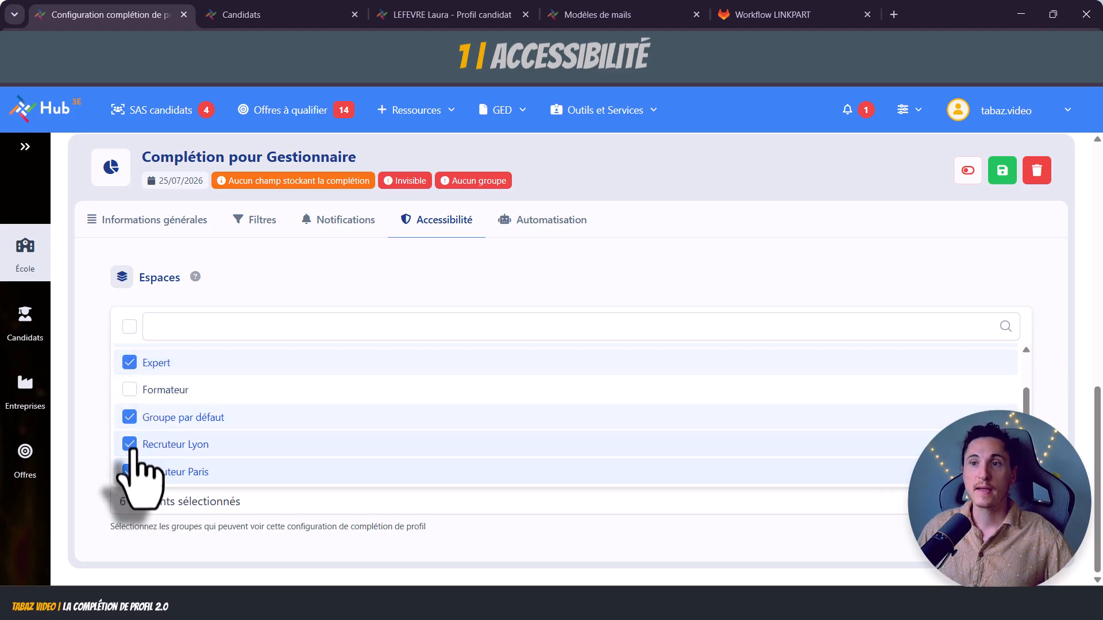
{"action": "left_click", "coordinate": [131, 446]}
{"action": "left_click", "coordinate": [131, 365]}
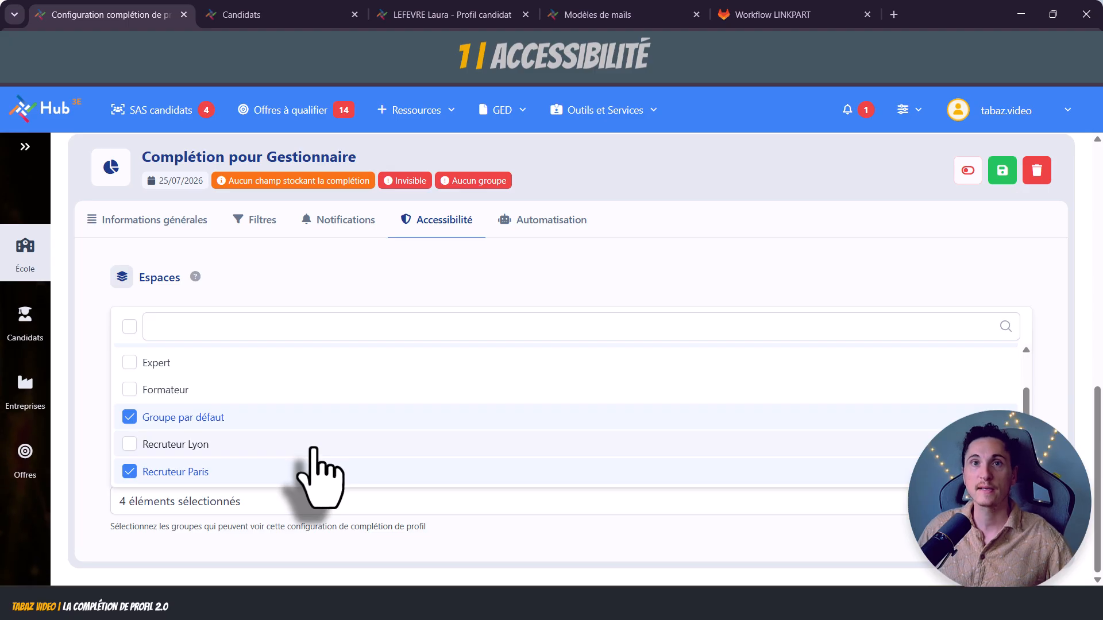
{"action": "left_click", "coordinate": [387, 274]}
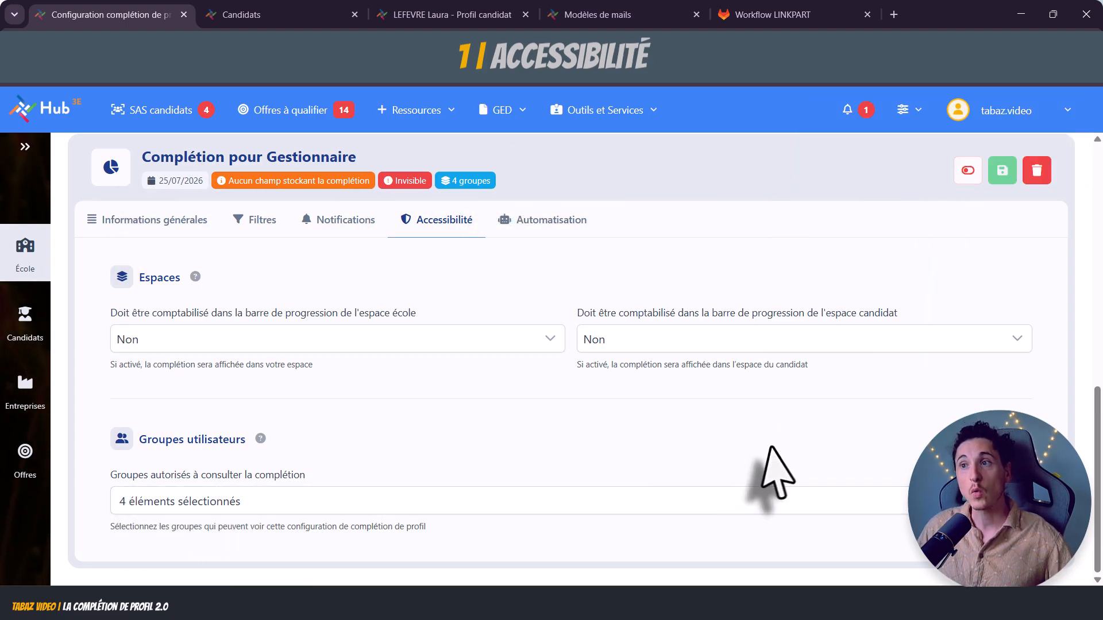
After a look at the filters, set both the school-space and candidate-space progress bar options to Oui and save the configuration.
{"action": "left_click", "coordinate": [254, 223]}
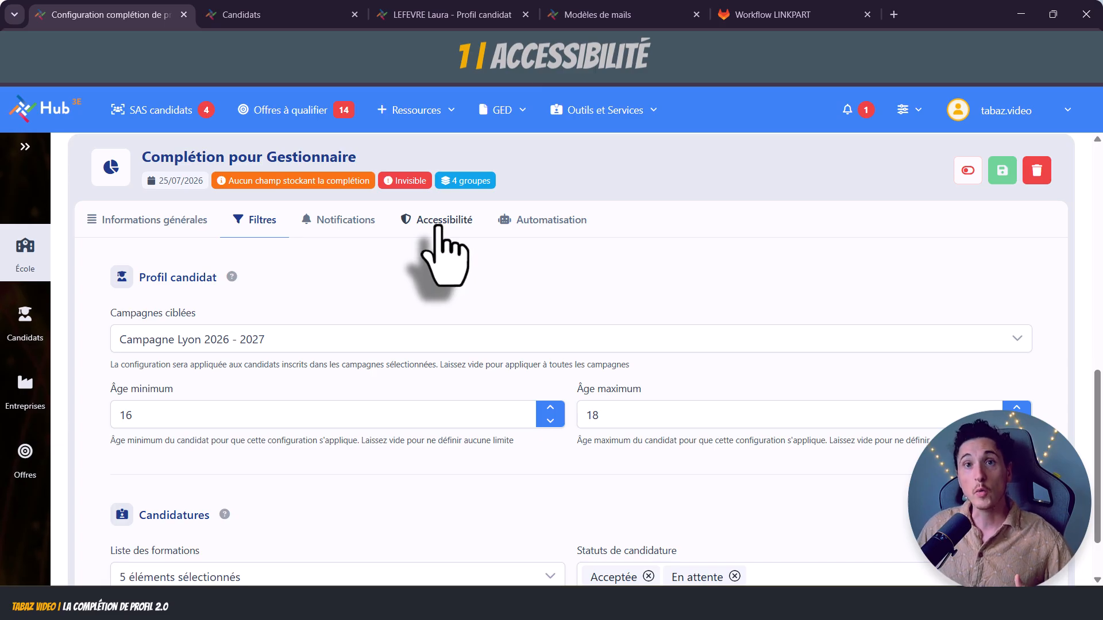
{"action": "left_click", "coordinate": [443, 252]}
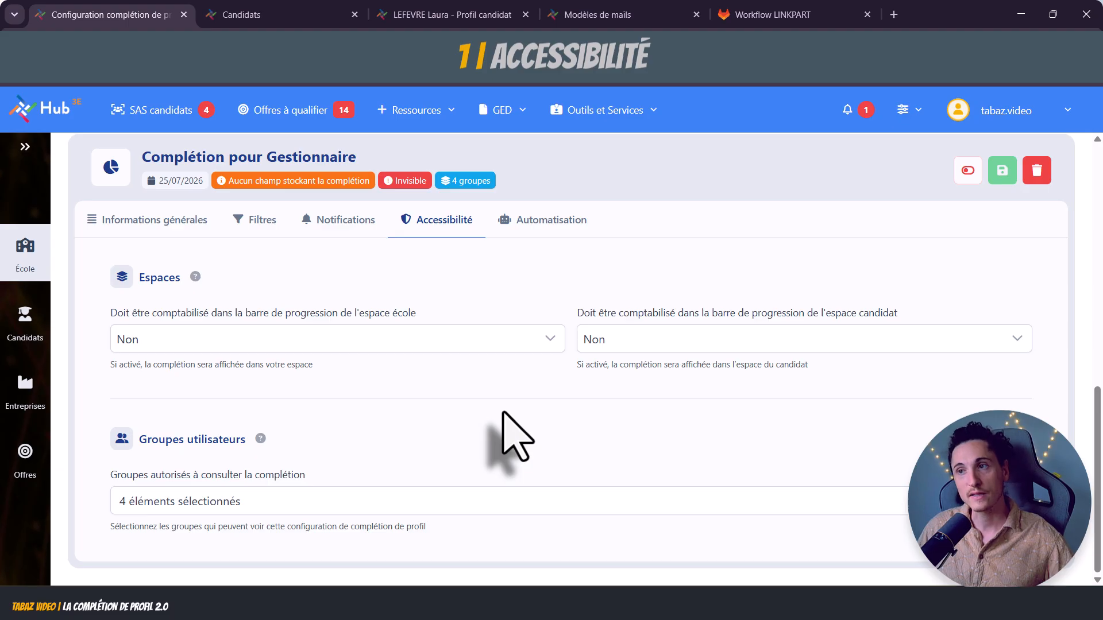
{"action": "left_click", "coordinate": [541, 344]}
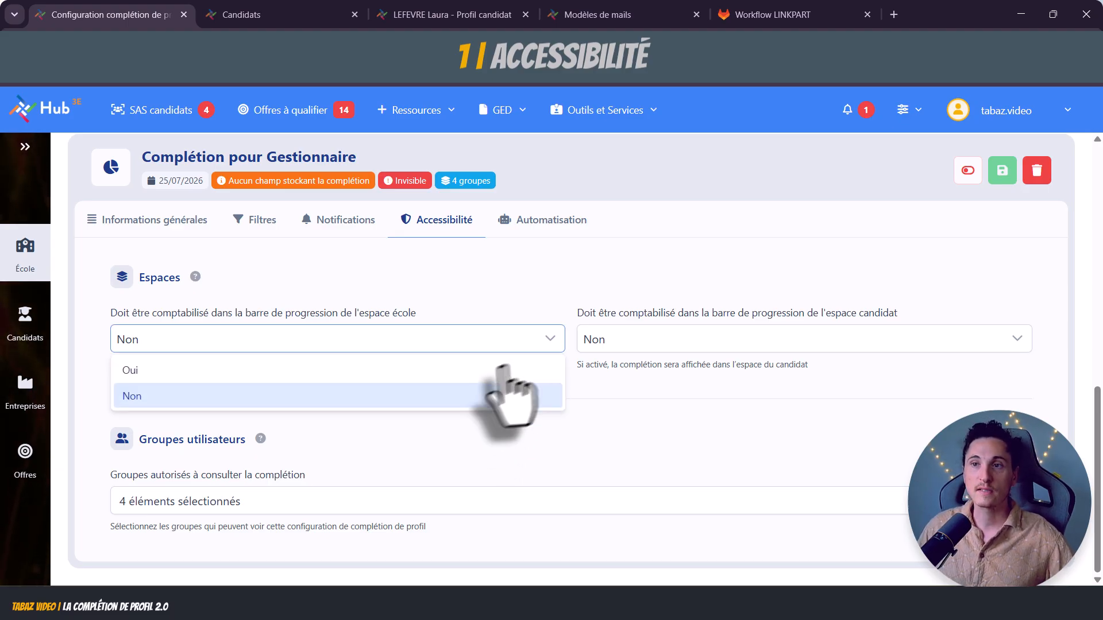
{"action": "left_click", "coordinate": [201, 371]}
{"action": "left_click", "coordinate": [655, 343]}
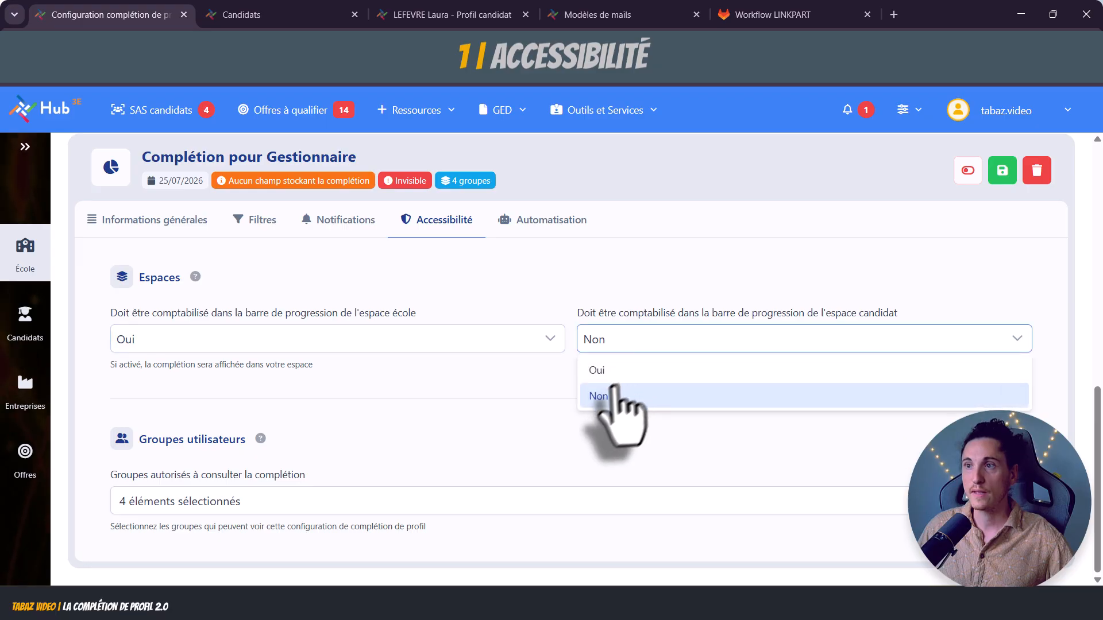
{"action": "left_click", "coordinate": [618, 372]}
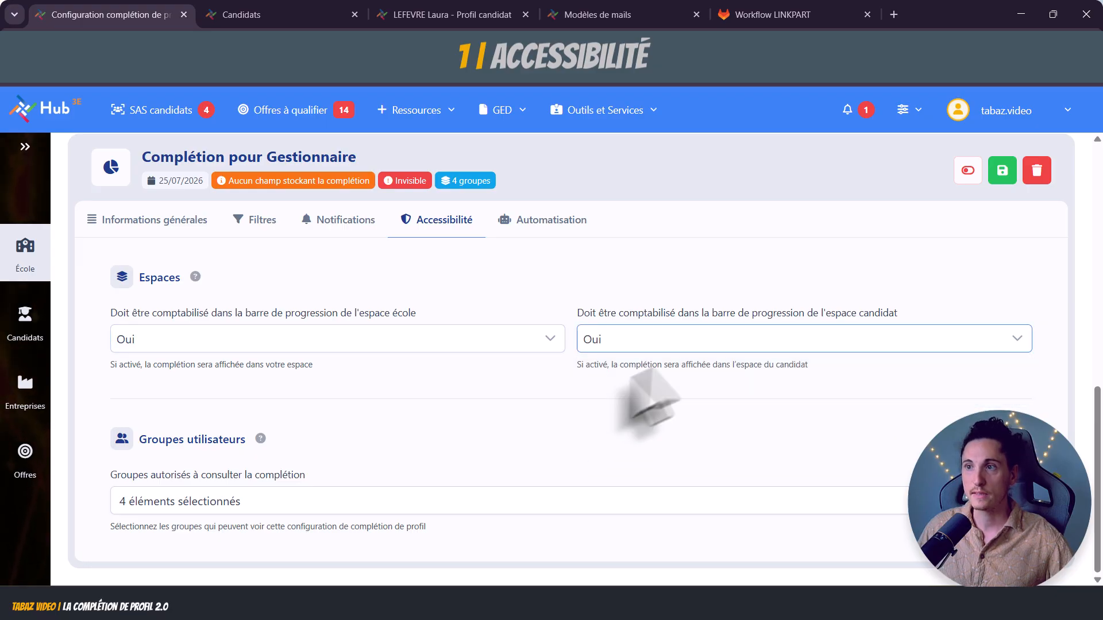
{"action": "left_click", "coordinate": [1003, 170]}
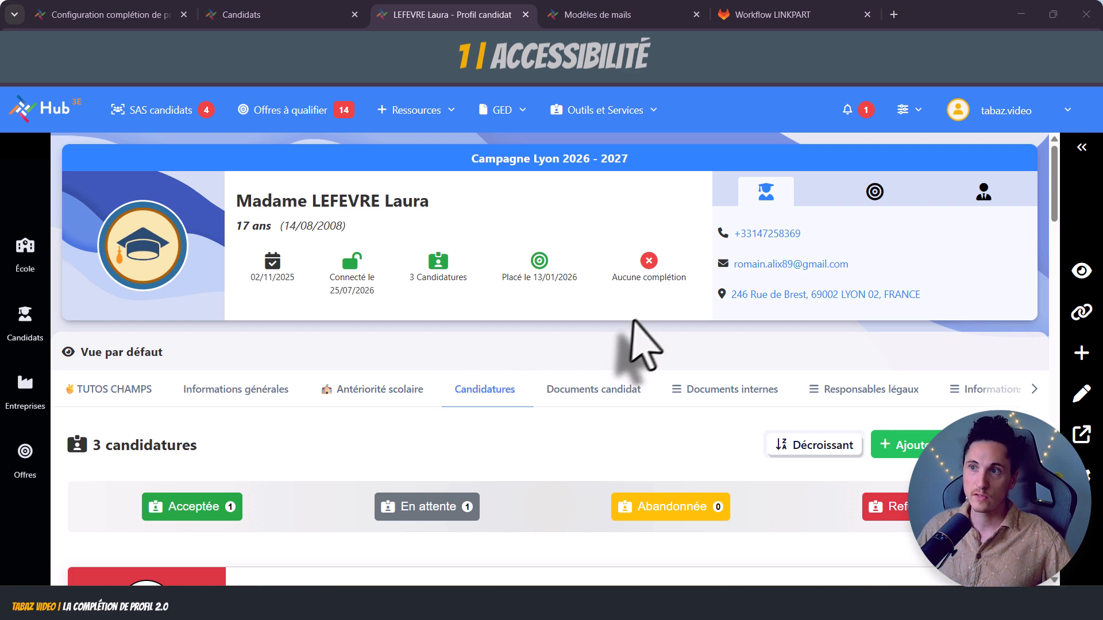
On the open candidate profile, highlight the completion indicator and review the candidate's applications, their statuses and field values.
{"action": "left_click_drag", "start_coordinate": [609, 277], "coordinate": [689, 284]}
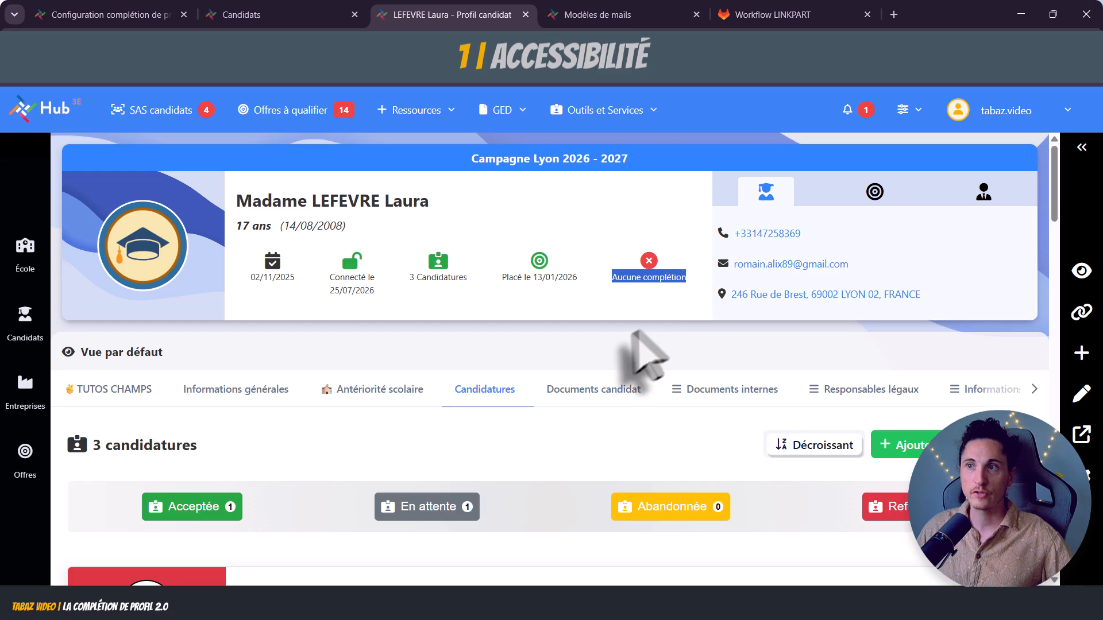
{"action": "left_click", "coordinate": [558, 247]}
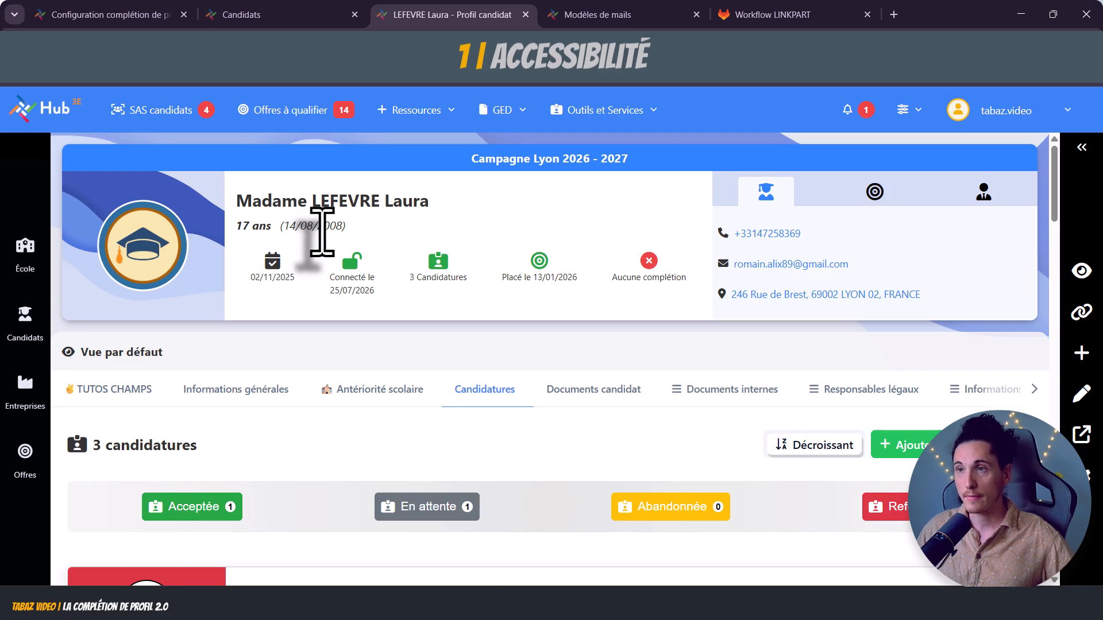
{"action": "scroll", "coordinate": [560, 382], "scroll_direction": "down", "scroll_amount": 5}
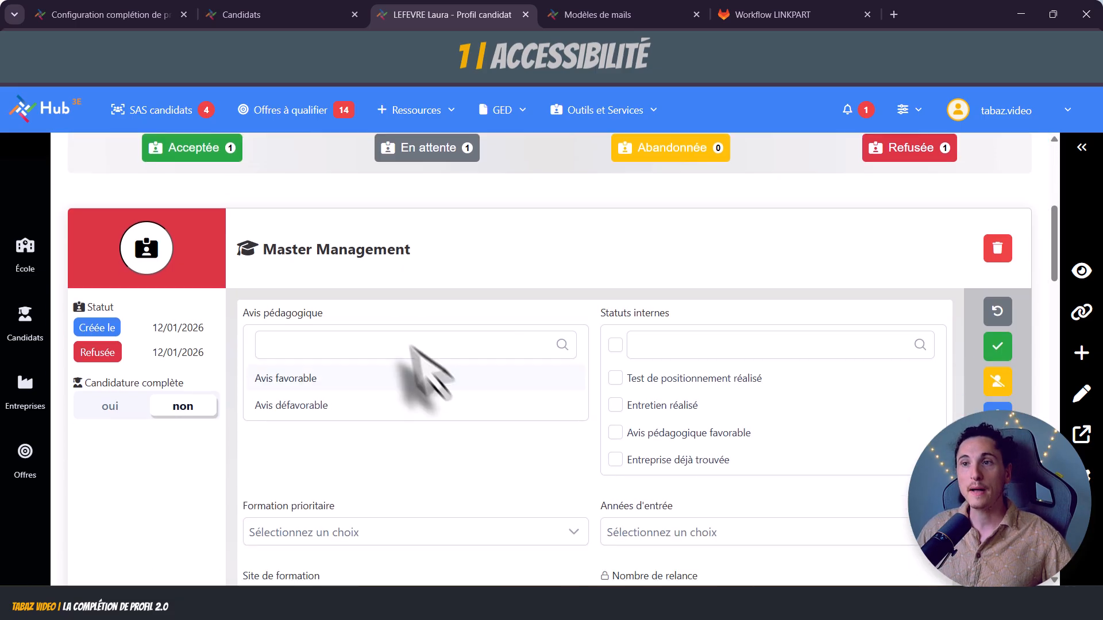
{"action": "scroll", "coordinate": [406, 310], "scroll_direction": "down", "scroll_amount": 8}
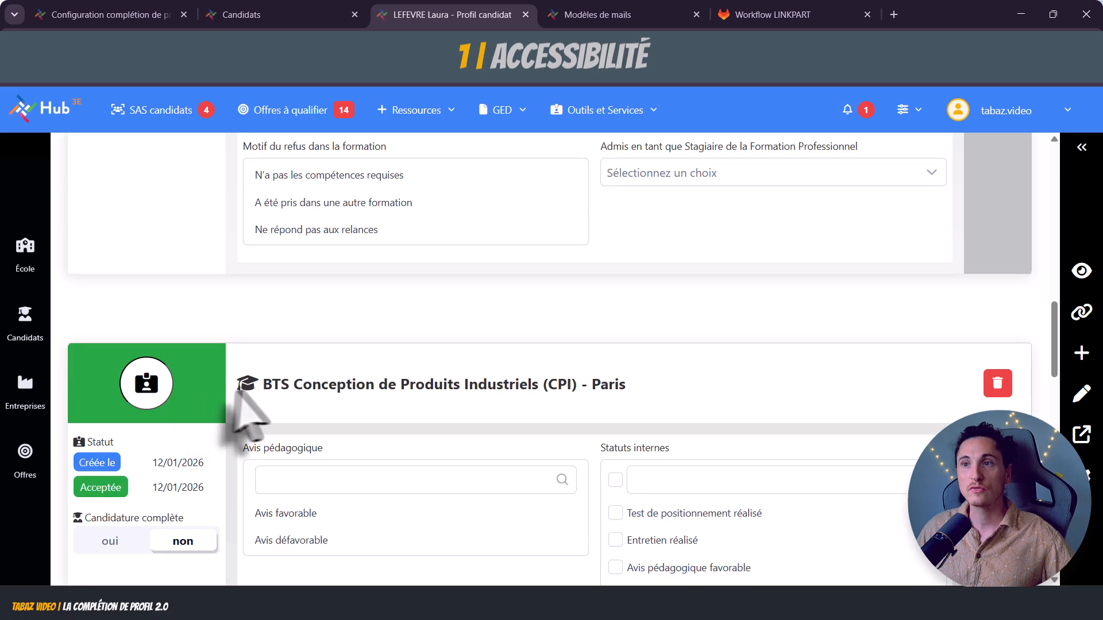
{"action": "scroll", "coordinate": [394, 407], "scroll_direction": "down", "scroll_amount": 3}
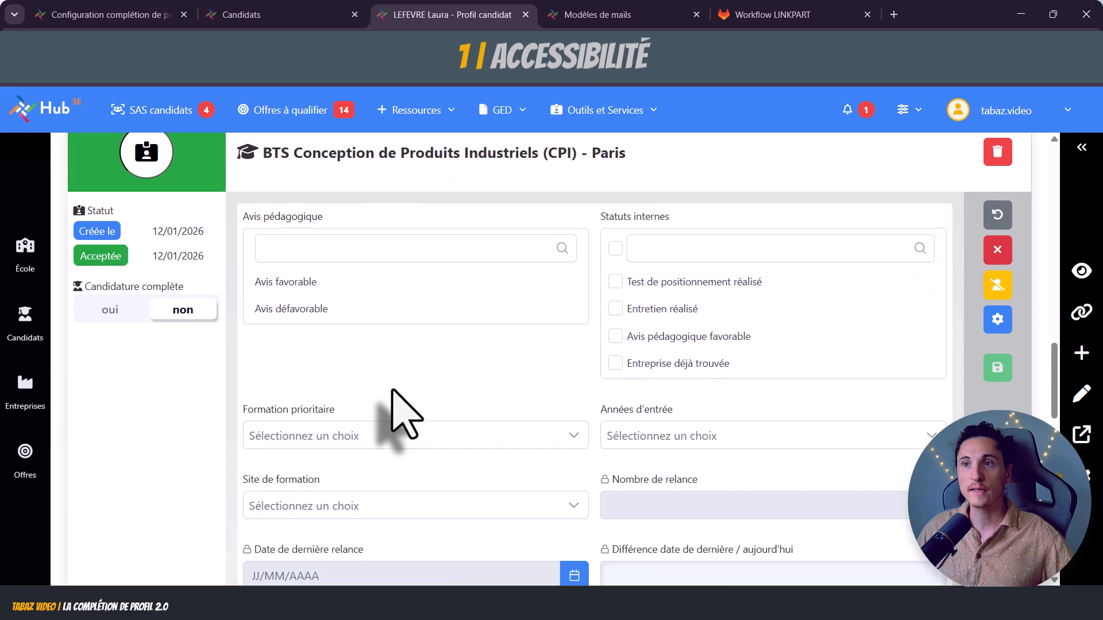
{"action": "scroll", "coordinate": [402, 413], "scroll_direction": "down", "scroll_amount": 14}
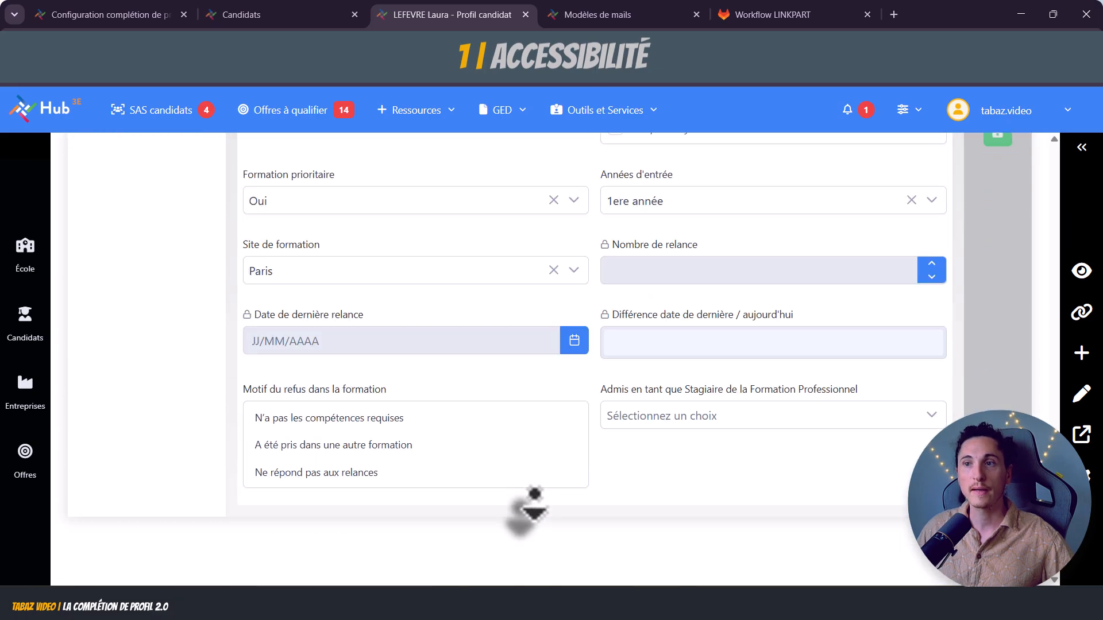
Look through the rest of the open application and add a new application for another formation to the candidate profile.
{"action": "scroll", "coordinate": [590, 320], "scroll_direction": "up", "scroll_amount": 1}
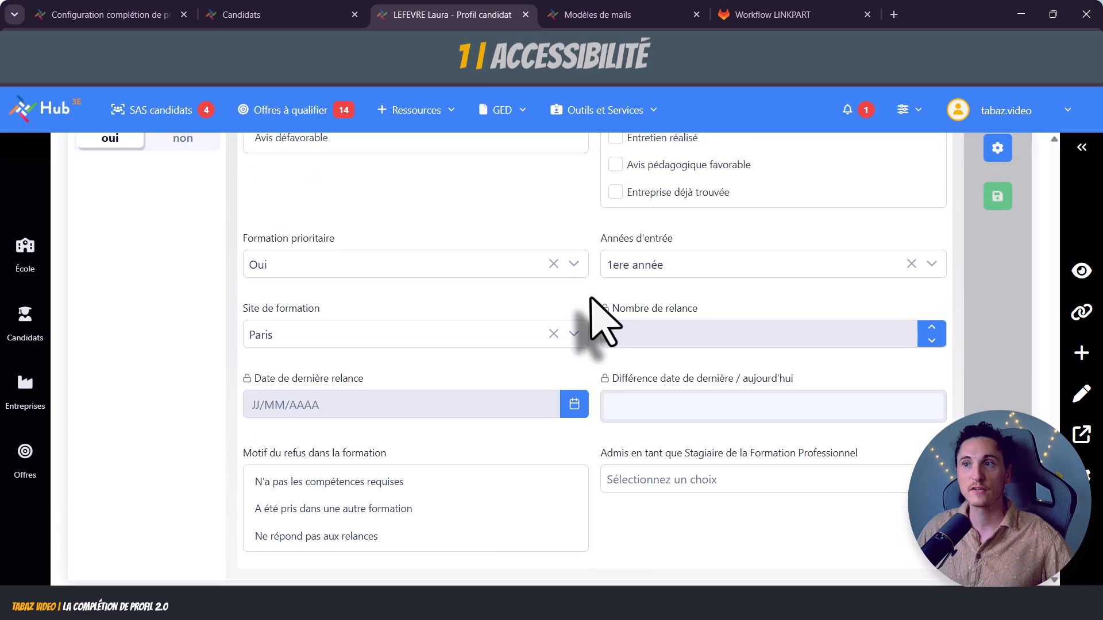
{"action": "scroll", "coordinate": [600, 316], "scroll_direction": "down", "scroll_amount": 3}
{"action": "scroll", "coordinate": [611, 342], "scroll_direction": "up", "scroll_amount": 15}
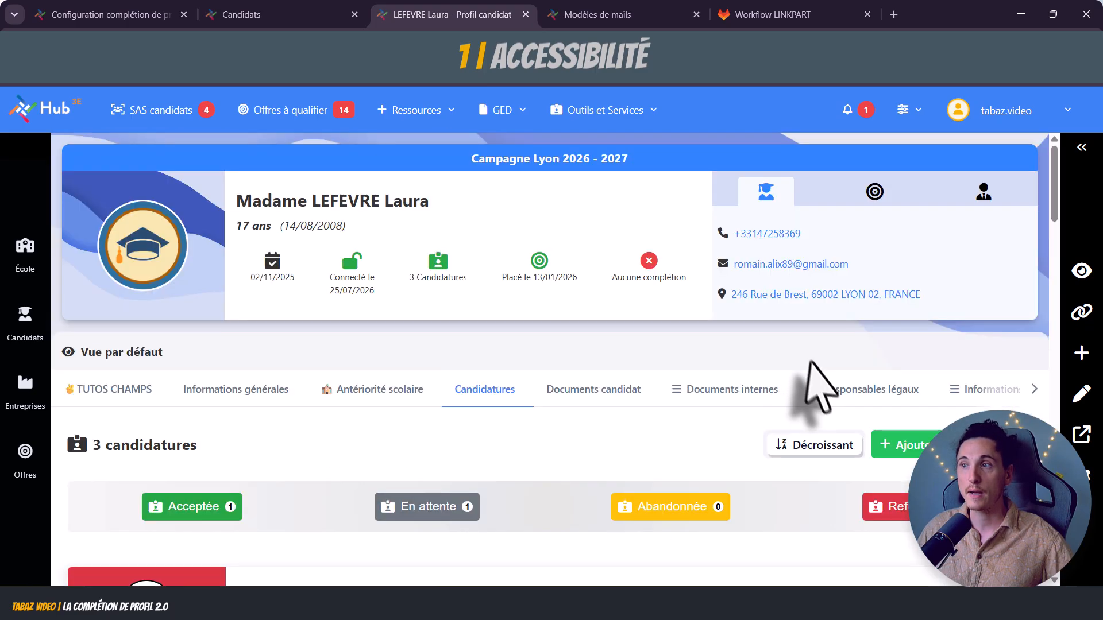
{"action": "scroll", "coordinate": [801, 402], "scroll_direction": "down", "scroll_amount": 2}
{"action": "left_click", "coordinate": [979, 301]}
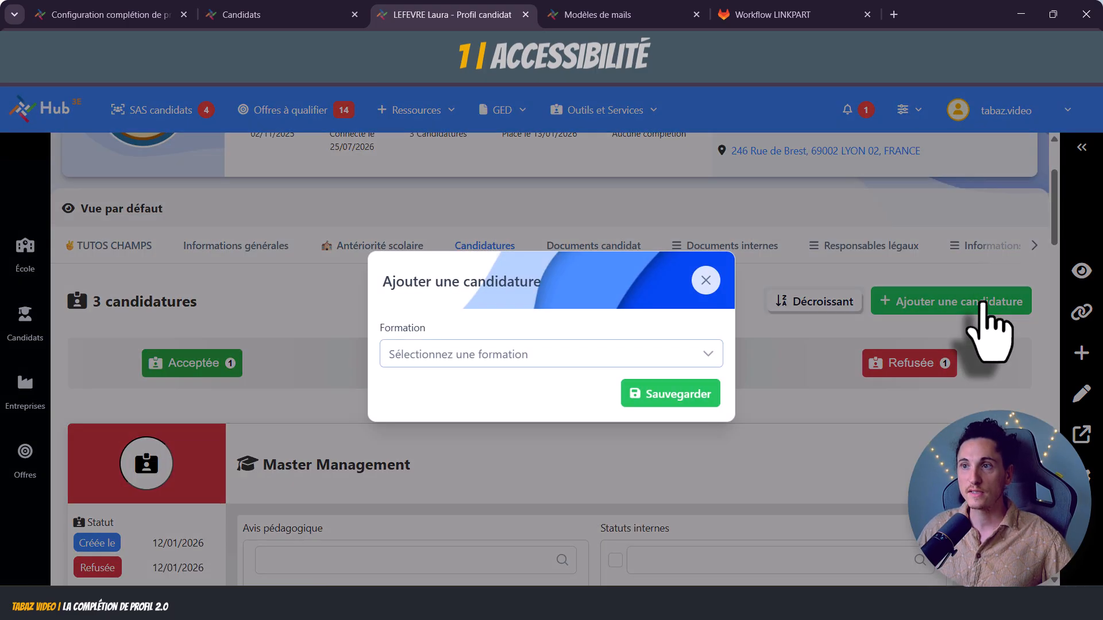
{"action": "left_click", "coordinate": [631, 354]}
{"action": "left_click", "coordinate": [563, 445]}
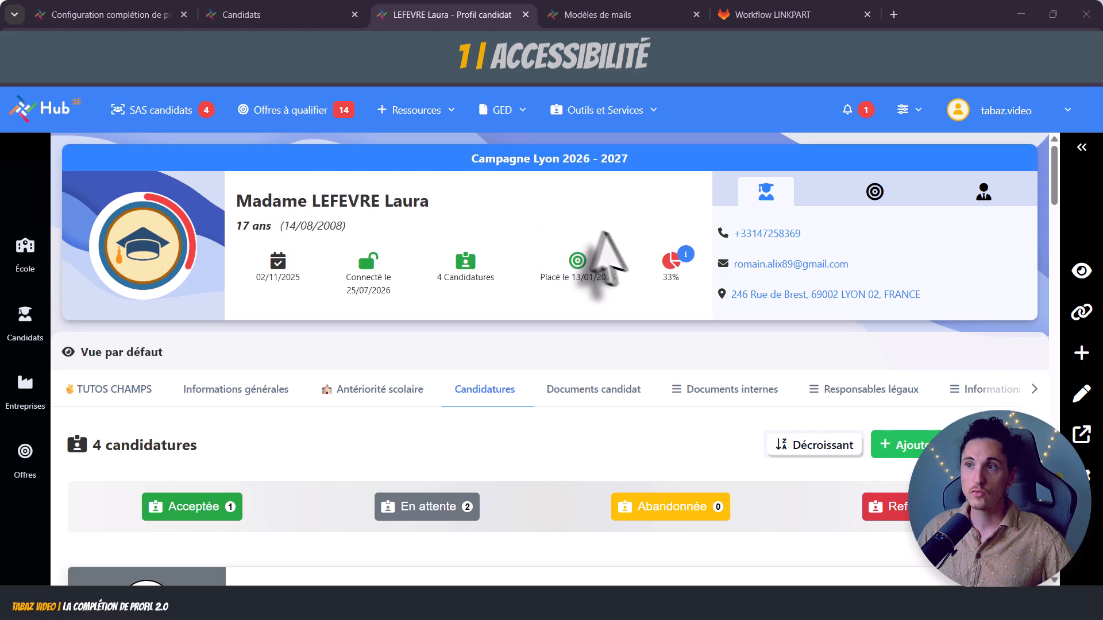
Examine the completion details on the candidate profile, and check the candidate-space home page in the other browser for a progress bar.
{"action": "left_click", "coordinate": [670, 265]}
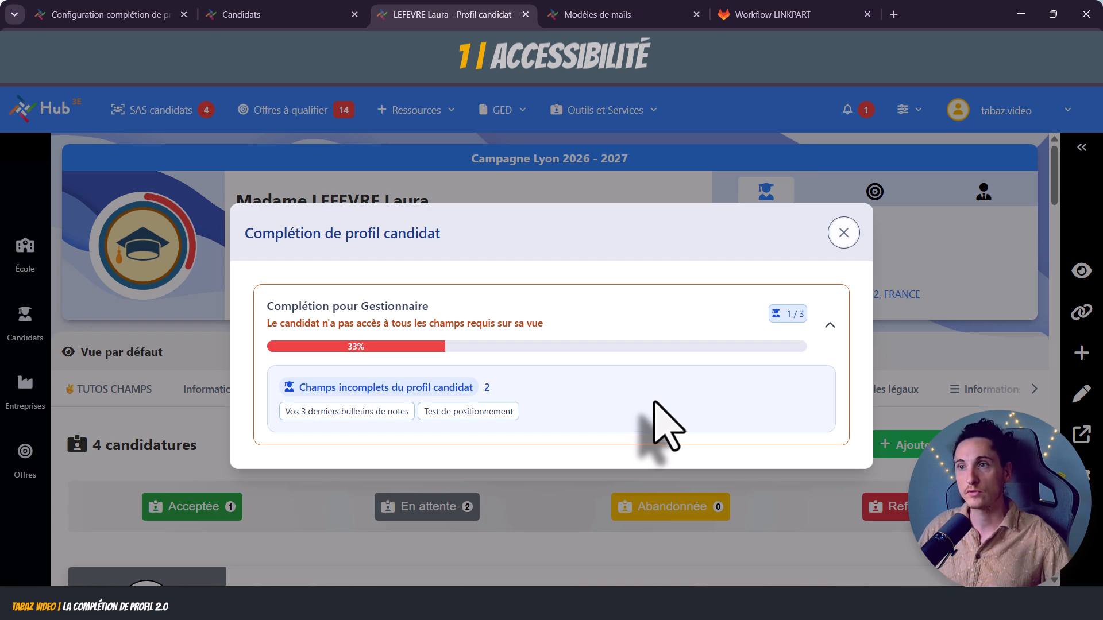
{"action": "left_click", "coordinate": [842, 234]}
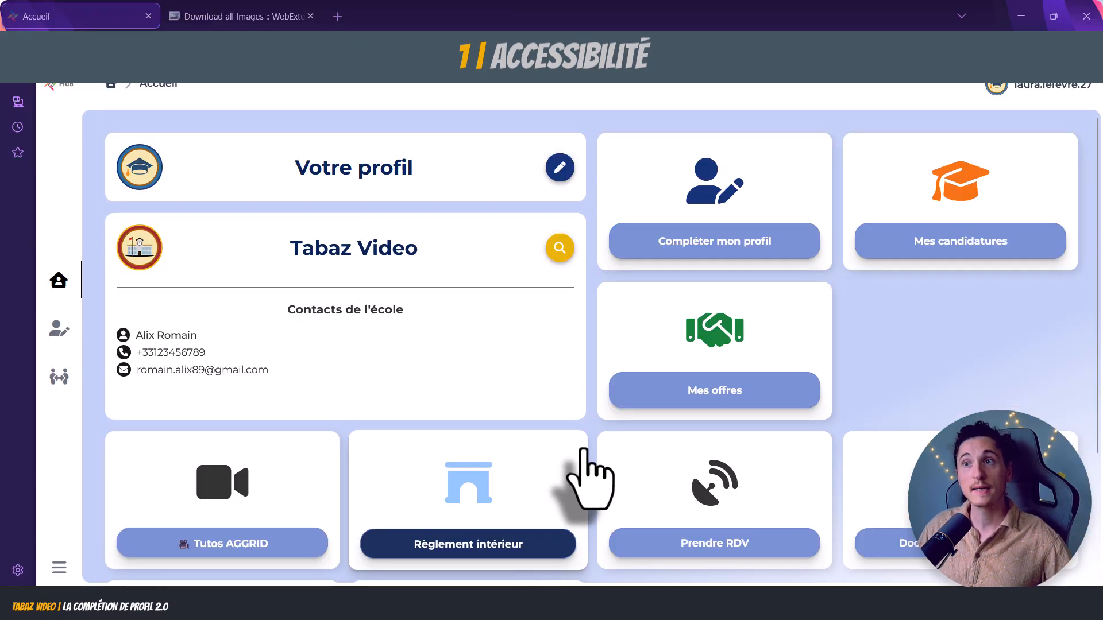
{"action": "scroll", "coordinate": [938, 352], "scroll_direction": "down", "scroll_amount": 3}
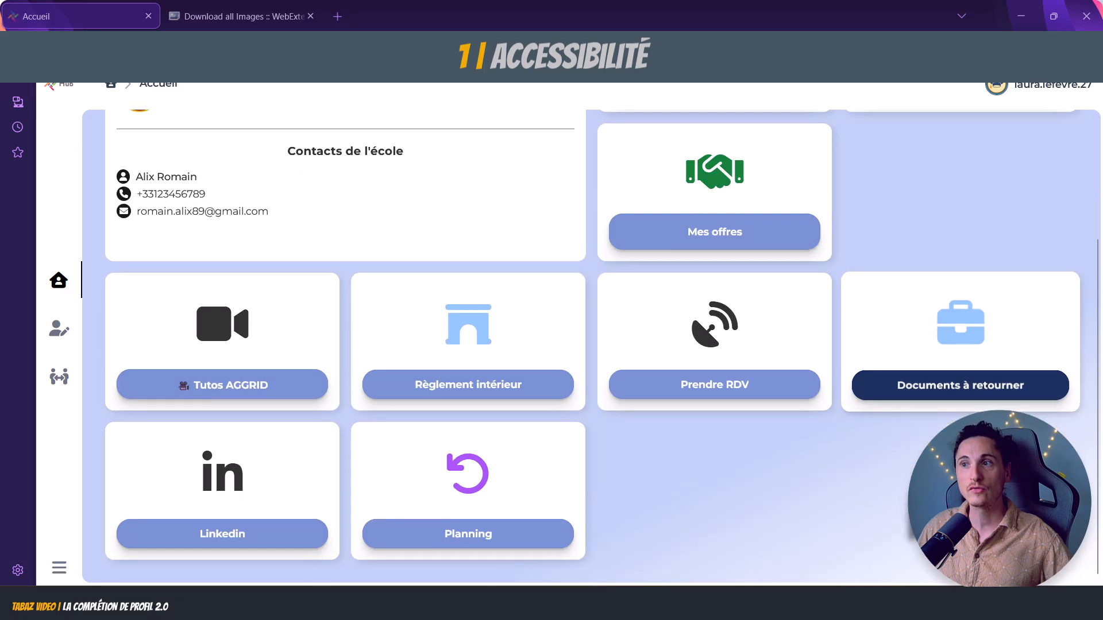
{"action": "scroll", "coordinate": [373, 545], "scroll_direction": "up", "scroll_amount": 3}
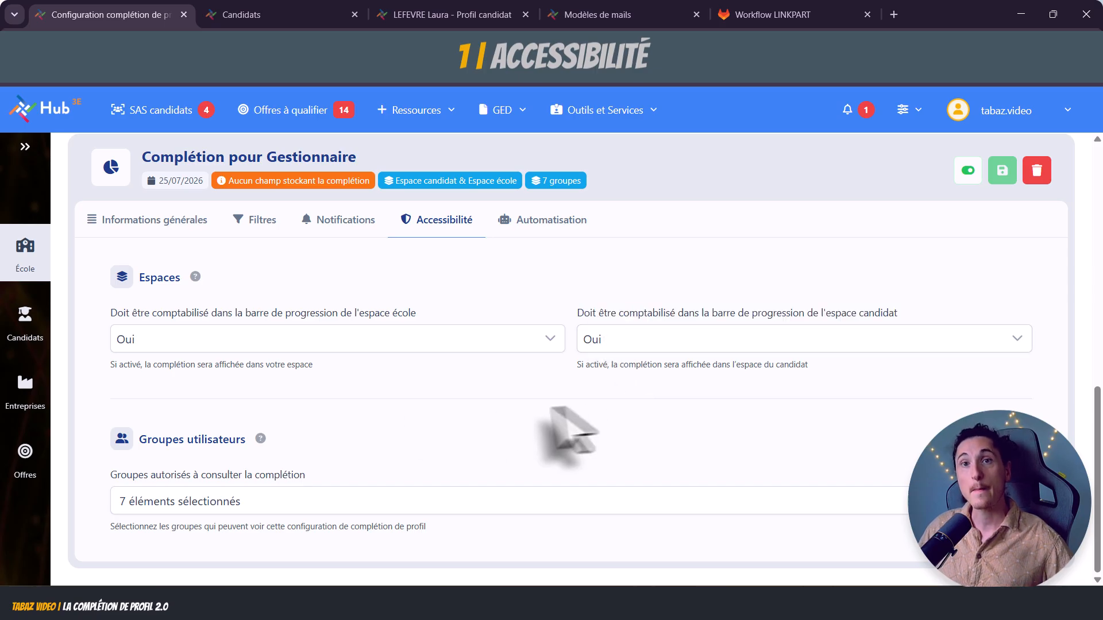
In the advanced Hub3E Candidat configuration, turn on the display of the candidate profile progress bar in the Personnalisation settings.
{"action": "left_click", "coordinate": [36, 259]}
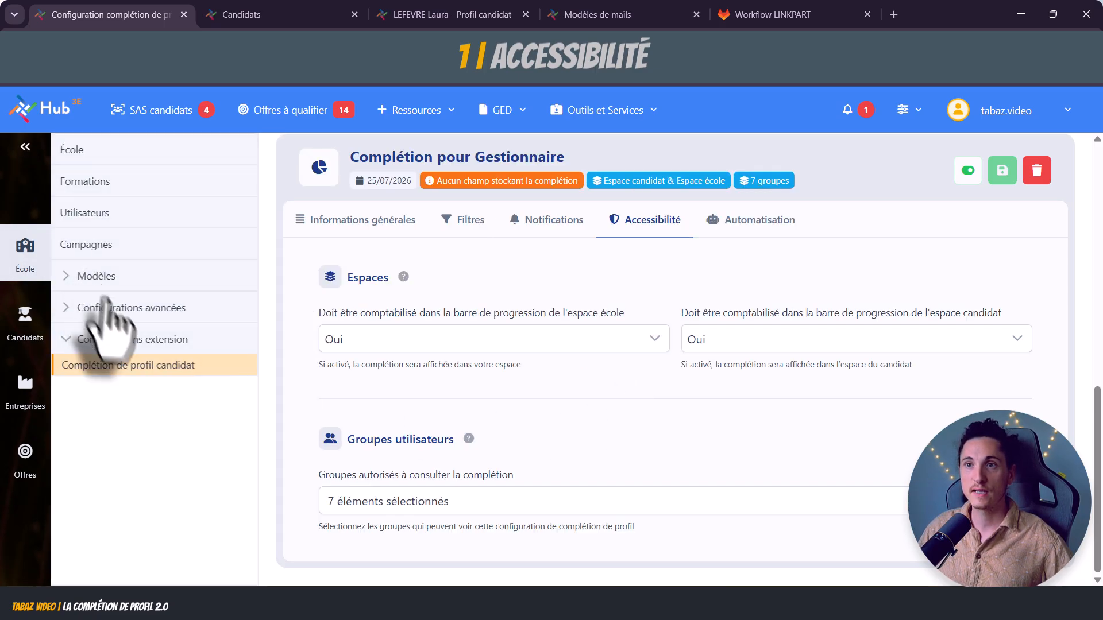
{"action": "left_click", "coordinate": [106, 312]}
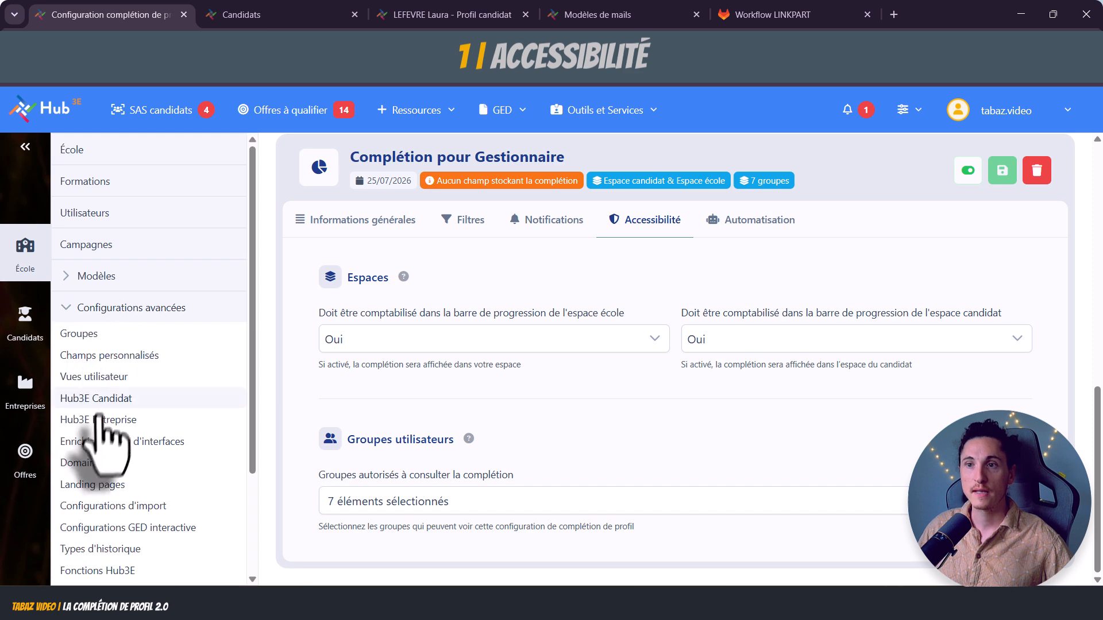
{"action": "left_click", "coordinate": [100, 402]}
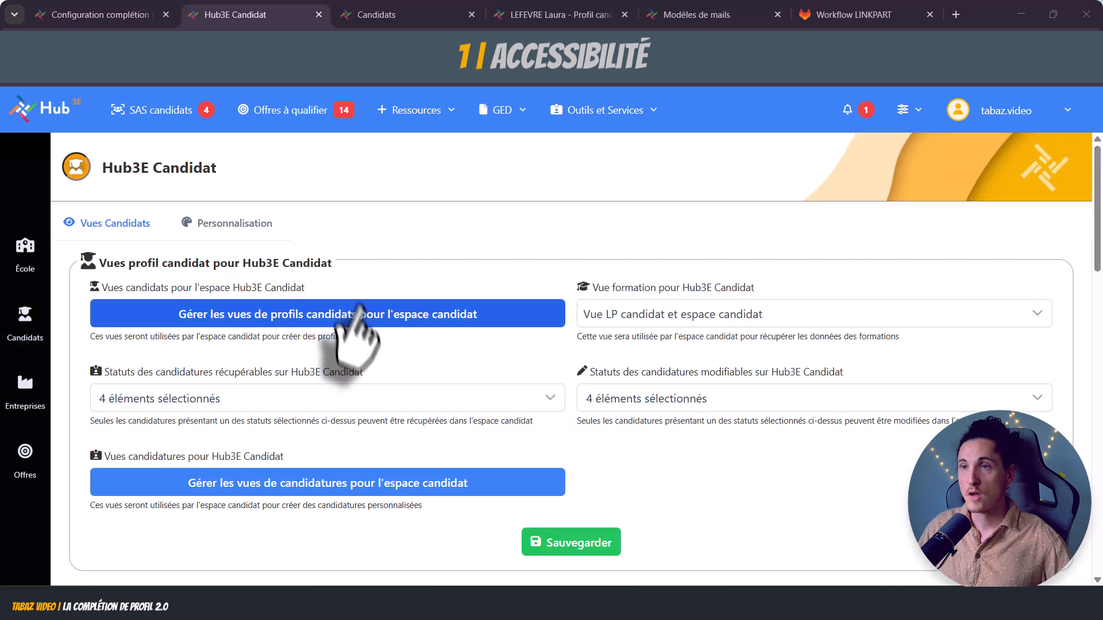
{"action": "left_click", "coordinate": [235, 225]}
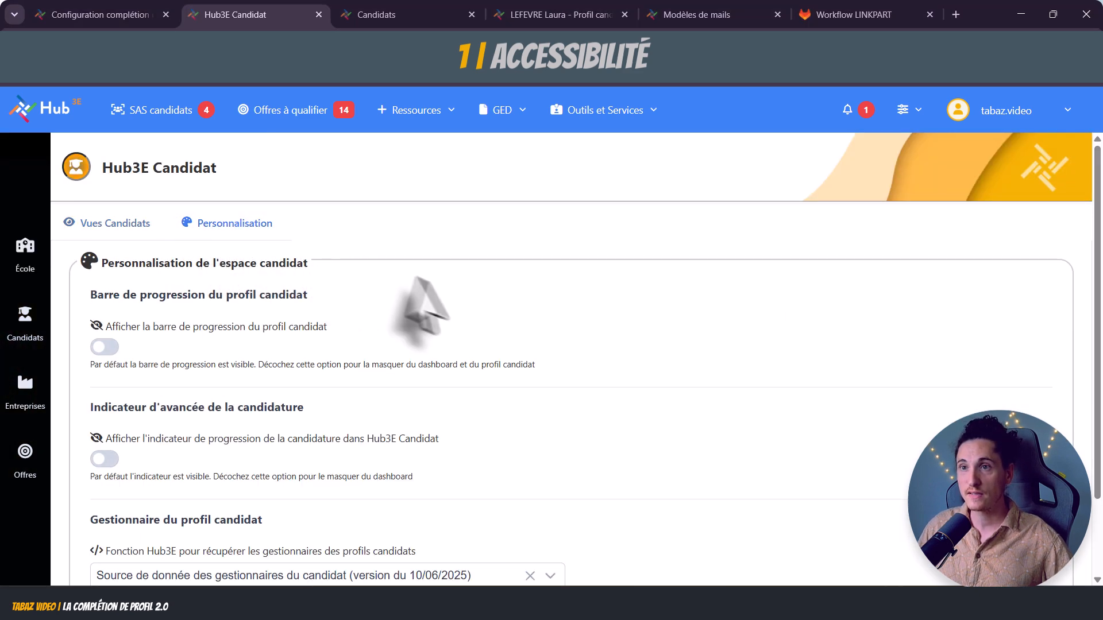
{"action": "scroll", "coordinate": [498, 345], "scroll_direction": "down", "scroll_amount": 1}
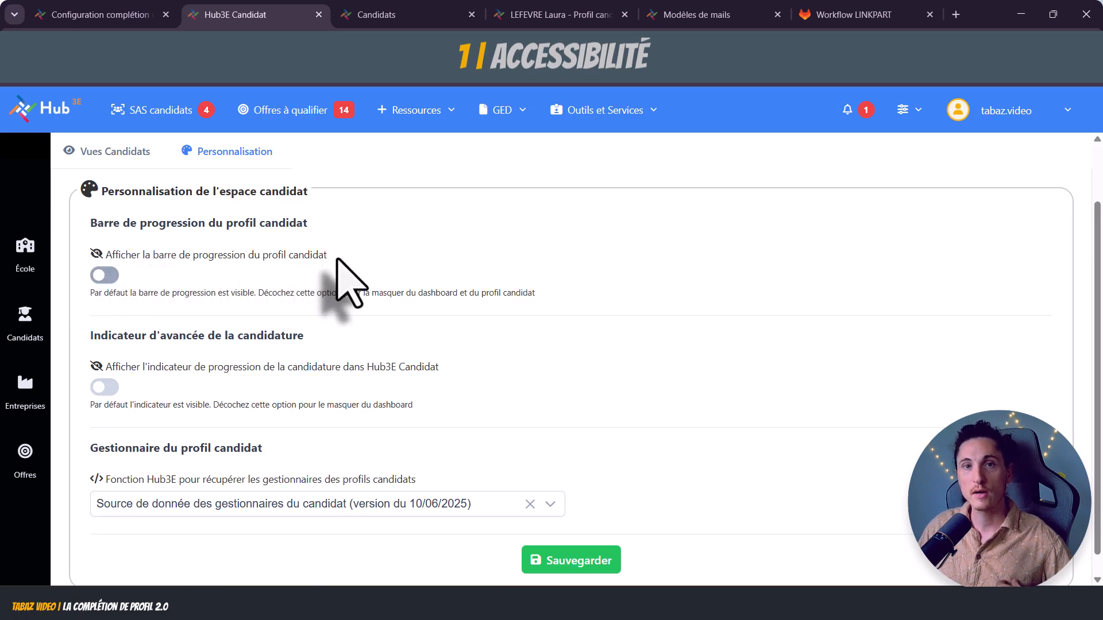
{"action": "left_click", "coordinate": [107, 275]}
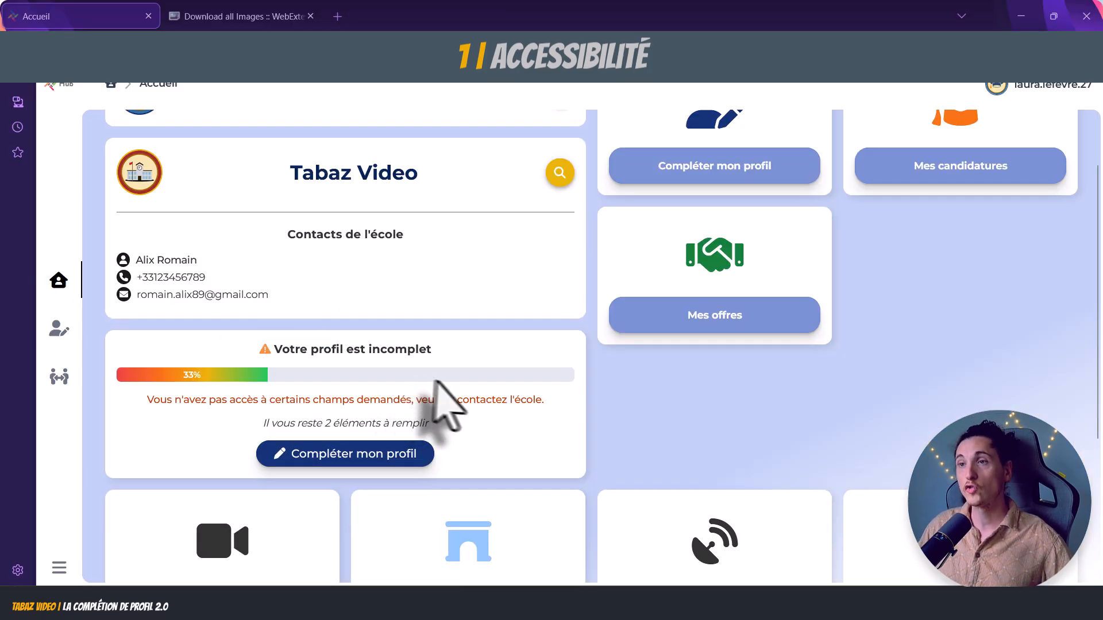
On the candidate-space home page, examine the incomplete-profile card and highlight its message about inaccessible fields.
{"action": "scroll", "coordinate": [454, 402], "scroll_direction": "up", "scroll_amount": 2}
{"action": "scroll", "coordinate": [482, 494], "scroll_direction": "down", "scroll_amount": 3}
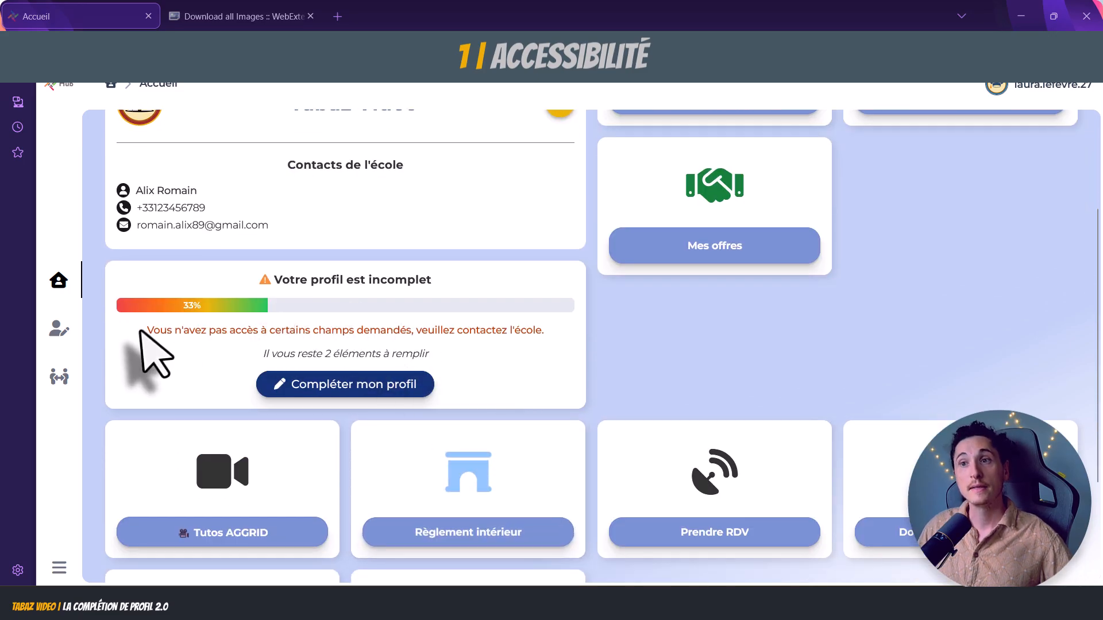
{"action": "left_click_drag", "start_coordinate": [145, 331], "coordinate": [295, 332]}
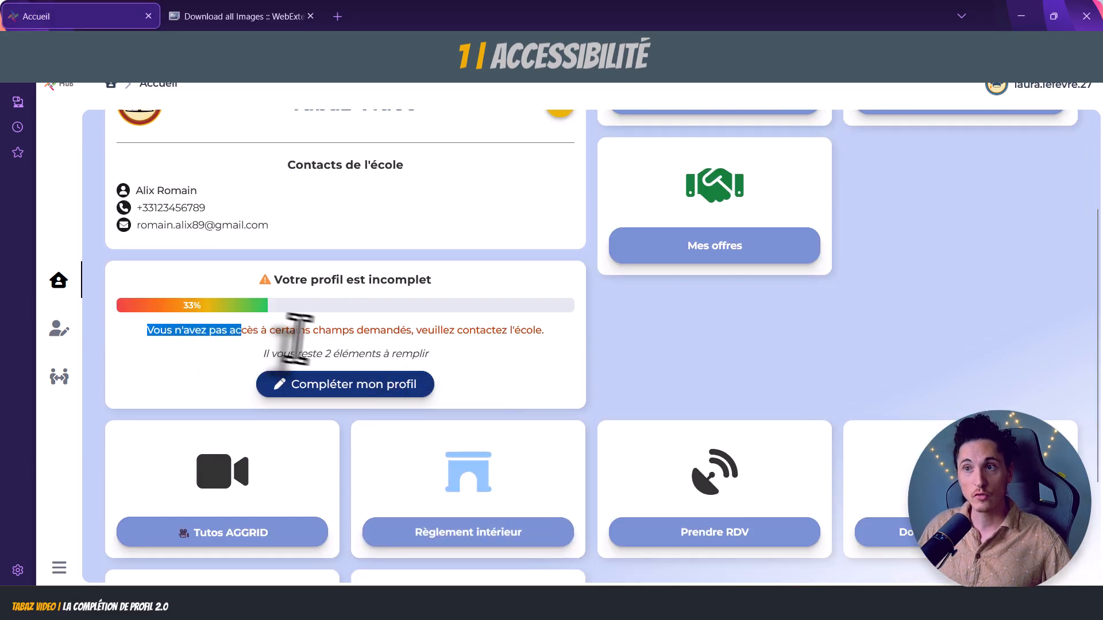
{"action": "left_click", "coordinate": [298, 336]}
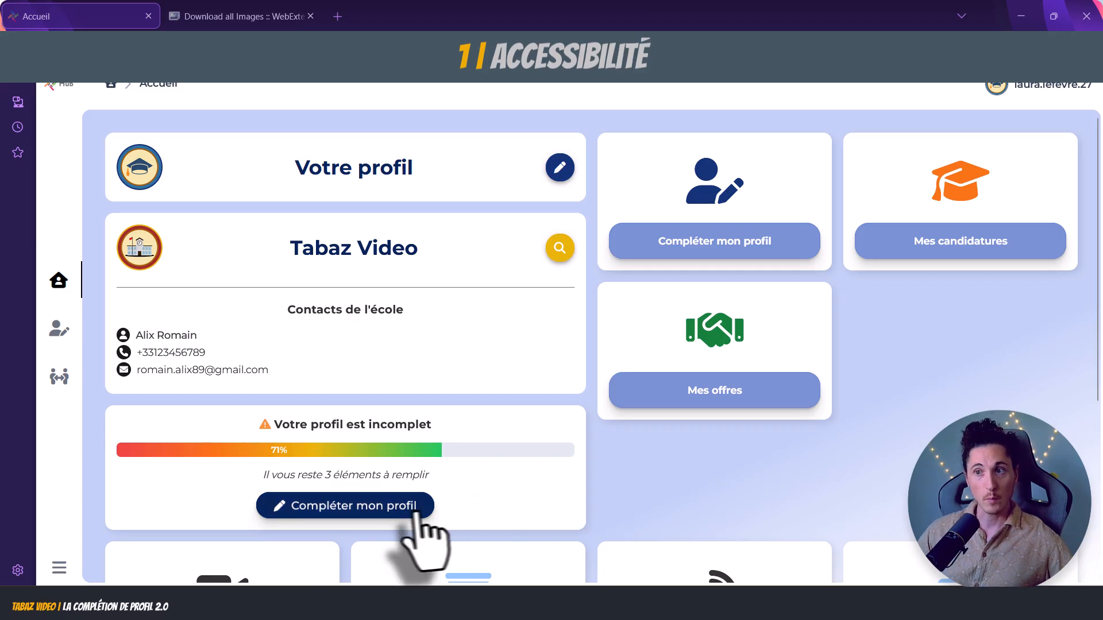
Go to the TUTOS CHAMPS section of the candidate's own profile and select Site Web and JPO for the multiple-choice "Comment nous as-tu connus ?".
{"action": "left_click", "coordinate": [391, 509]}
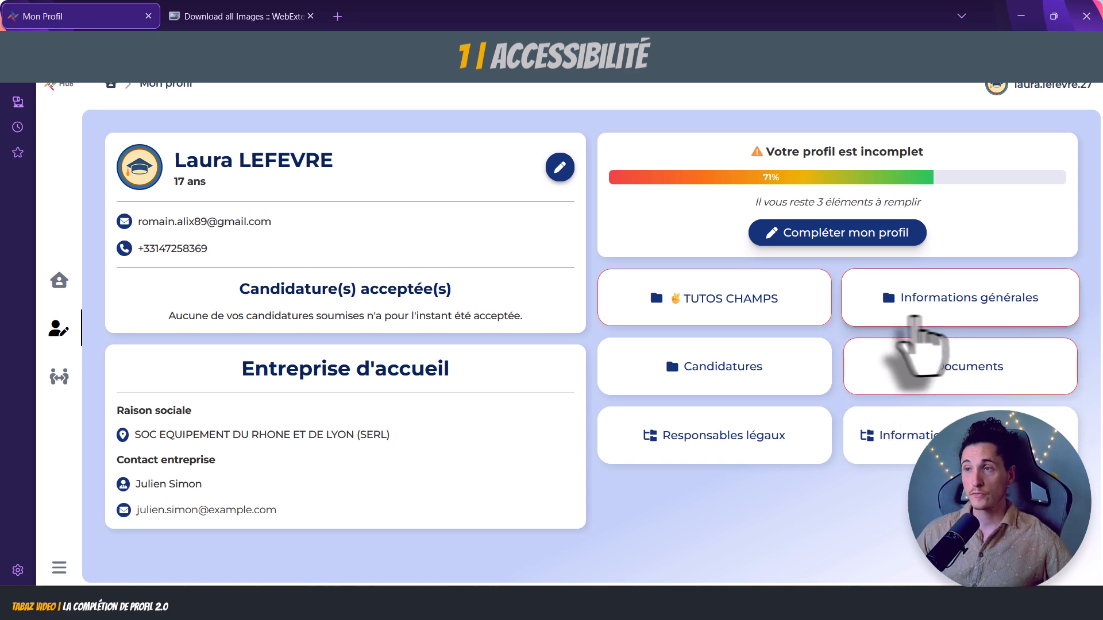
{"action": "left_click", "coordinate": [735, 312]}
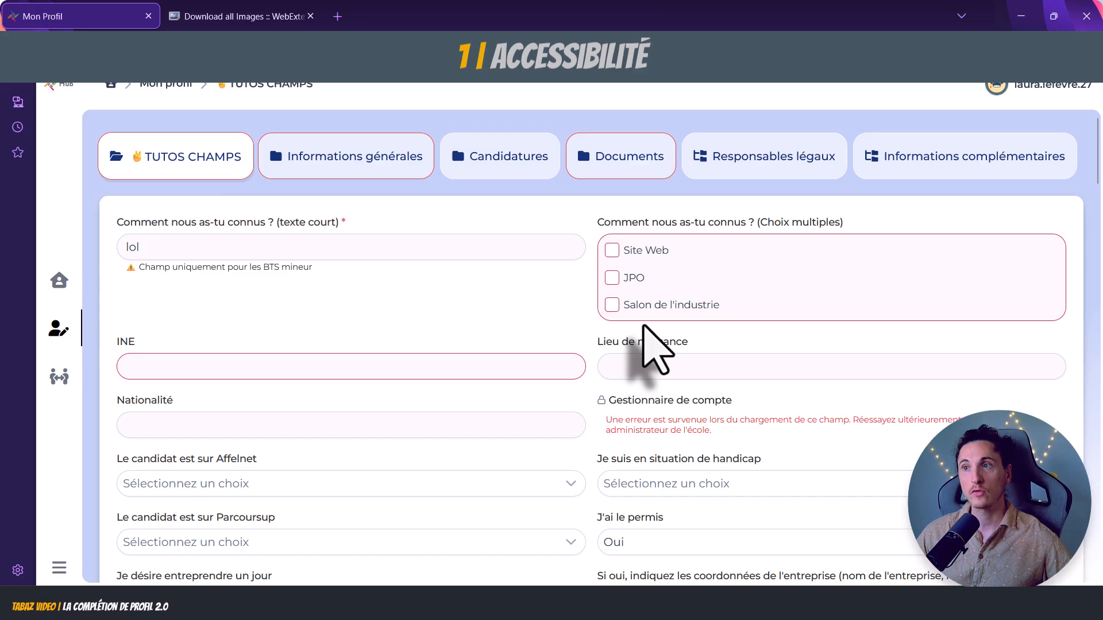
{"action": "left_click", "coordinate": [610, 253]}
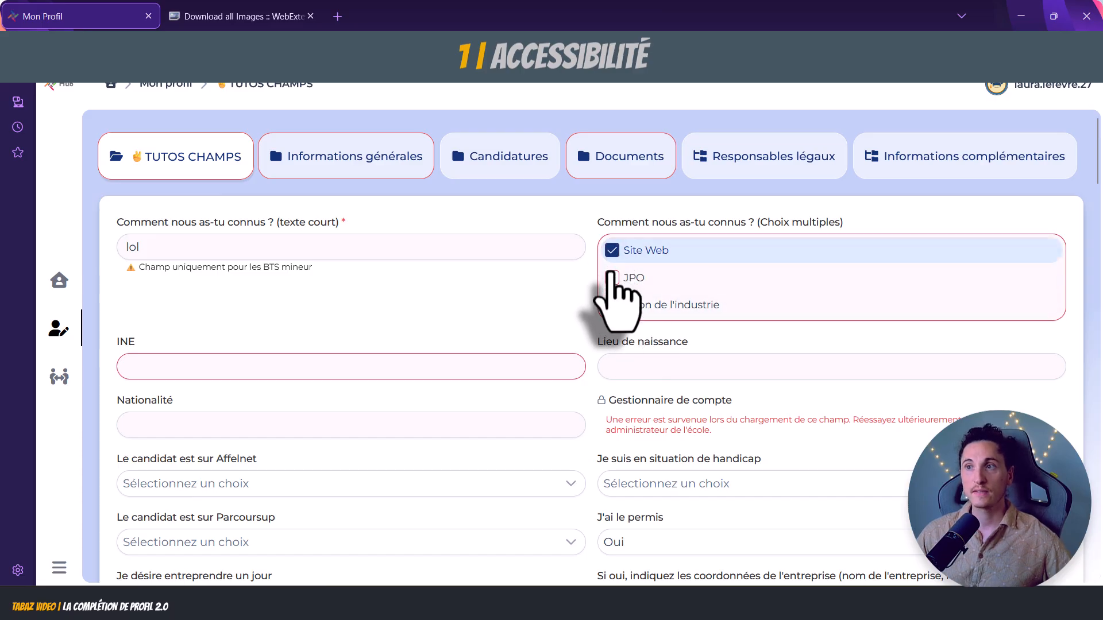
{"action": "left_click", "coordinate": [610, 280]}
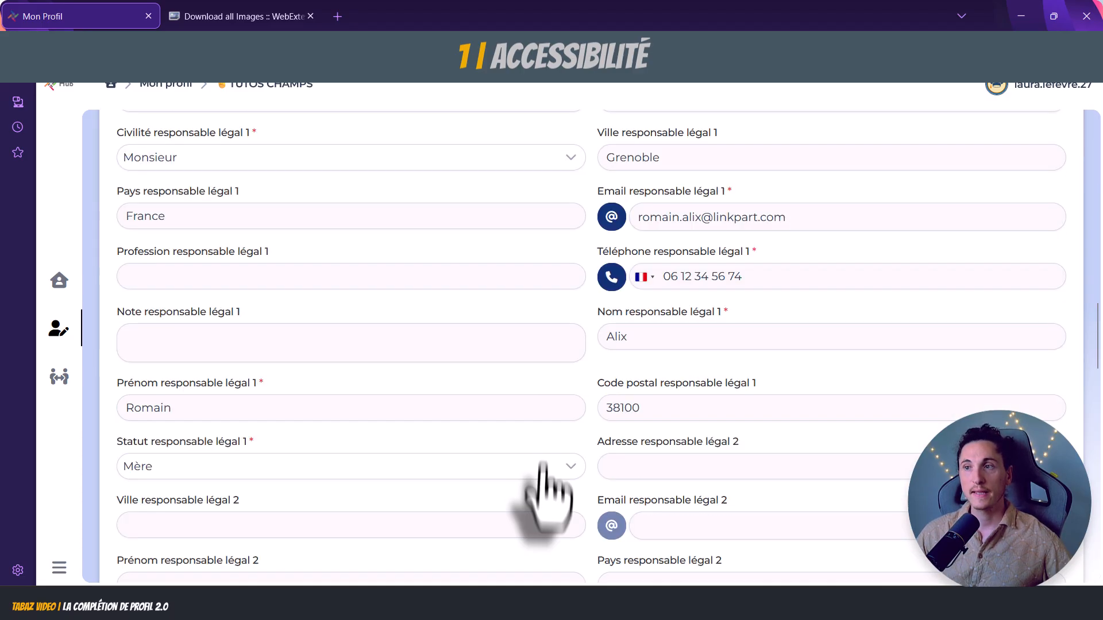
{"action": "scroll", "coordinate": [548, 494], "scroll_direction": "down", "scroll_amount": 15}
{"action": "left_click", "coordinate": [580, 548]}
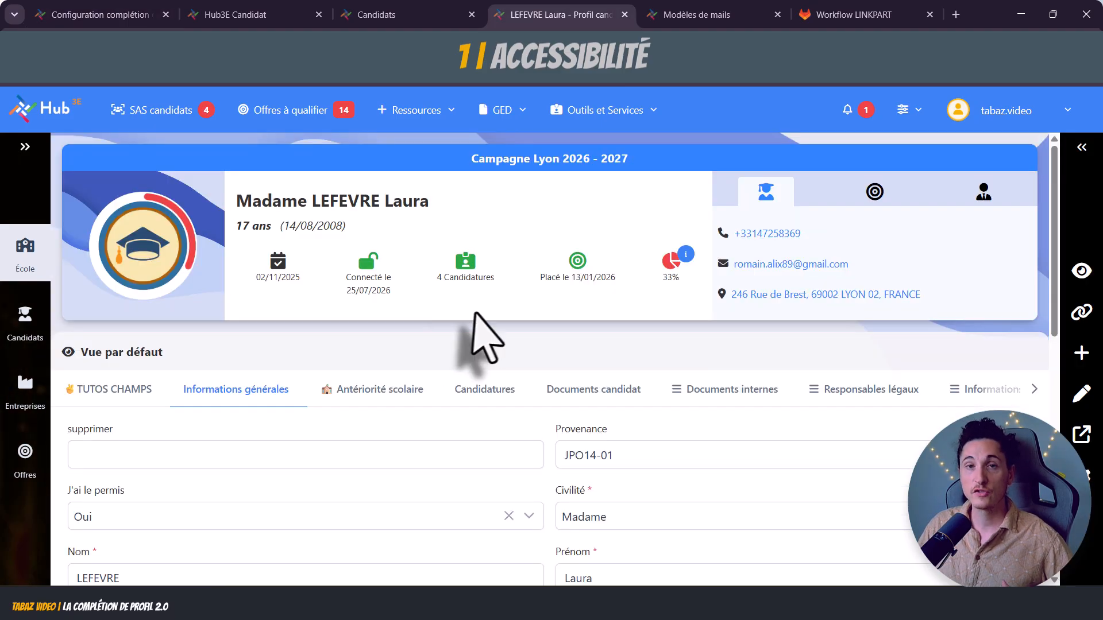
Back on the school-side candidate profile, check the completion details and the list of incomplete fields.
{"action": "left_click", "coordinate": [671, 275]}
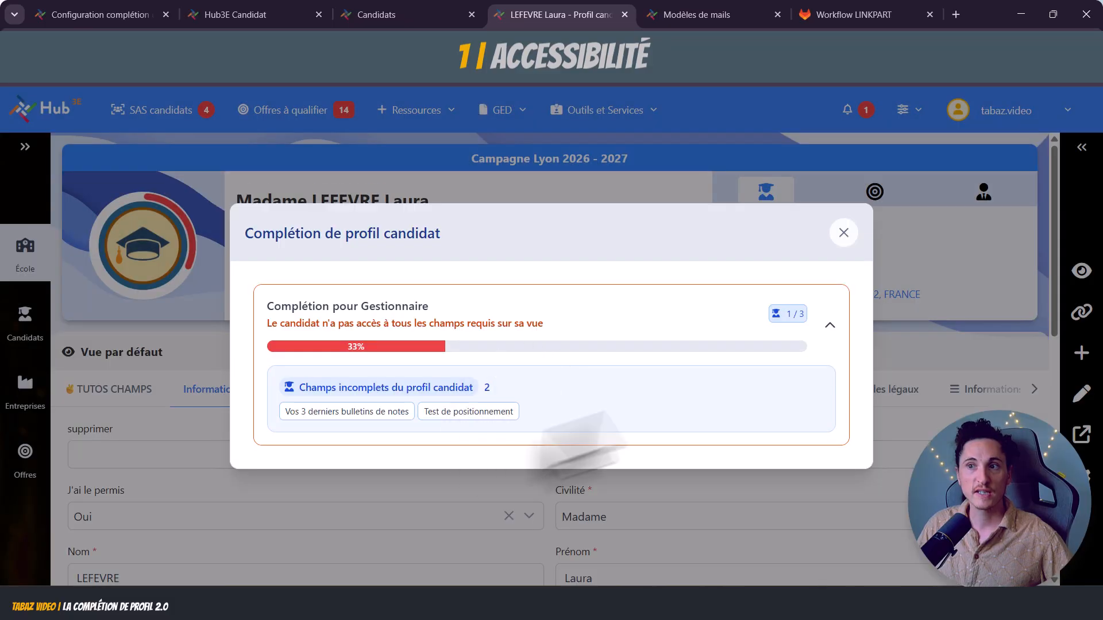
{"action": "left_click", "coordinate": [844, 233]}
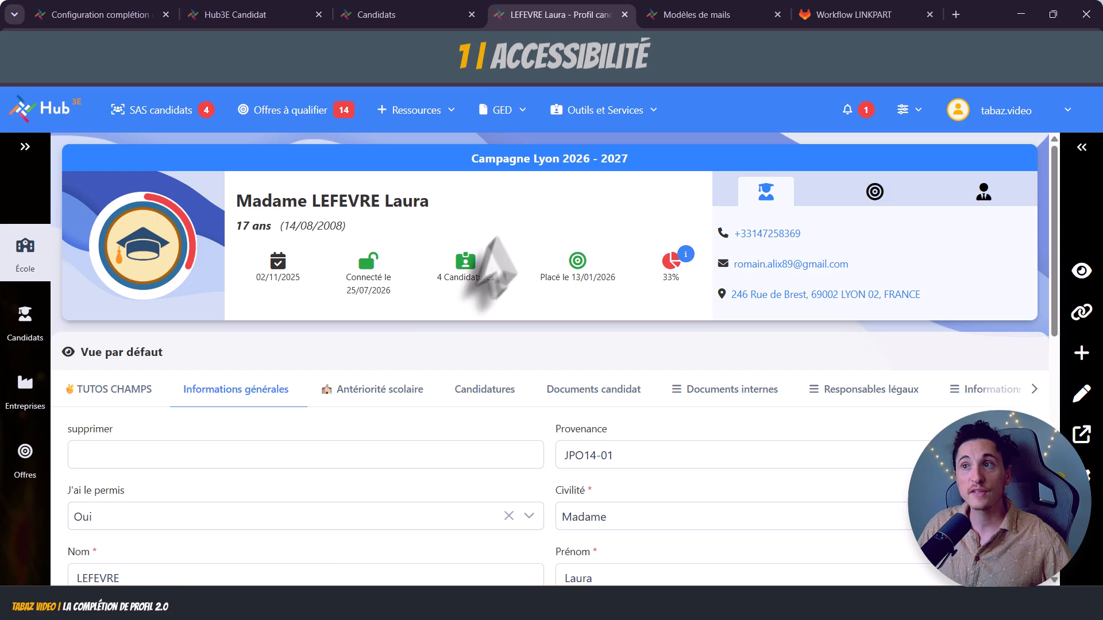
{"action": "left_click", "coordinate": [419, 22]}
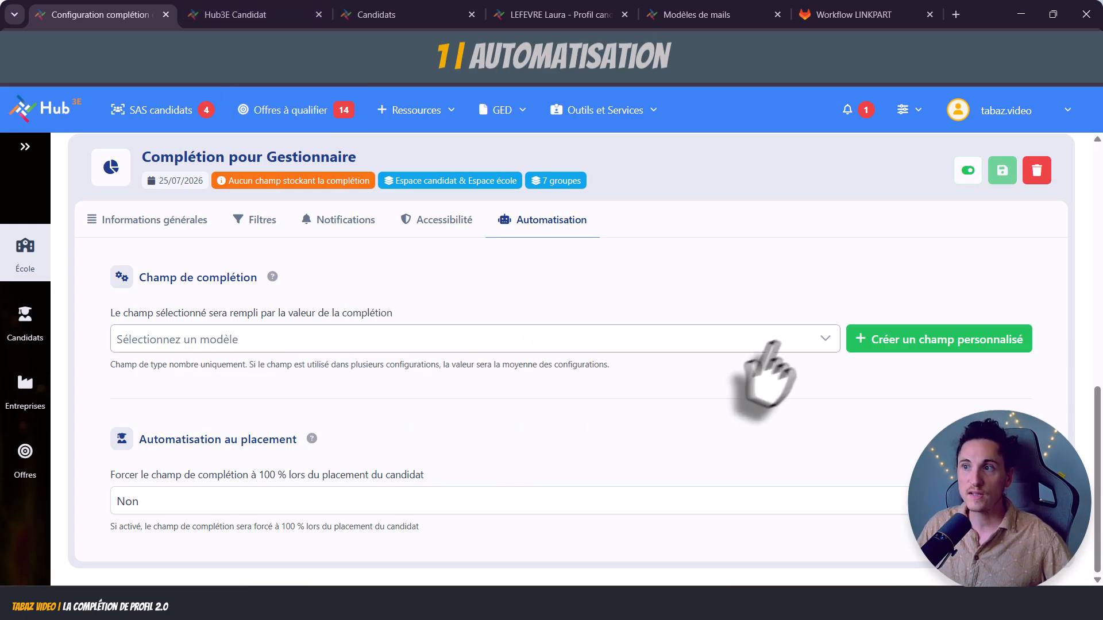
In the Champ de complétion automation settings, start a custom field of type Nombre titled "Complétion profil" and check its options.
{"action": "left_click", "coordinate": [796, 340]}
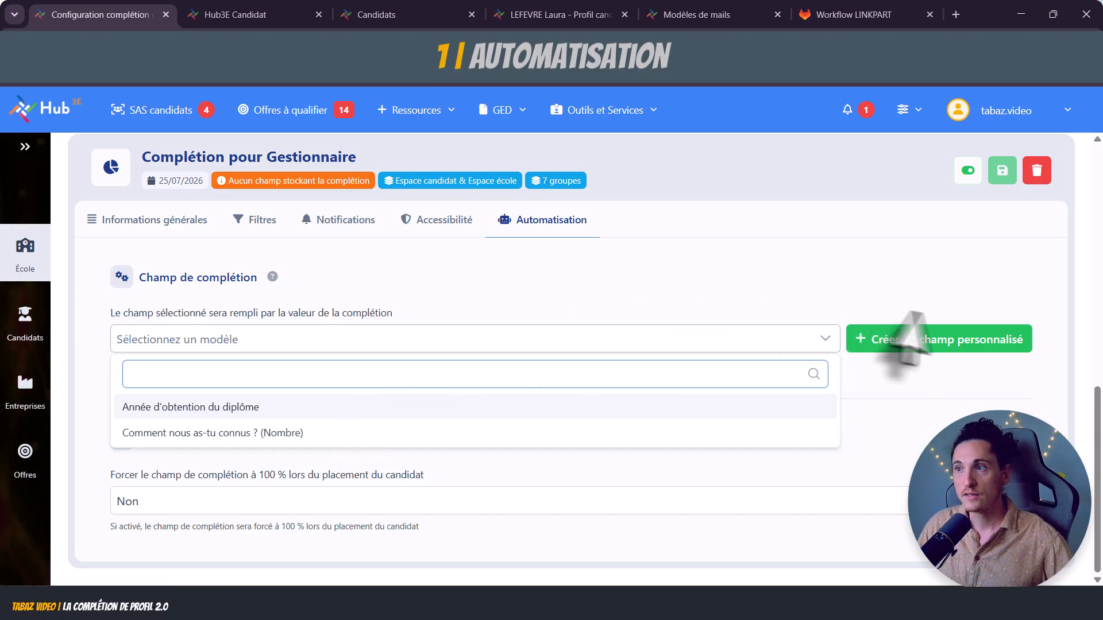
{"action": "left_click", "coordinate": [947, 354]}
{"action": "type", "text": "Complétion Profil"}
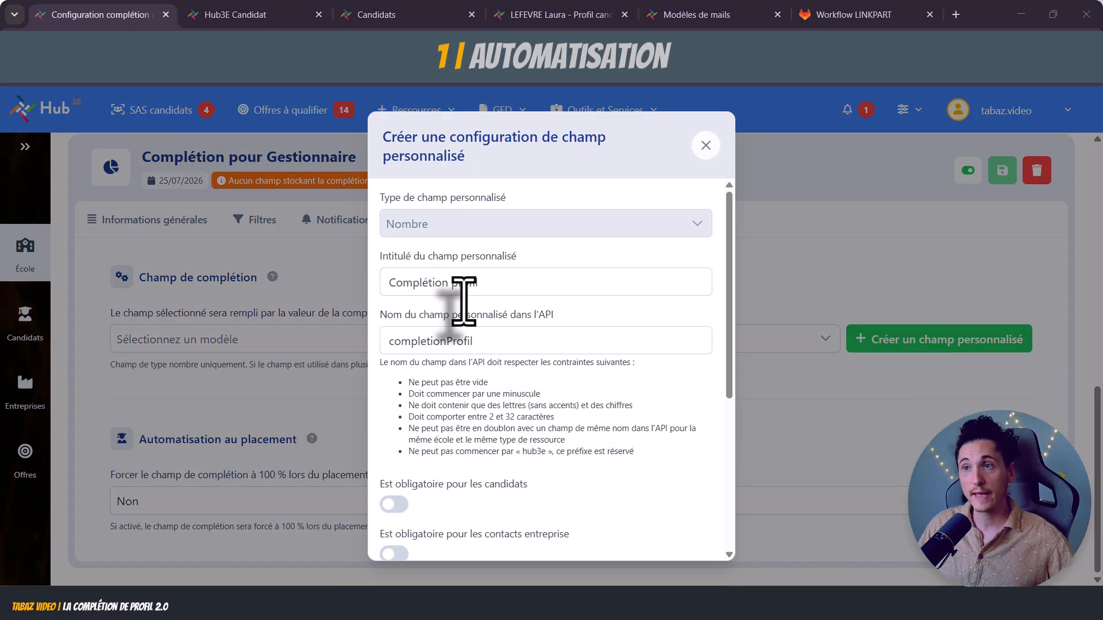
{"action": "left_click", "coordinate": [482, 290]}
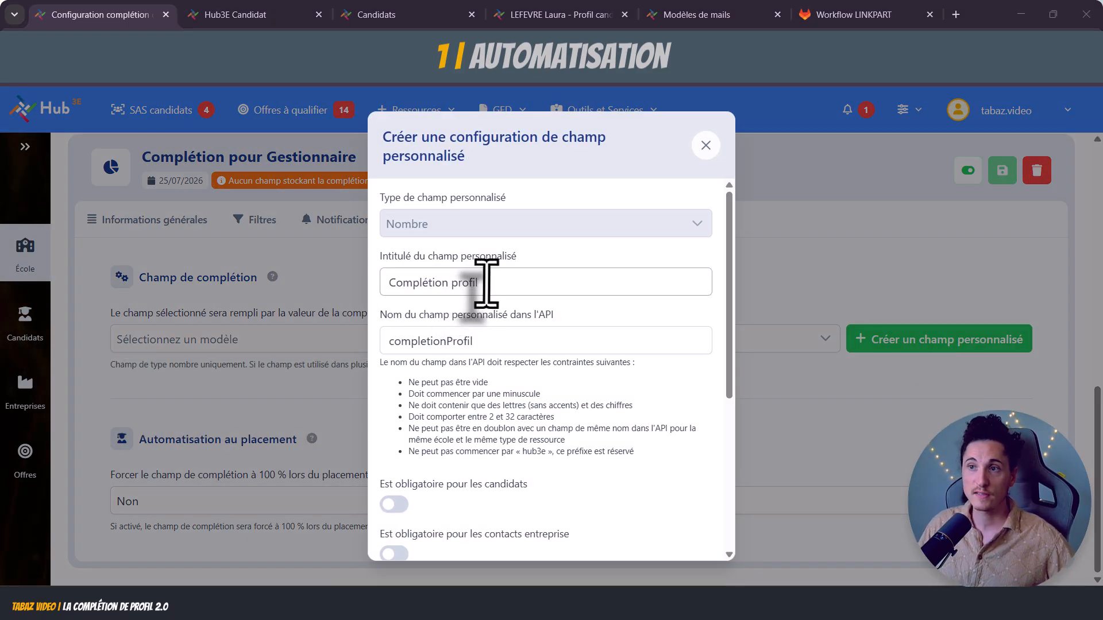
{"action": "left_click", "coordinate": [436, 281]}
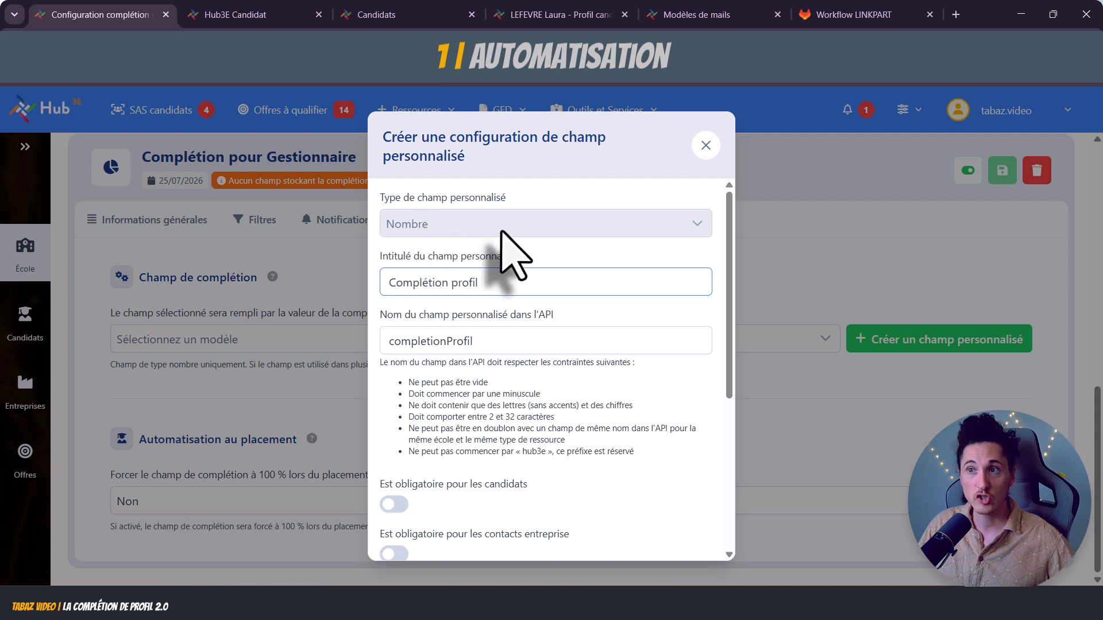
{"action": "scroll", "coordinate": [525, 293], "scroll_direction": "down", "scroll_amount": 4}
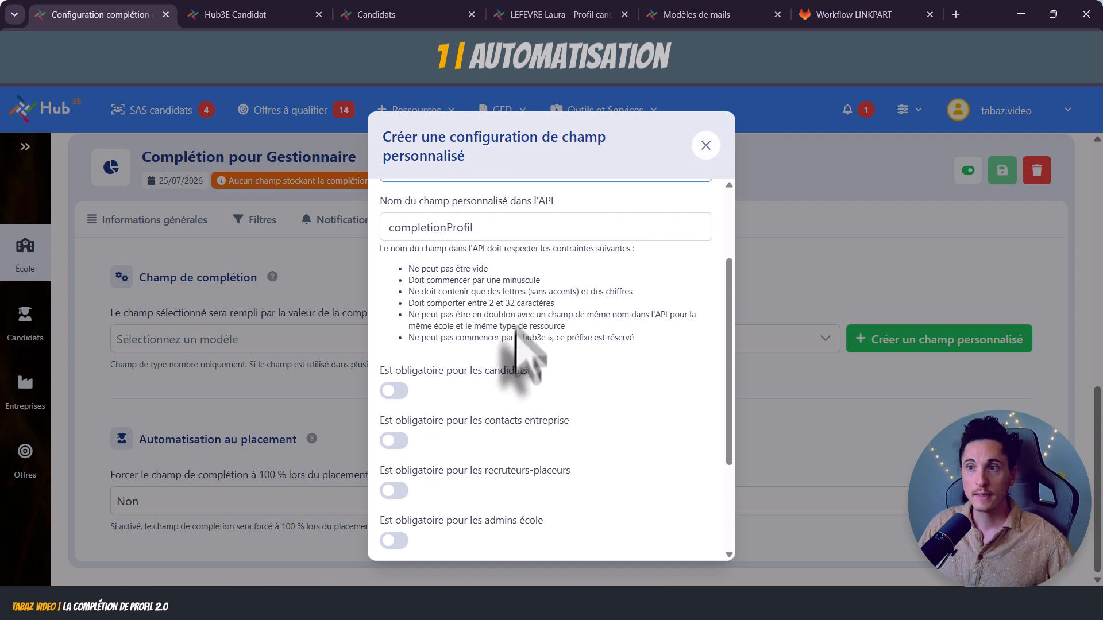
{"action": "scroll", "coordinate": [519, 368], "scroll_direction": "down", "scroll_amount": 3}
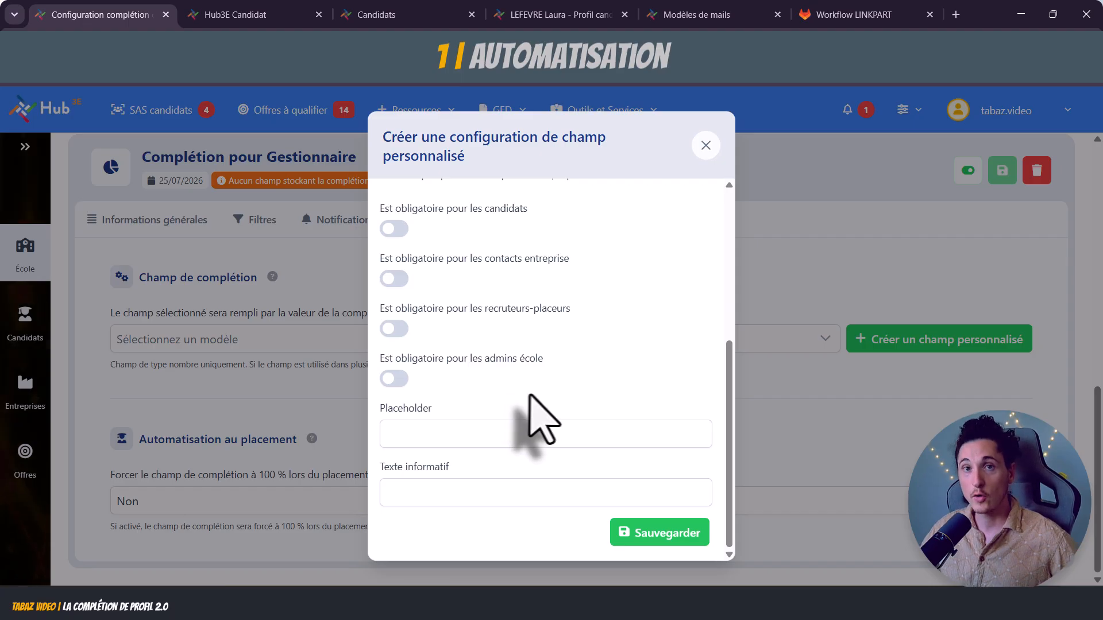
Give the custom field the informative text "⚠ Ne pas remplir champs automatique" and save the field configuration.
{"action": "left_click", "coordinate": [467, 492]}
{"action": "type", "text": "⚠ Ne pas remplir champ automatique"}
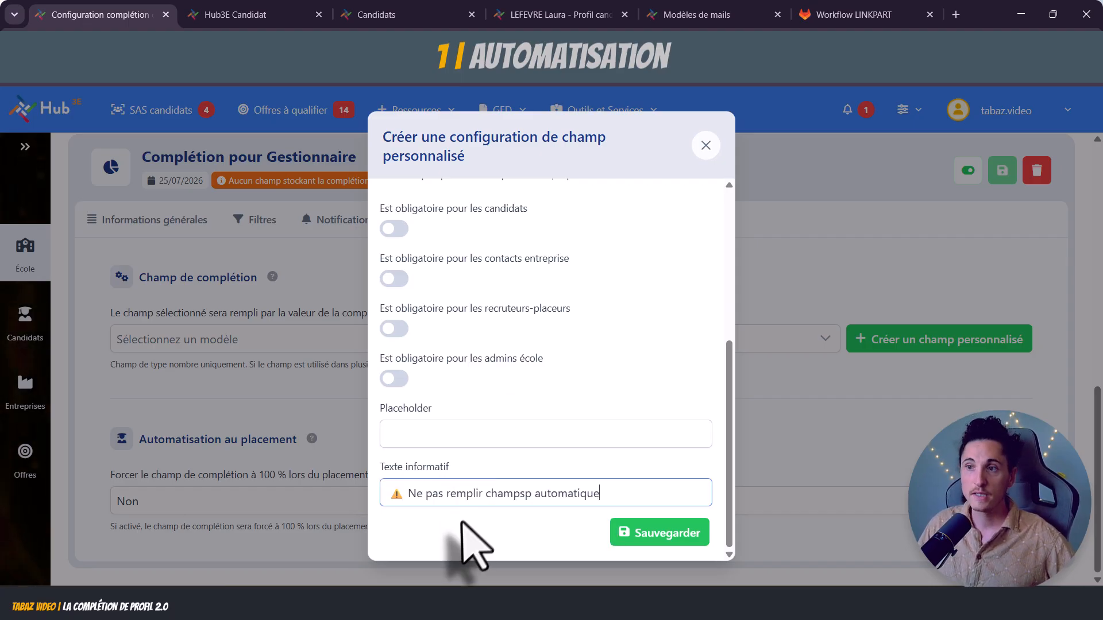
{"action": "left_click", "coordinate": [520, 494]}
{"action": "type", "text": "s"}
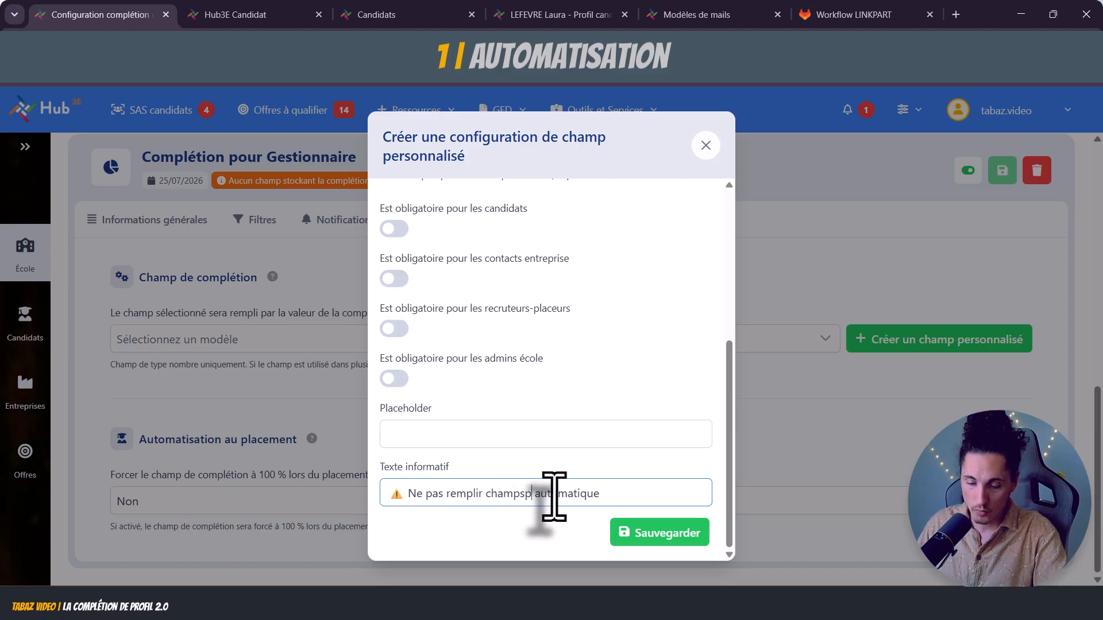
{"action": "left_click", "coordinate": [660, 534]}
Select "Complétion profil" as the field that stores the completion value.
{"action": "left_click", "coordinate": [678, 344]}
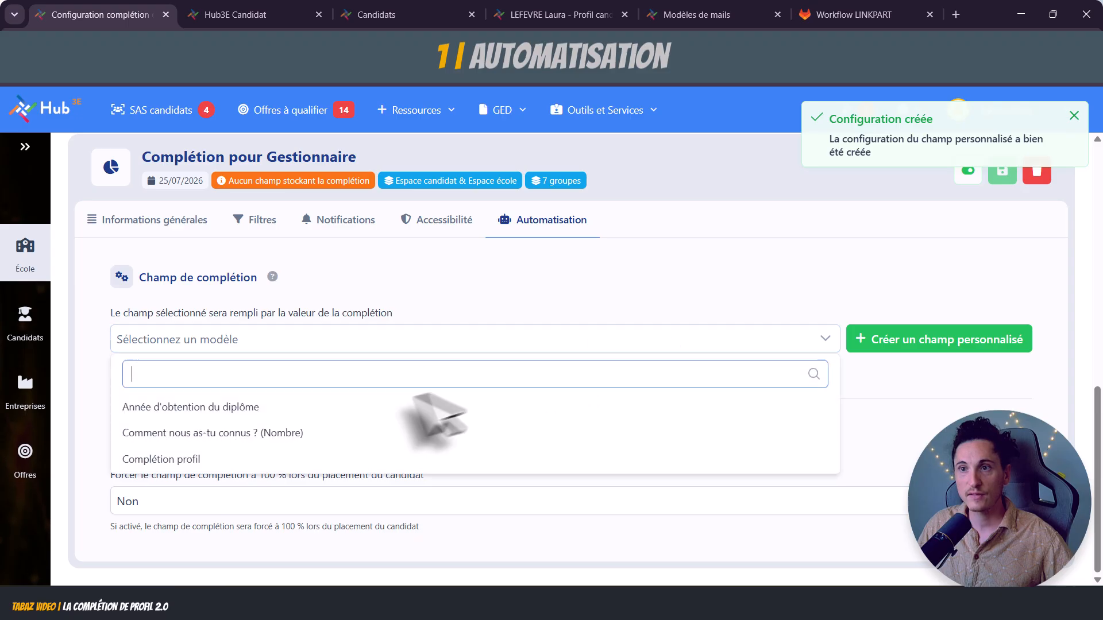
{"action": "left_click", "coordinate": [169, 459]}
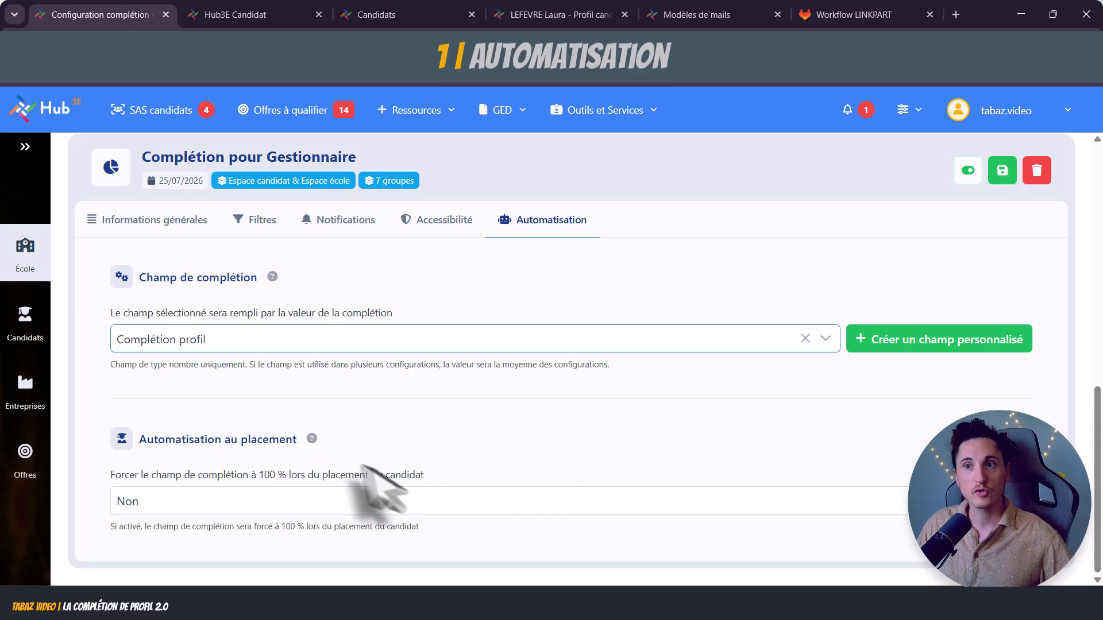
Review the tips for forcing completion to 100 % at candidate placement, and save the "Complétion pour Gestionnaire" configuration.
{"action": "left_click", "coordinate": [310, 439]}
{"action": "scroll", "coordinate": [463, 413], "scroll_direction": "down", "scroll_amount": 2}
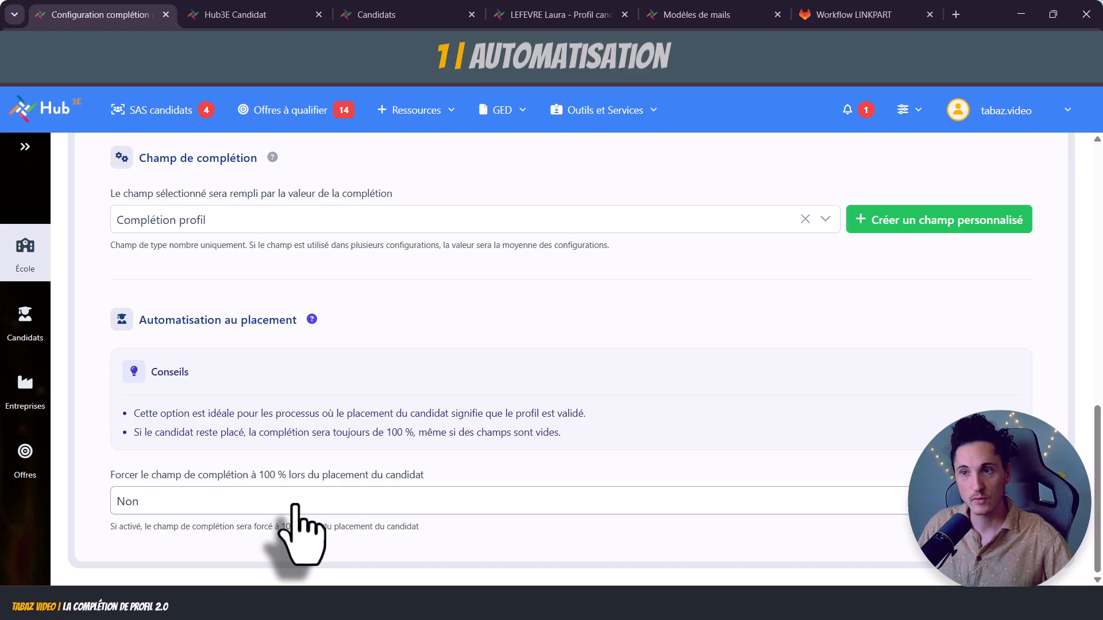
{"action": "left_click_drag", "start_coordinate": [290, 478], "coordinate": [441, 476]}
{"action": "left_click", "coordinate": [443, 477]}
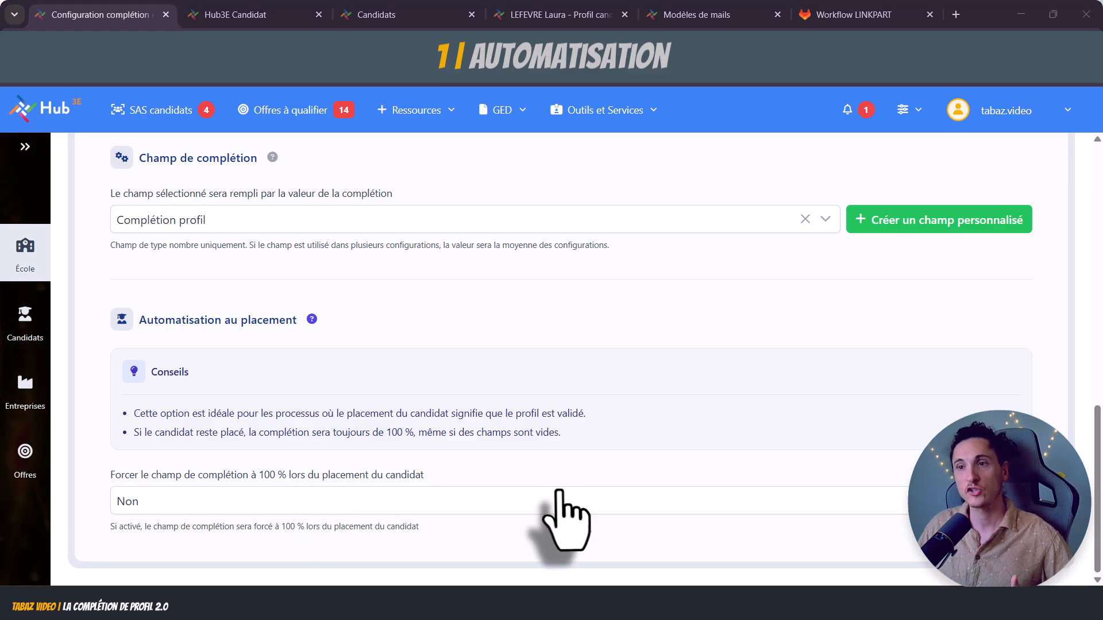
{"action": "scroll", "coordinate": [689, 506], "scroll_direction": "up", "scroll_amount": 3}
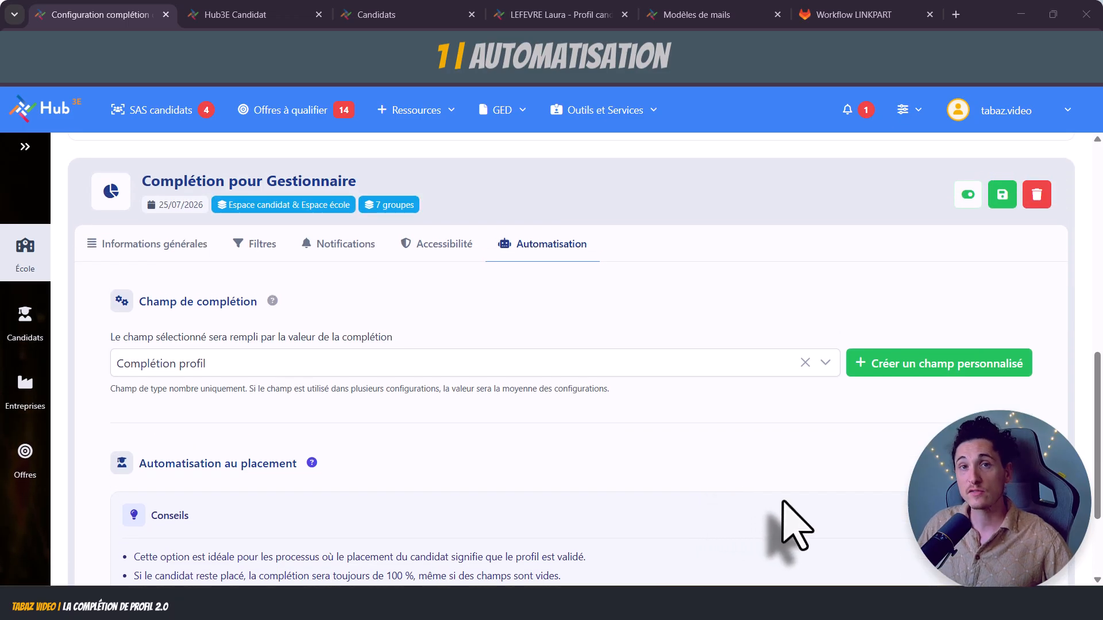
{"action": "left_click", "coordinate": [1002, 195]}
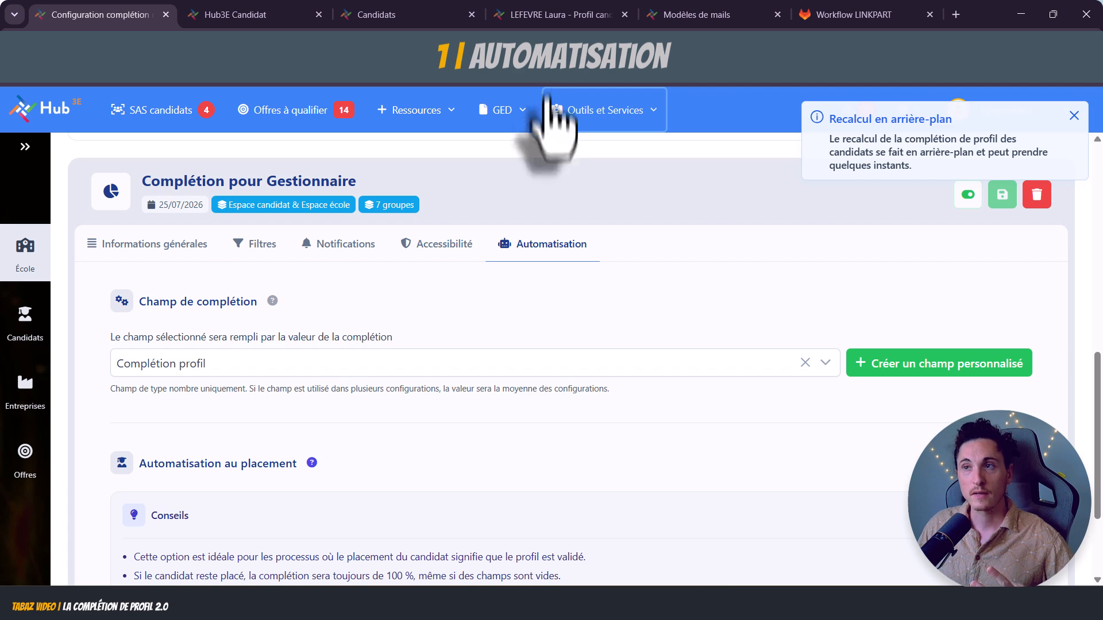
Check the "Complétion profil" field and its informative text on the candidate profile, along with the visible fields of the "Informations générales" view configuration.
{"action": "left_click", "coordinate": [550, 16]}
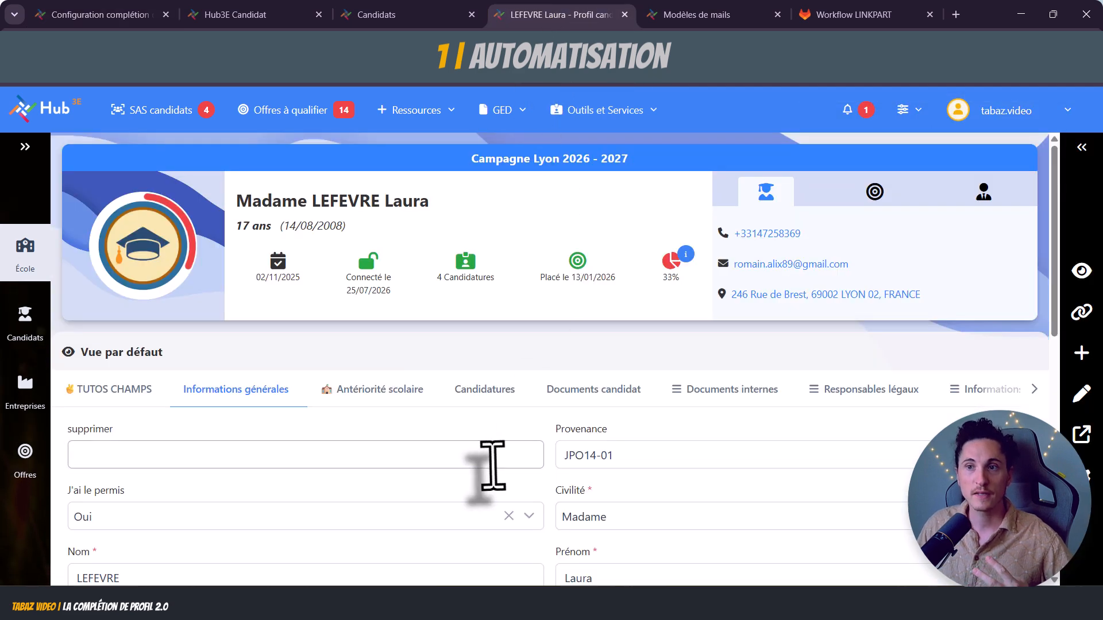
{"action": "scroll", "coordinate": [493, 465], "scroll_direction": "down", "scroll_amount": 1}
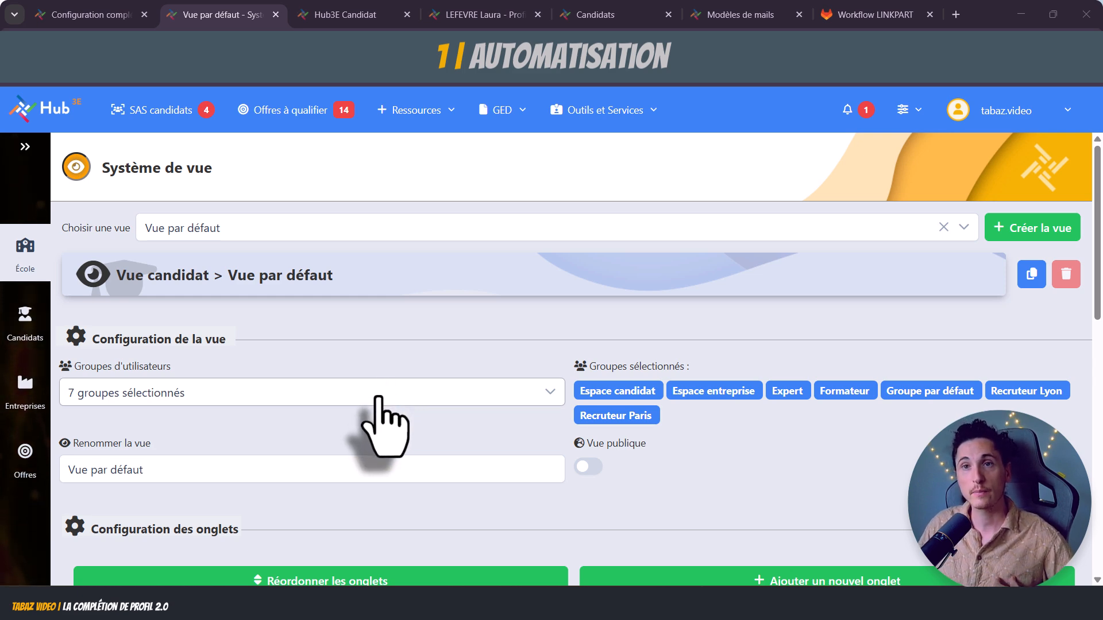
{"action": "scroll", "coordinate": [380, 399], "scroll_direction": "down", "scroll_amount": 10}
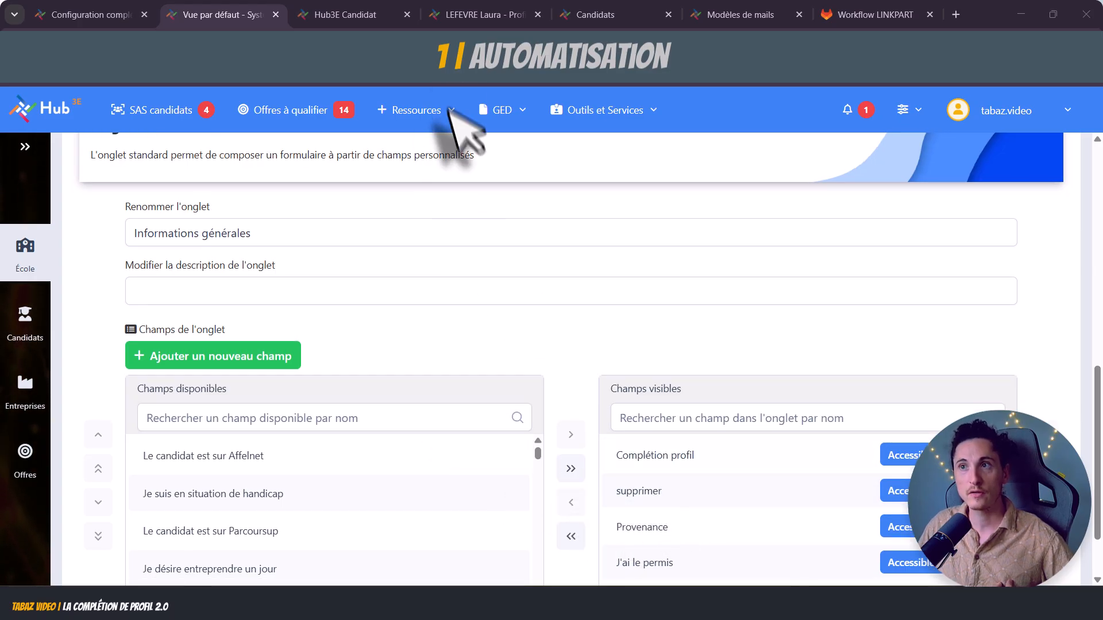
{"action": "left_click", "coordinate": [457, 15]}
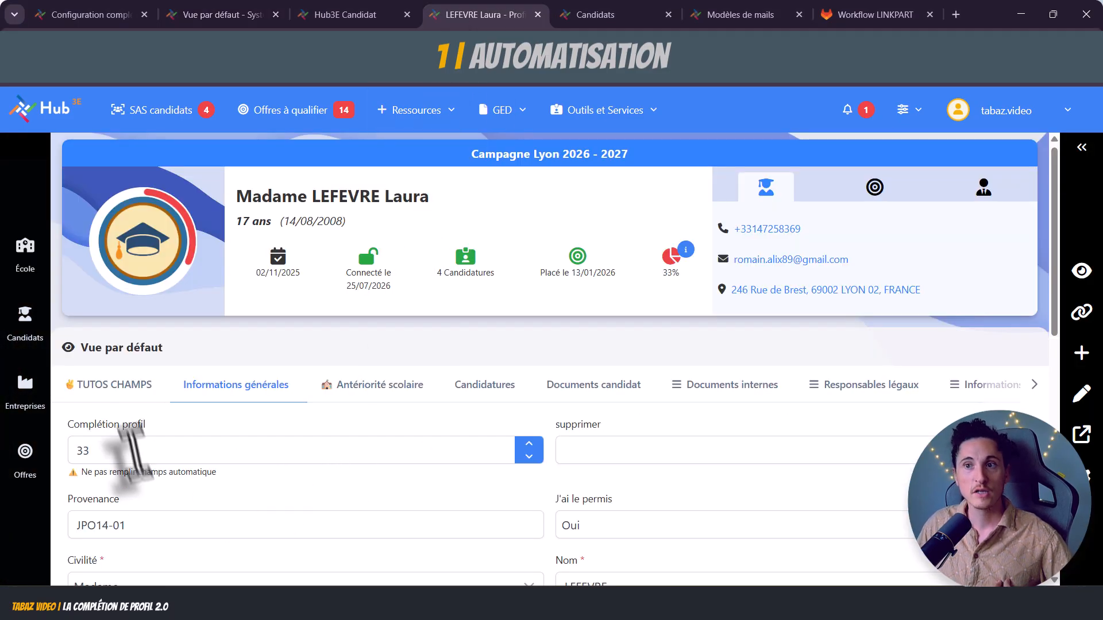
{"action": "left_click_drag", "start_coordinate": [70, 425], "coordinate": [167, 431]}
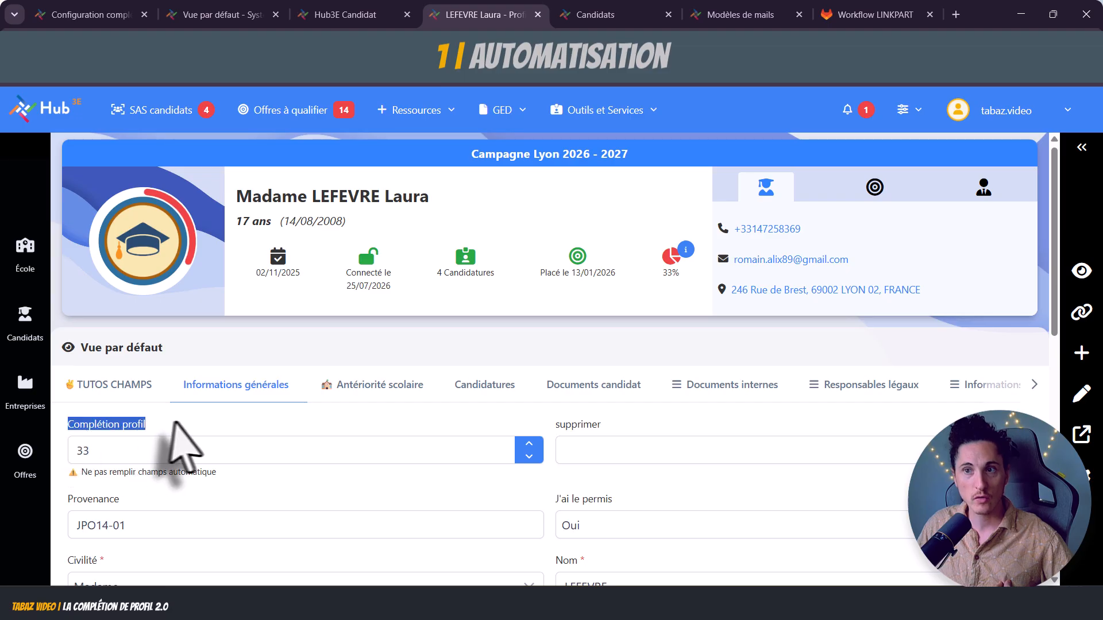
{"action": "left_click_drag", "start_coordinate": [217, 472], "coordinate": [123, 494]}
{"action": "left_click", "coordinate": [250, 488]}
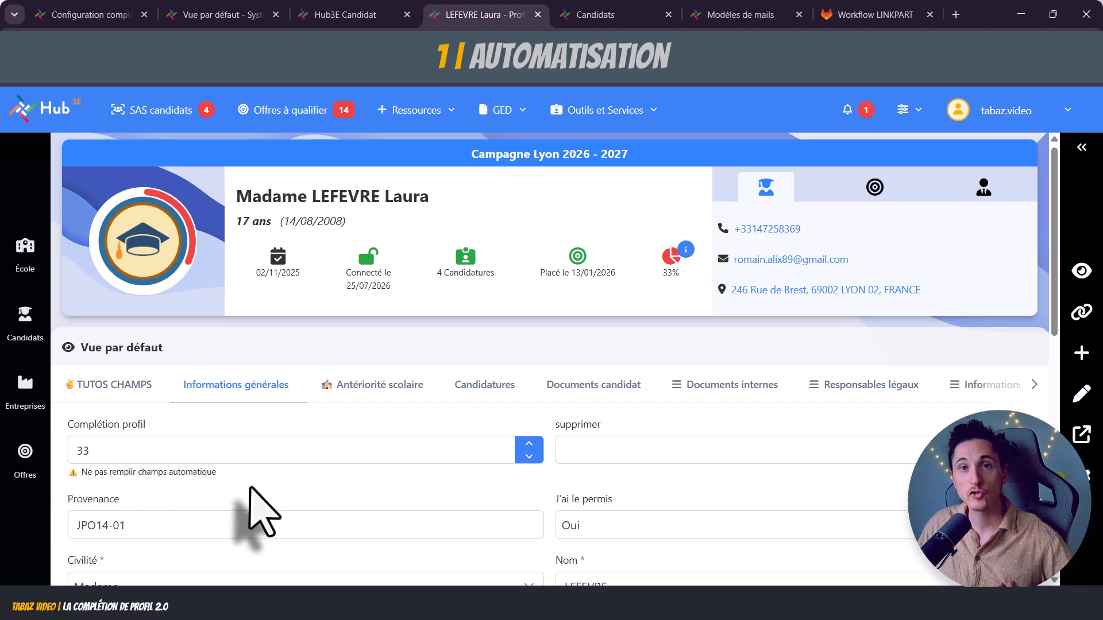
Check the "Complétion profil" column for the candidates listed in Gestion des candidats.
{"action": "key", "text": "ctrl+Tab"}
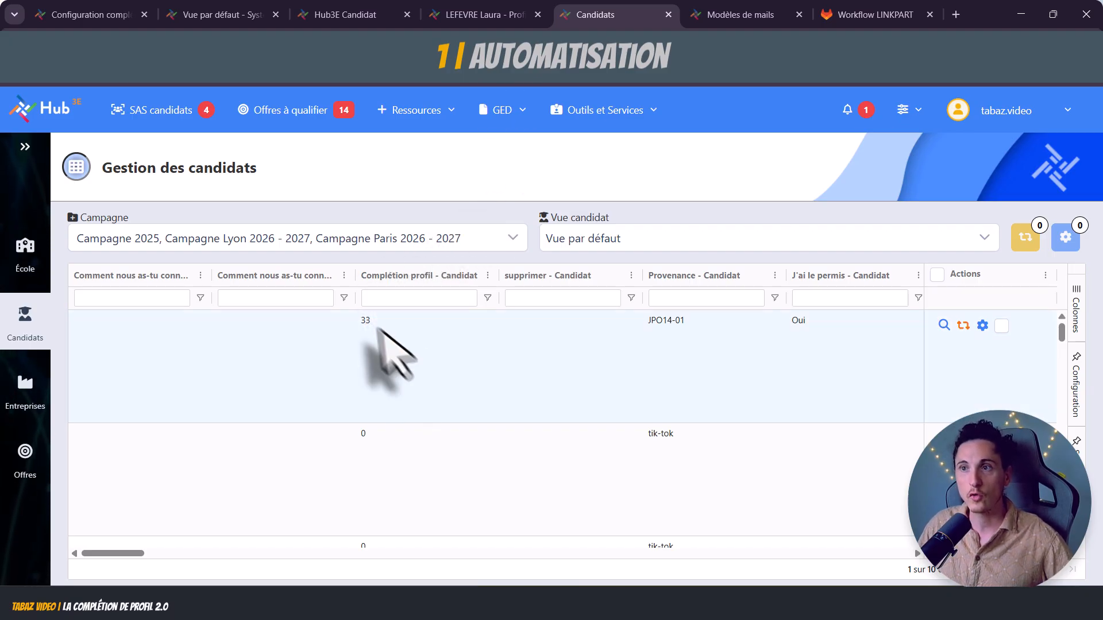
{"action": "scroll", "coordinate": [417, 459], "scroll_direction": "down", "scroll_amount": 5}
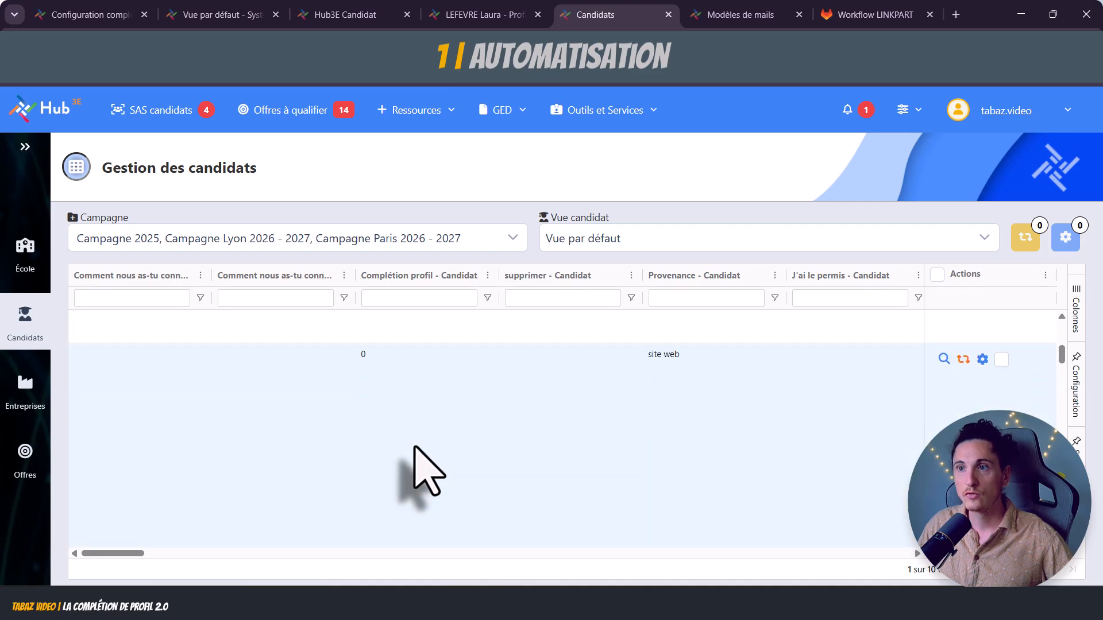
{"action": "scroll", "coordinate": [422, 519], "scroll_direction": "up", "scroll_amount": 5}
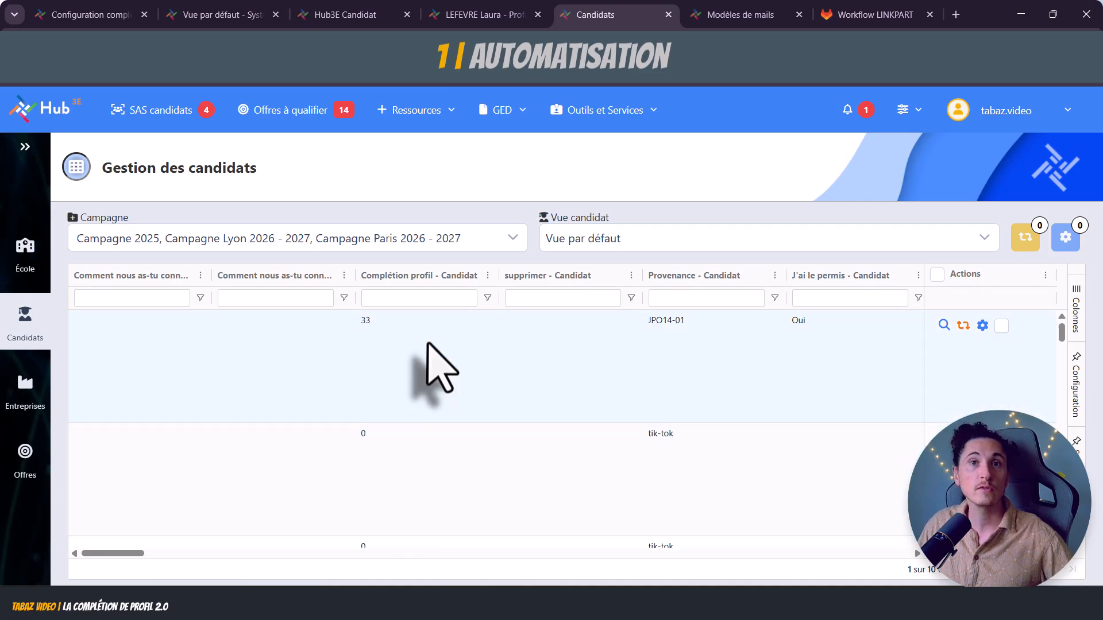
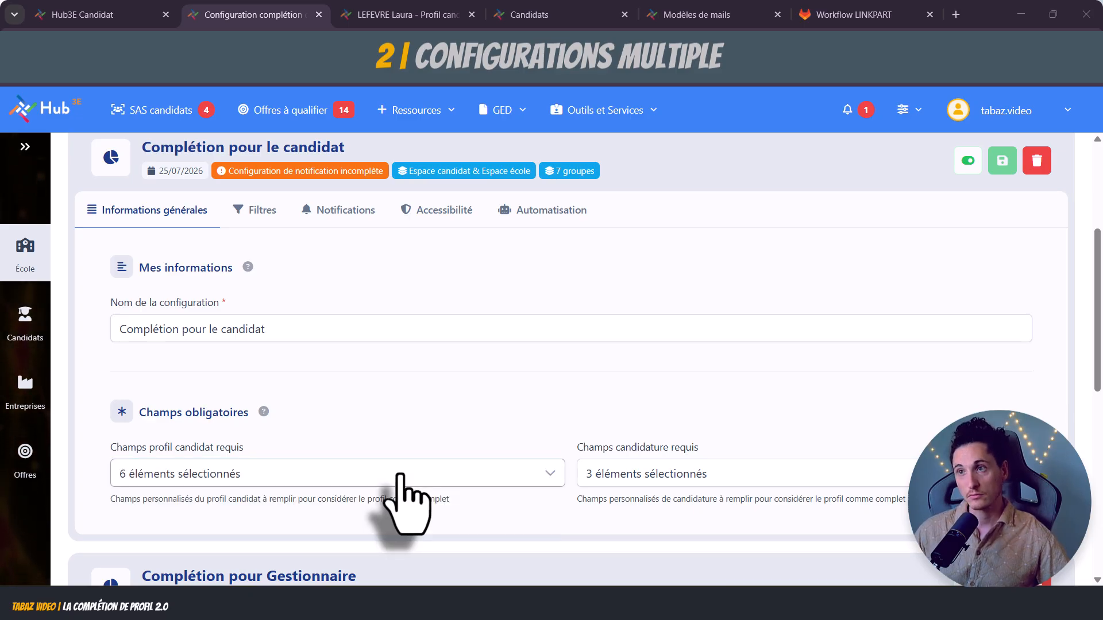
Open the completion details on the candidate profile and inspect the incomplete fields, including those of the BTS Conception de Produits Industriels application.
{"action": "scroll", "coordinate": [448, 480], "scroll_direction": "up", "scroll_amount": 2}
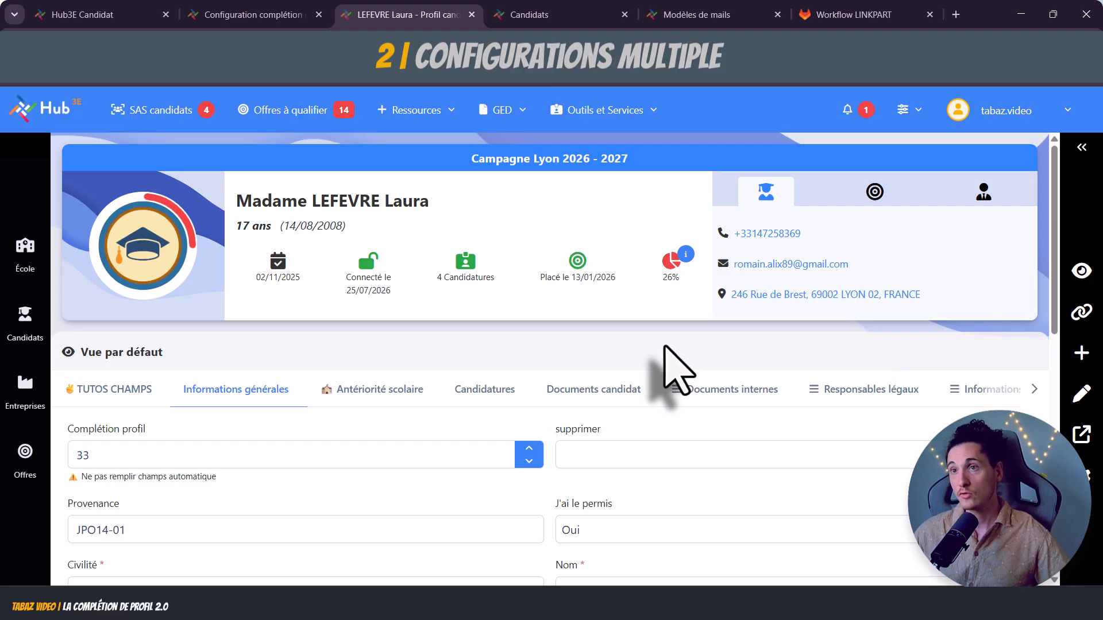
{"action": "left_click", "coordinate": [670, 265]}
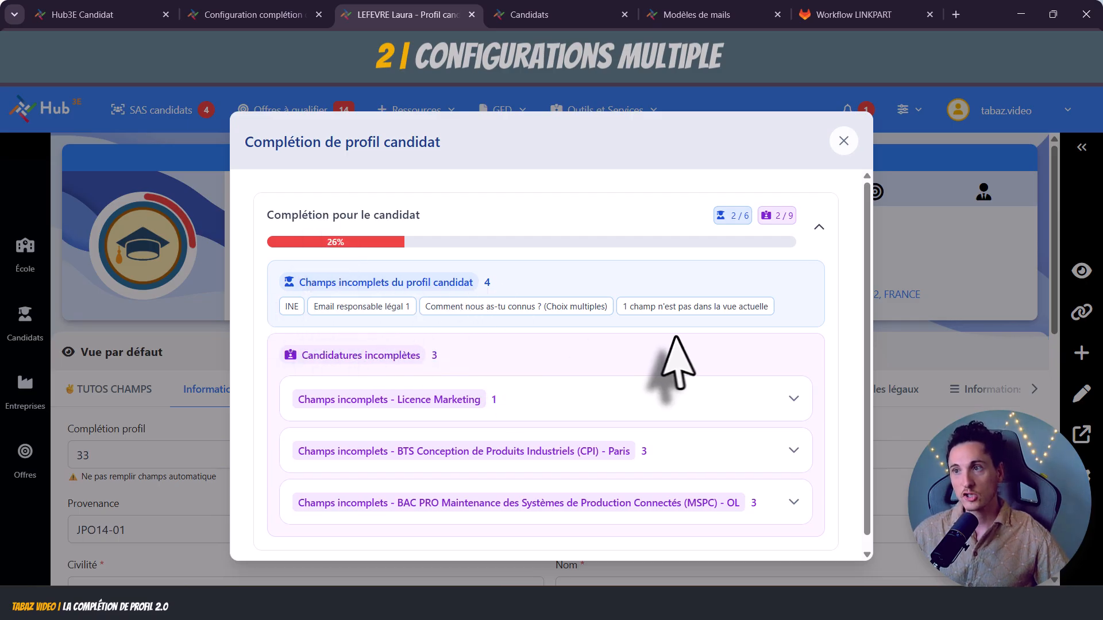
{"action": "scroll", "coordinate": [676, 339], "scroll_direction": "down", "scroll_amount": 1}
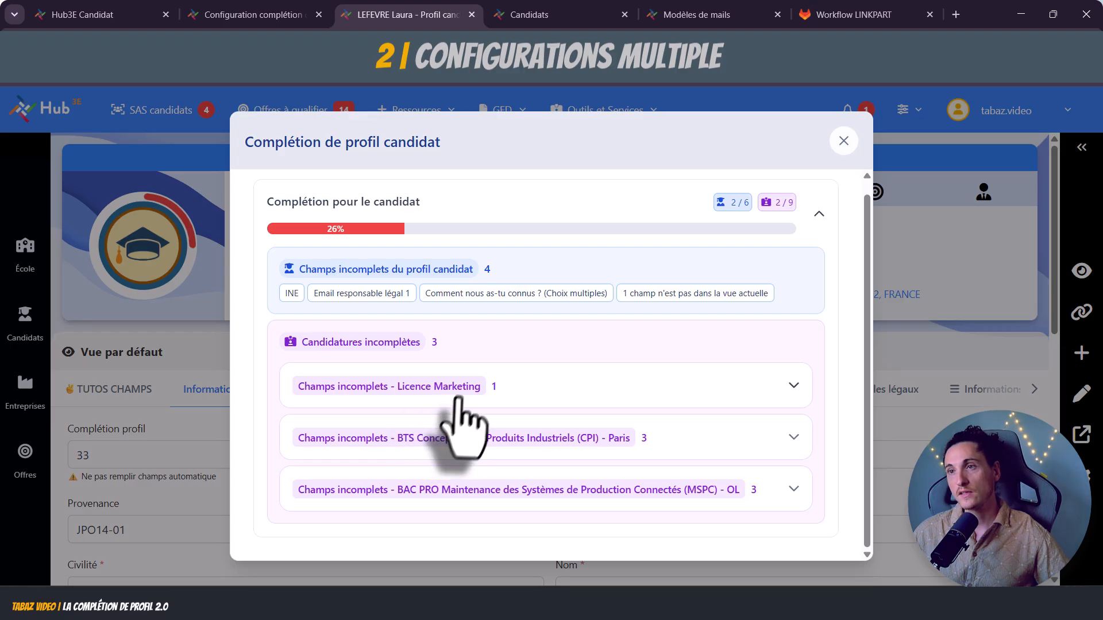
{"action": "left_click", "coordinate": [769, 441]}
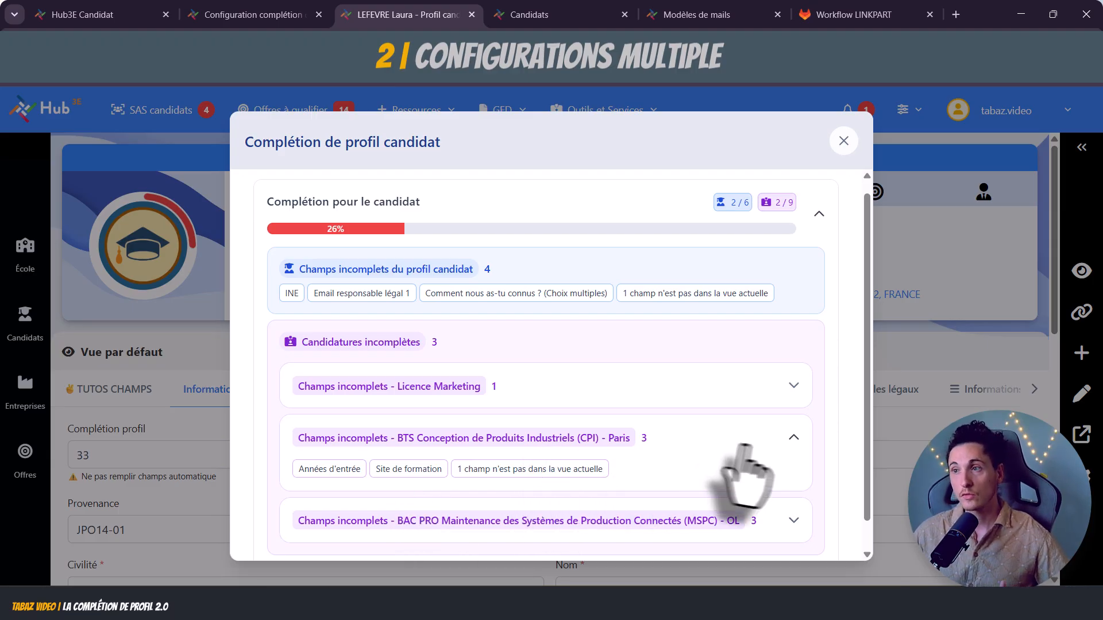
{"action": "left_click", "coordinate": [792, 438]}
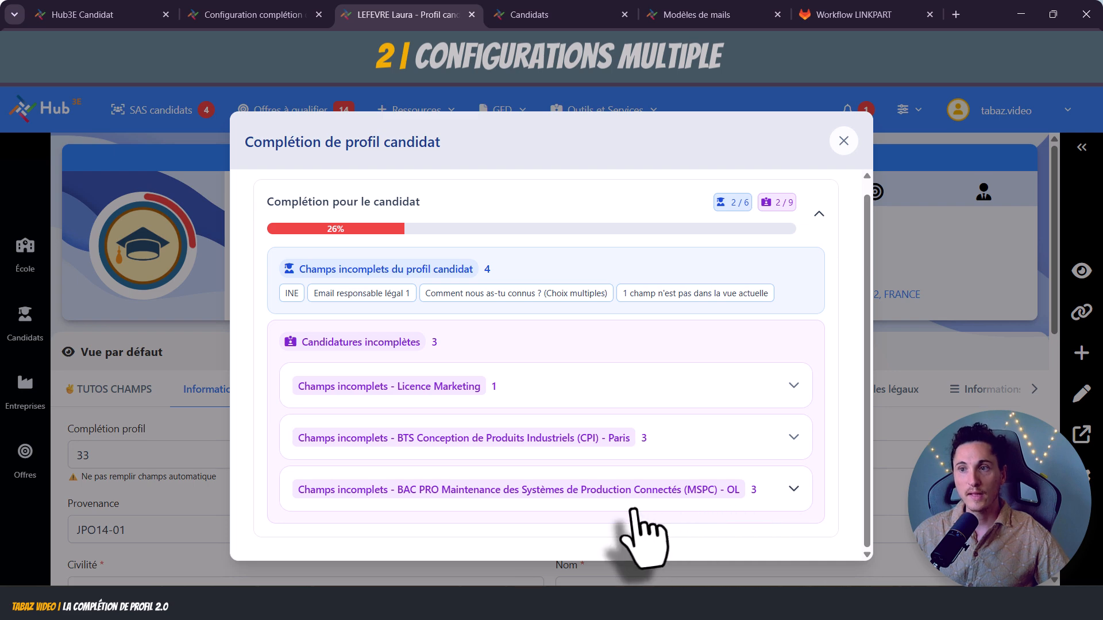
{"action": "scroll", "coordinate": [632, 511], "scroll_direction": "up", "scroll_amount": 1}
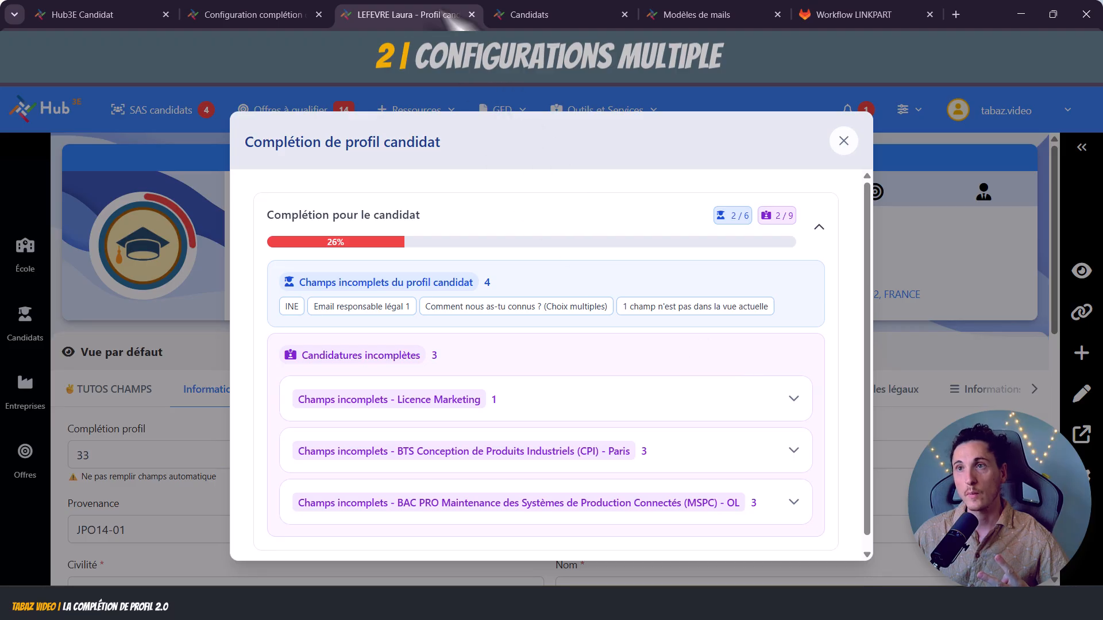
Review the Accessibilité settings of both completion configurations and return to the candidate profile.
{"action": "left_click", "coordinate": [253, 15]}
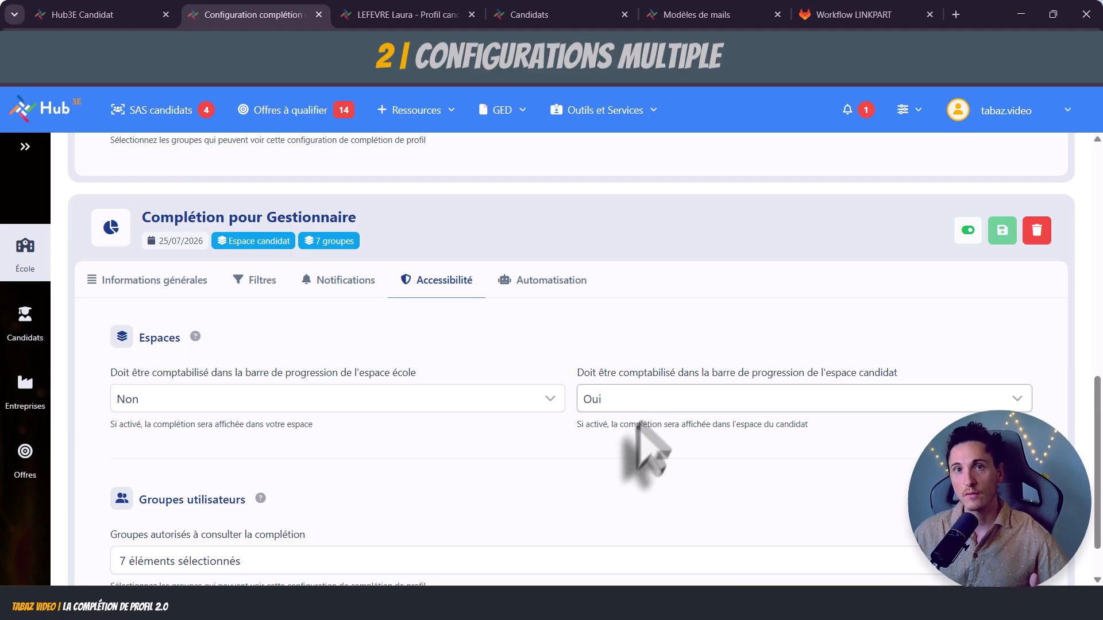
{"action": "scroll", "coordinate": [629, 459], "scroll_direction": "up", "scroll_amount": 3}
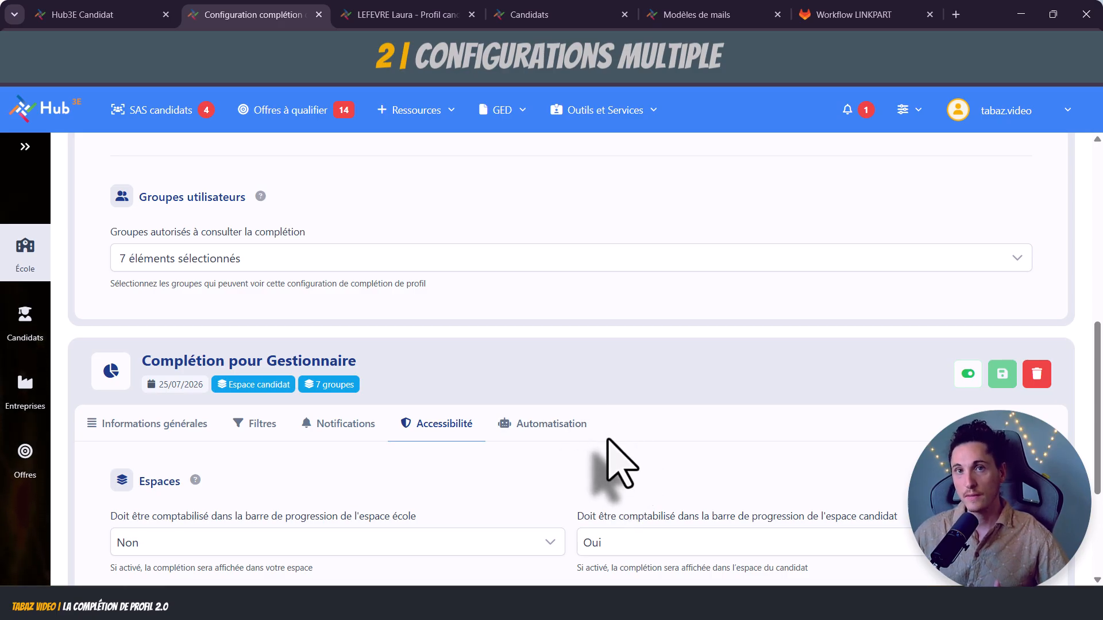
{"action": "scroll", "coordinate": [608, 441], "scroll_direction": "up", "scroll_amount": 10}
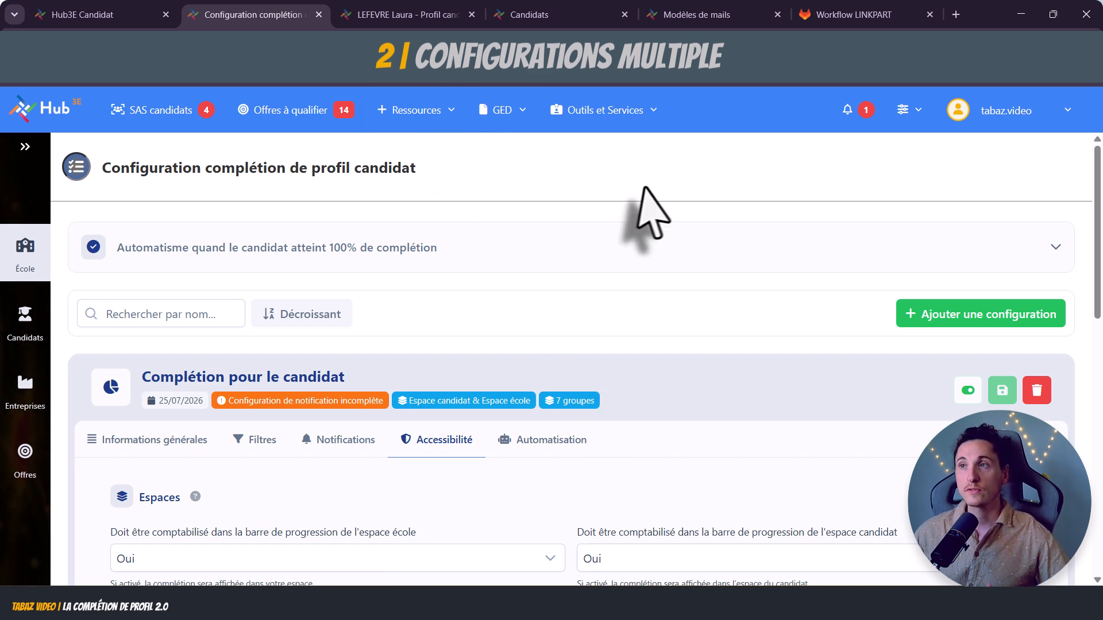
{"action": "left_click", "coordinate": [411, 23]}
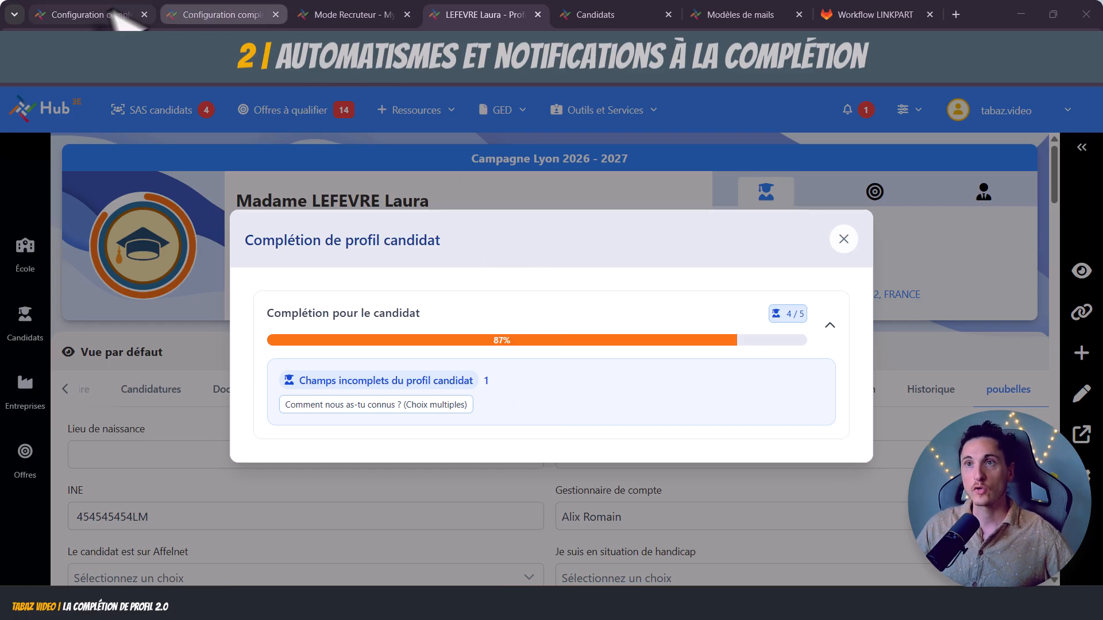
In the 100 % completion automation, select "Complétion pour le candidat" as the configuration that sets "Profil complet" to "Oui", and save it.
{"action": "left_click", "coordinate": [86, 14]}
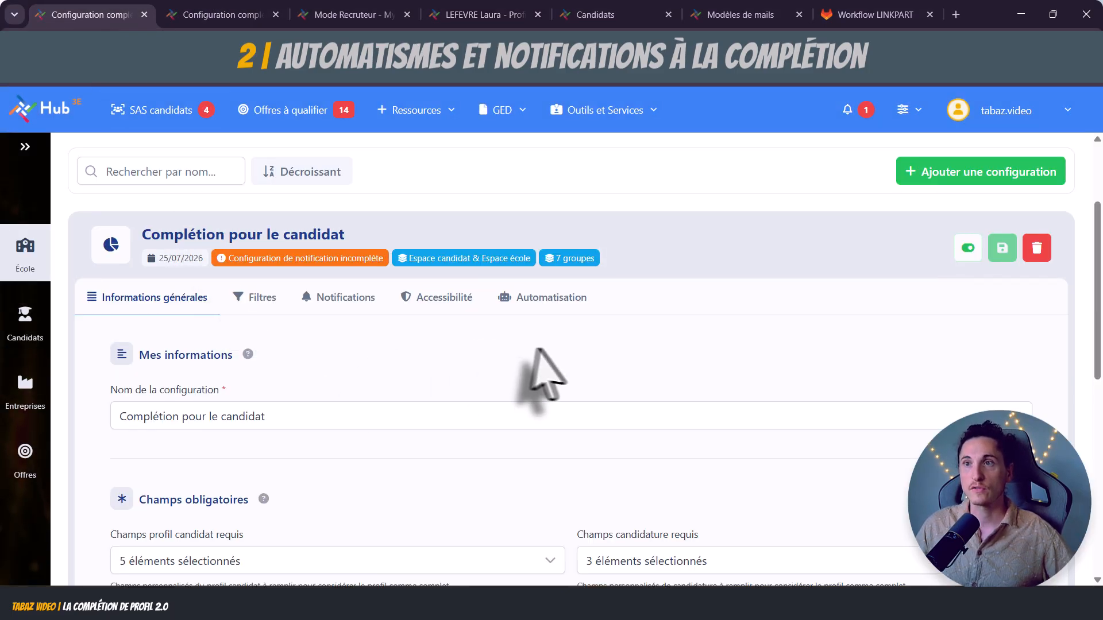
{"action": "scroll", "coordinate": [546, 370], "scroll_direction": "up", "scroll_amount": 3}
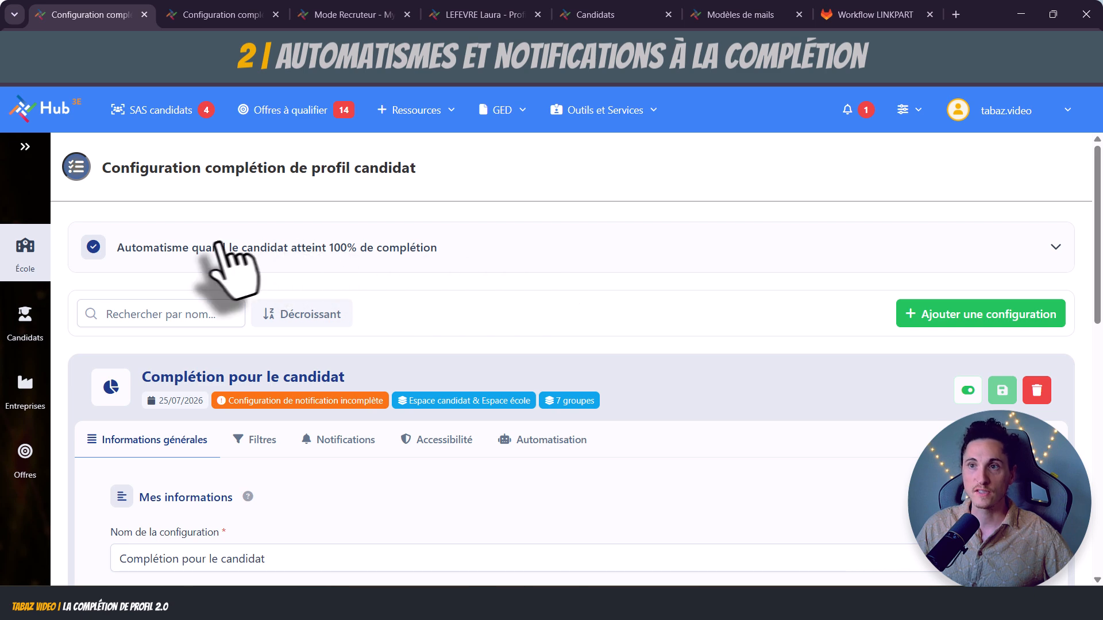
{"action": "left_click", "coordinate": [519, 259]}
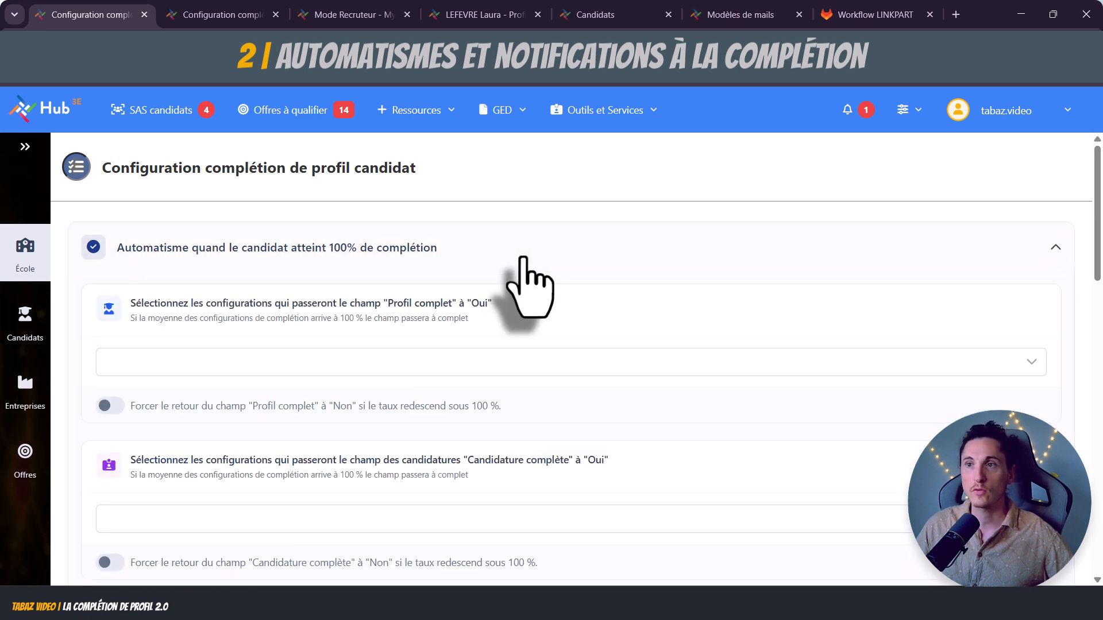
{"action": "left_click", "coordinate": [426, 370]}
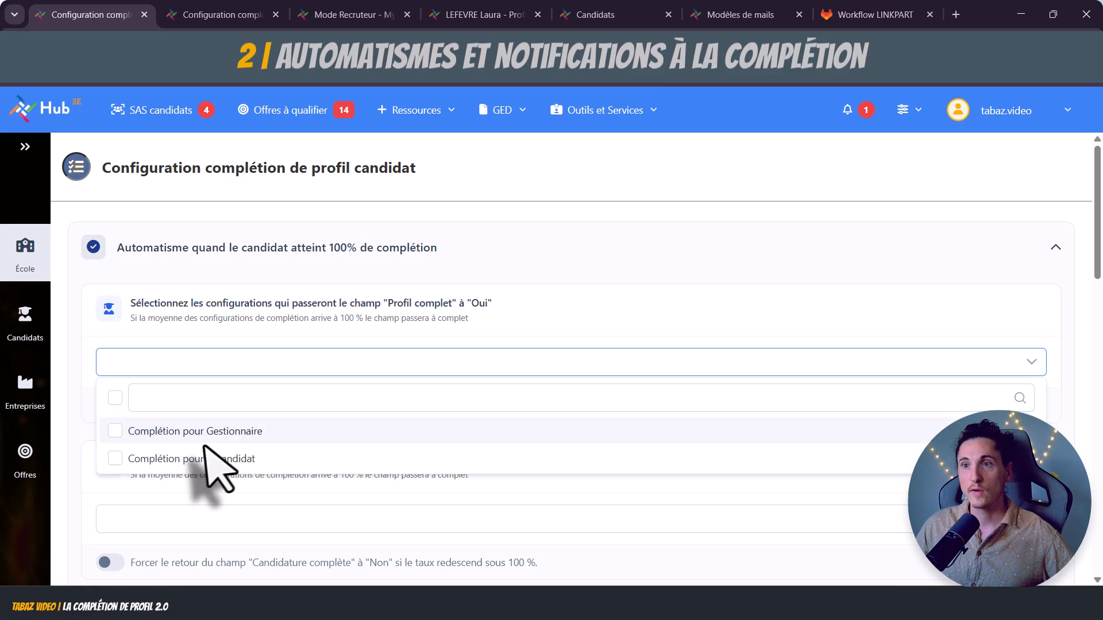
{"action": "left_click", "coordinate": [148, 459]}
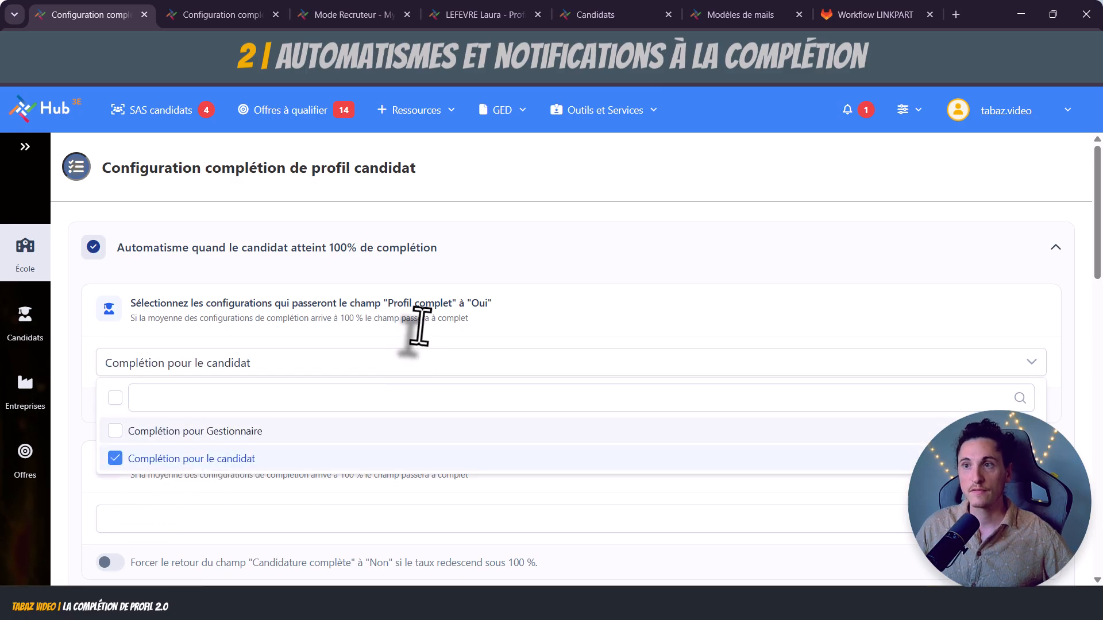
{"action": "left_click", "coordinate": [416, 321]}
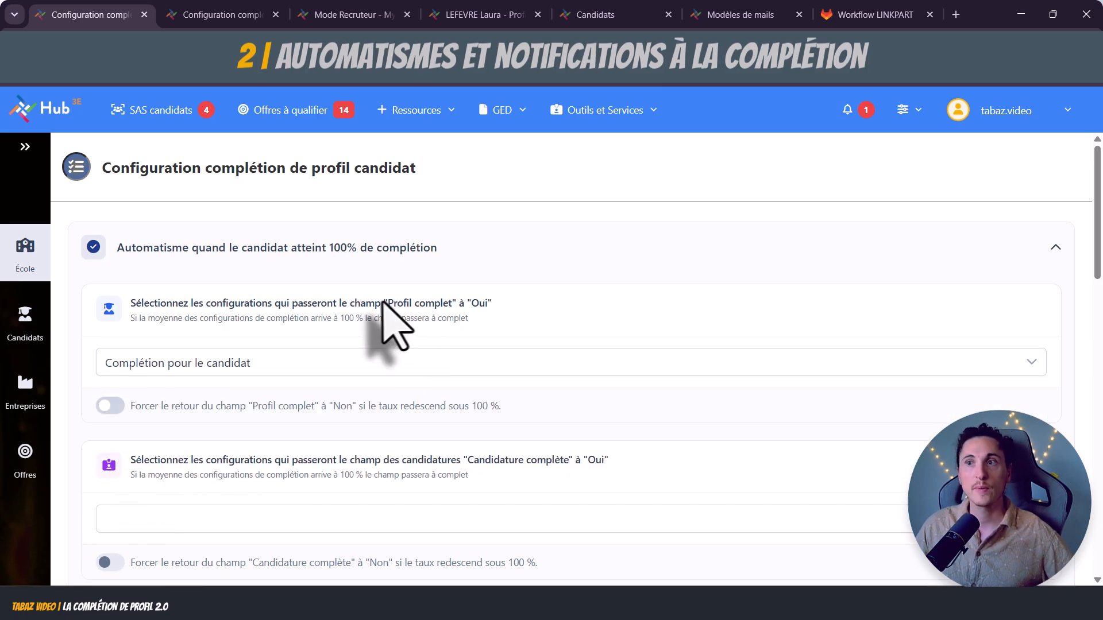
{"action": "left_click_drag", "start_coordinate": [381, 302], "coordinate": [524, 316]}
{"action": "scroll", "coordinate": [726, 339], "scroll_direction": "down", "scroll_amount": 2}
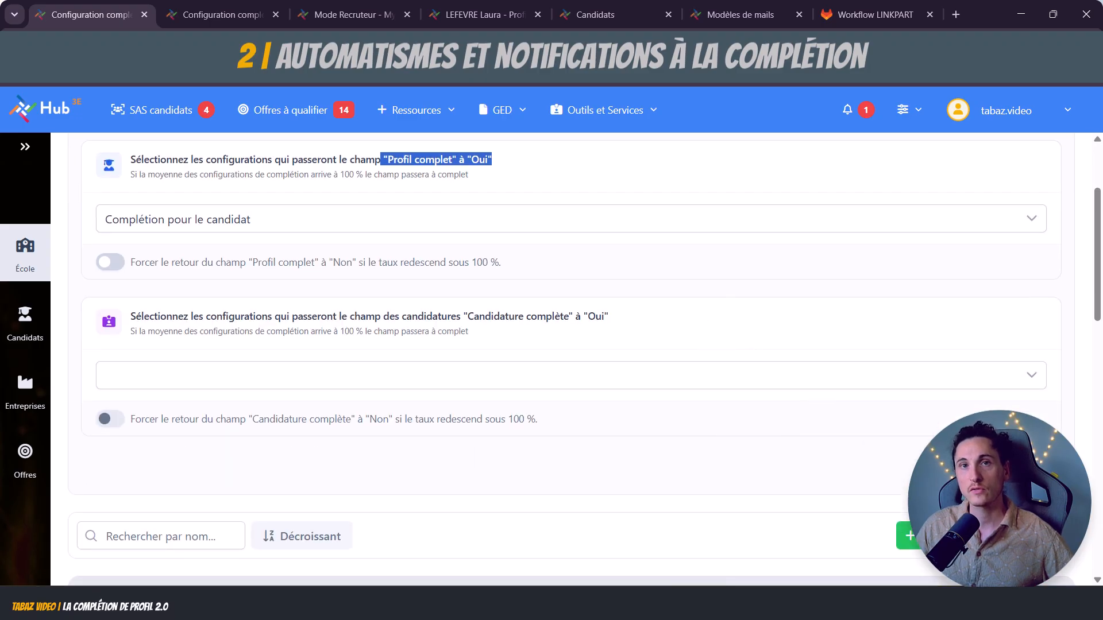
{"action": "left_click", "coordinate": [1013, 467]}
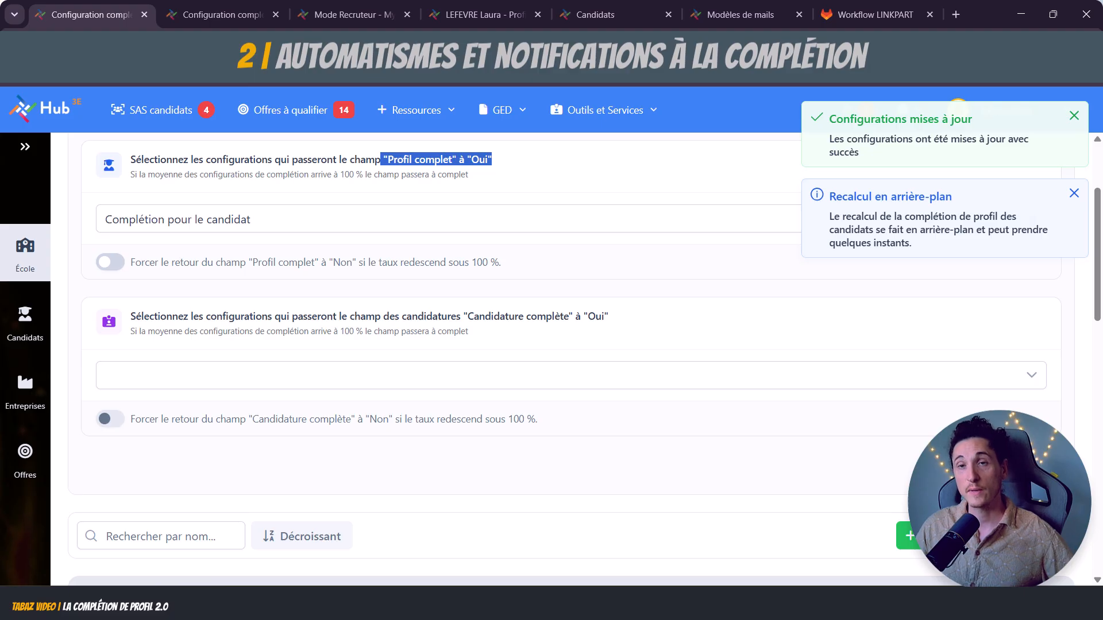
Examine the email template and recipient settings in the notifications of the "Complétion pour le candidat" configuration.
{"action": "scroll", "coordinate": [712, 414], "scroll_direction": "down", "scroll_amount": 5}
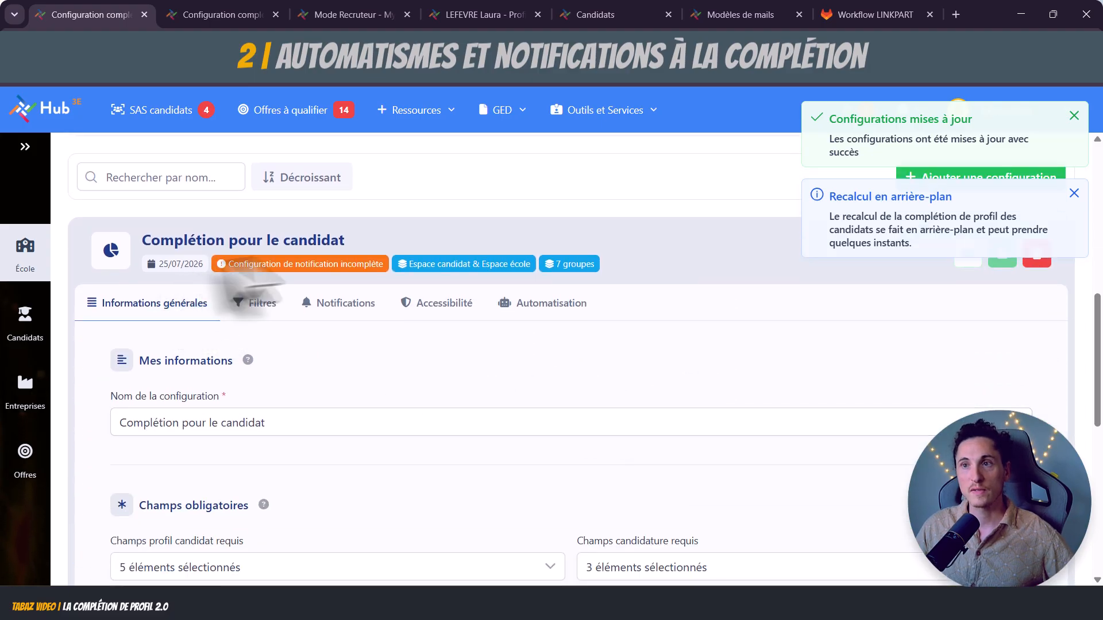
{"action": "scroll", "coordinate": [453, 379], "scroll_direction": "down", "scroll_amount": 2}
{"action": "scroll", "coordinate": [445, 379], "scroll_direction": "up", "scroll_amount": 3}
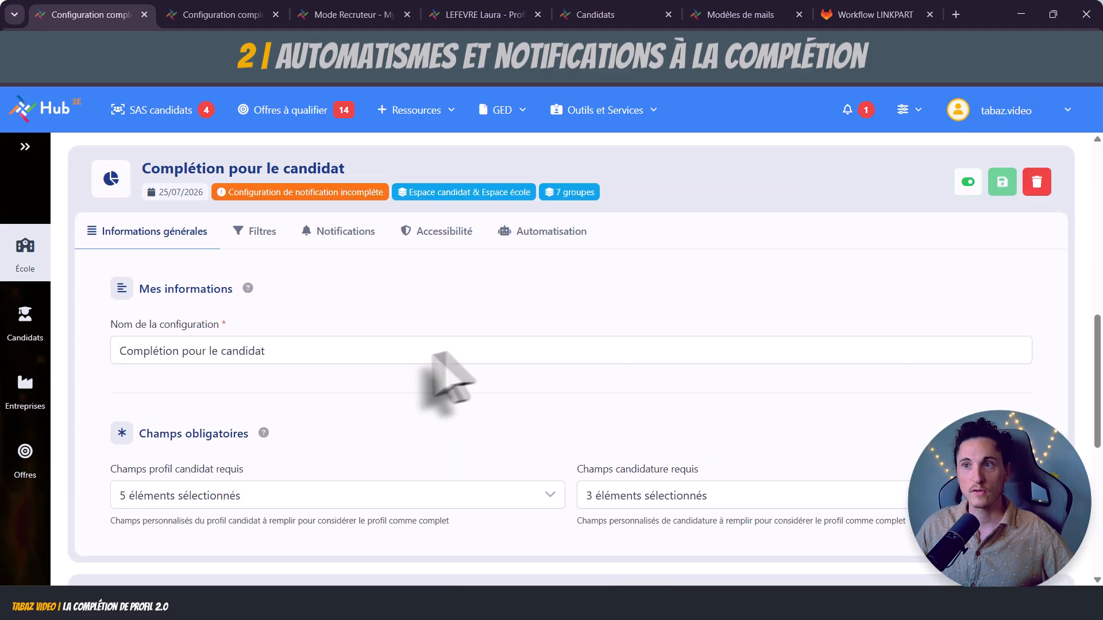
{"action": "left_click", "coordinate": [347, 232]}
{"action": "scroll", "coordinate": [480, 455], "scroll_direction": "down", "scroll_amount": 1}
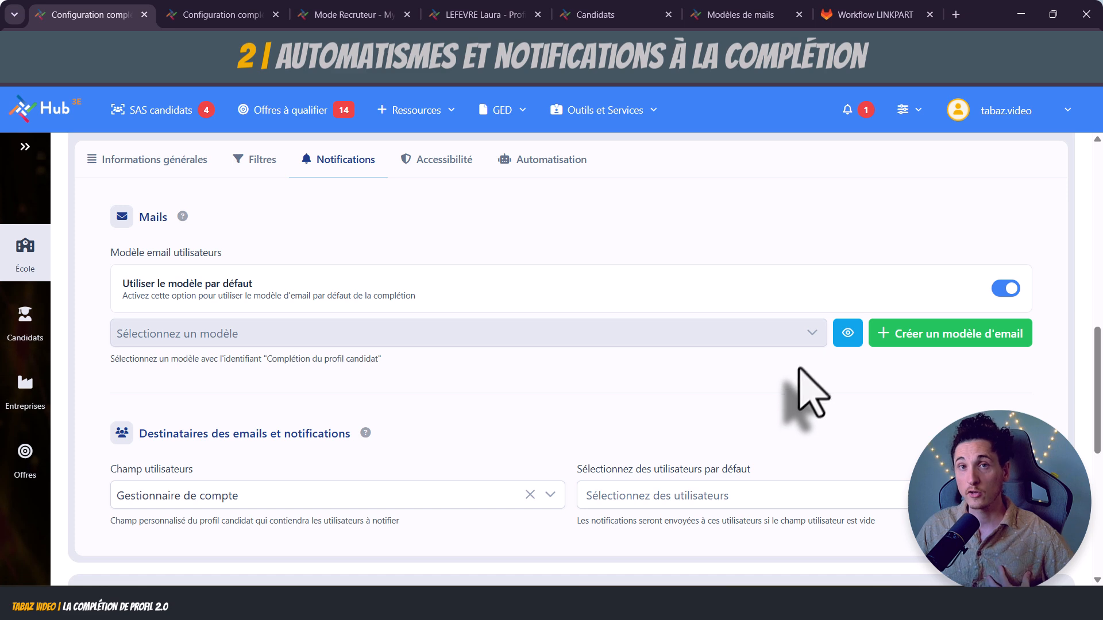
Check the "Email à la complétion d'un profil candidat" extension setting in the account's own user information, then close it.
{"action": "left_click", "coordinate": [1039, 121]}
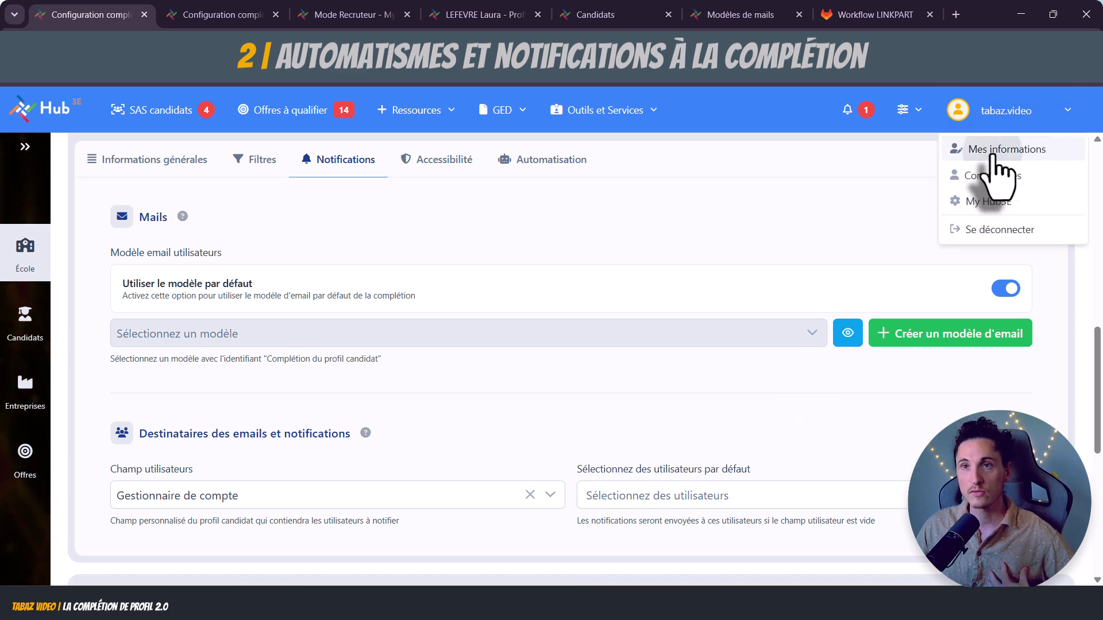
{"action": "left_click", "coordinate": [1001, 151]}
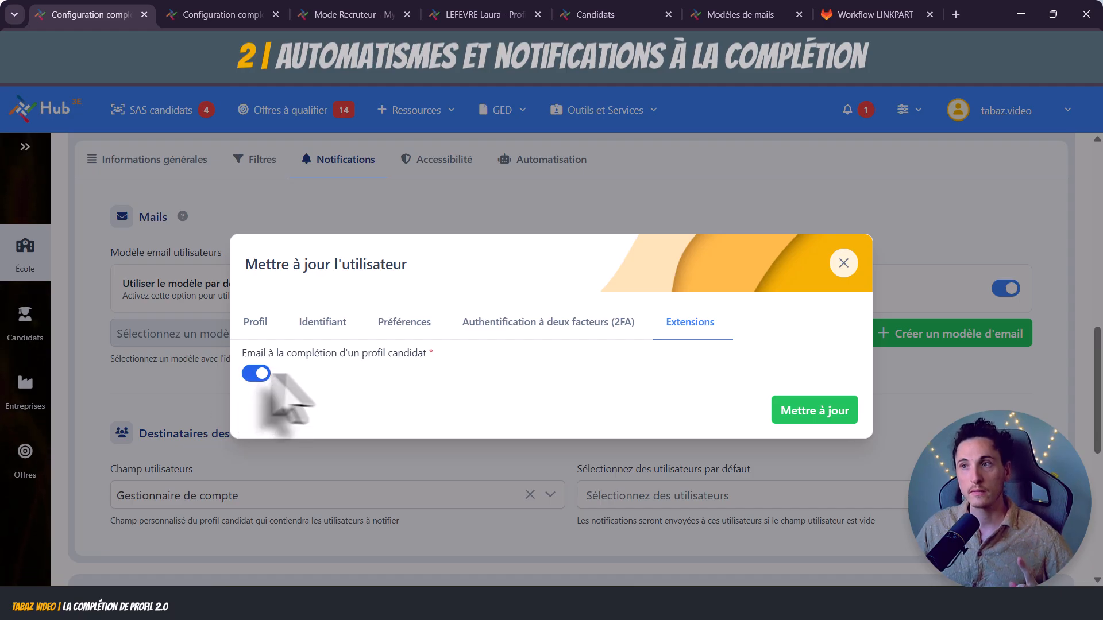
{"action": "left_click", "coordinate": [844, 264]}
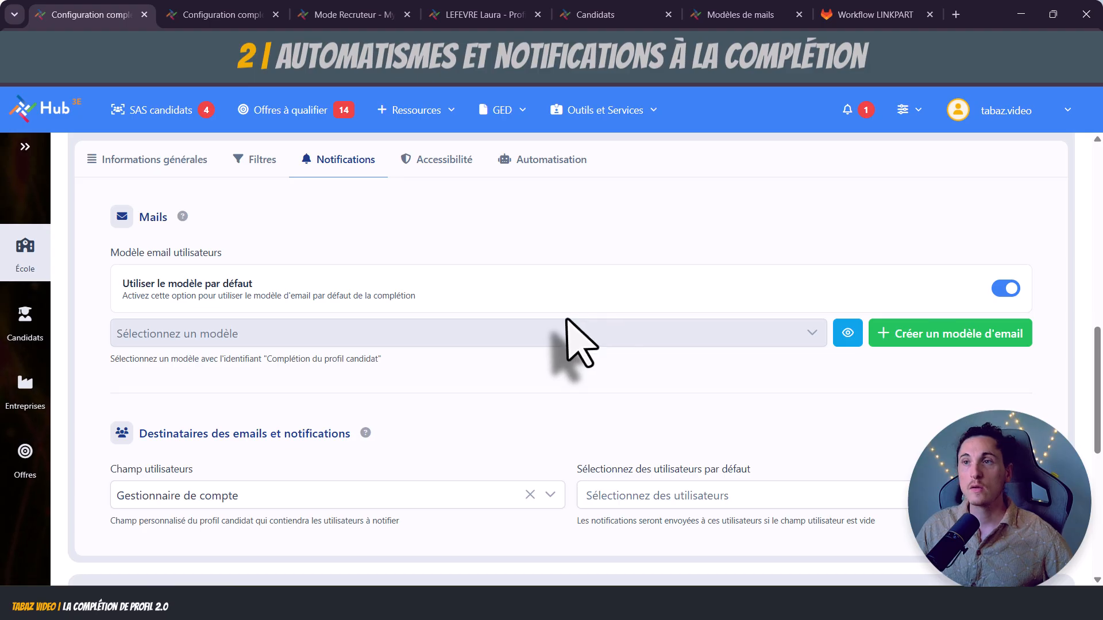
In the recruiter notification settings, add "Candidat : complétion du profil atteinte" to the candidate notification types.
{"action": "left_click", "coordinate": [350, 14]}
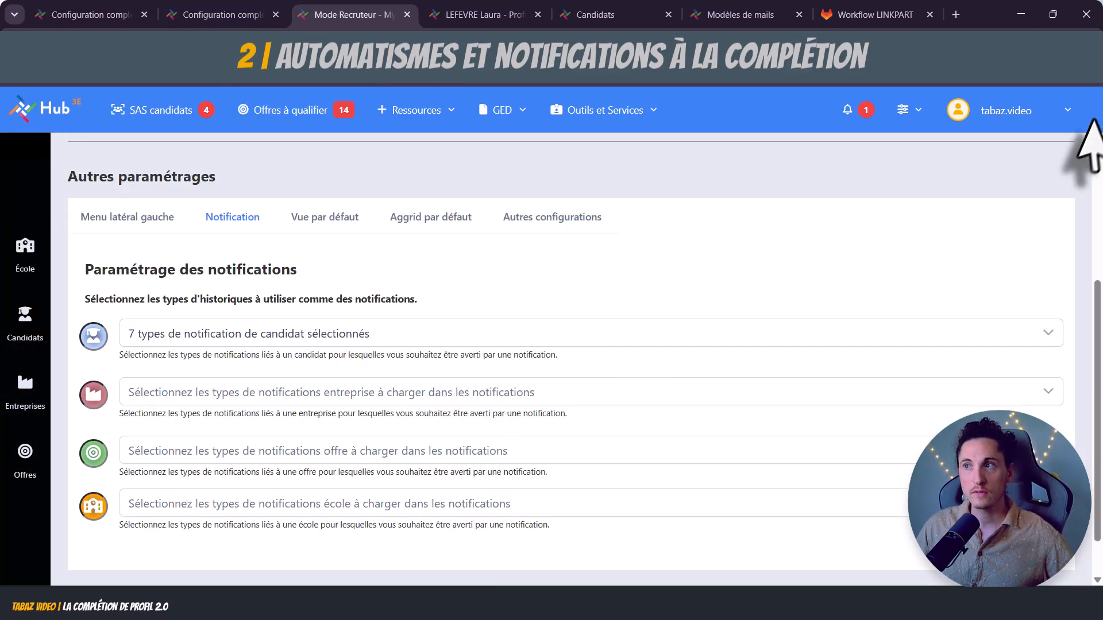
{"action": "left_click", "coordinate": [1051, 111]}
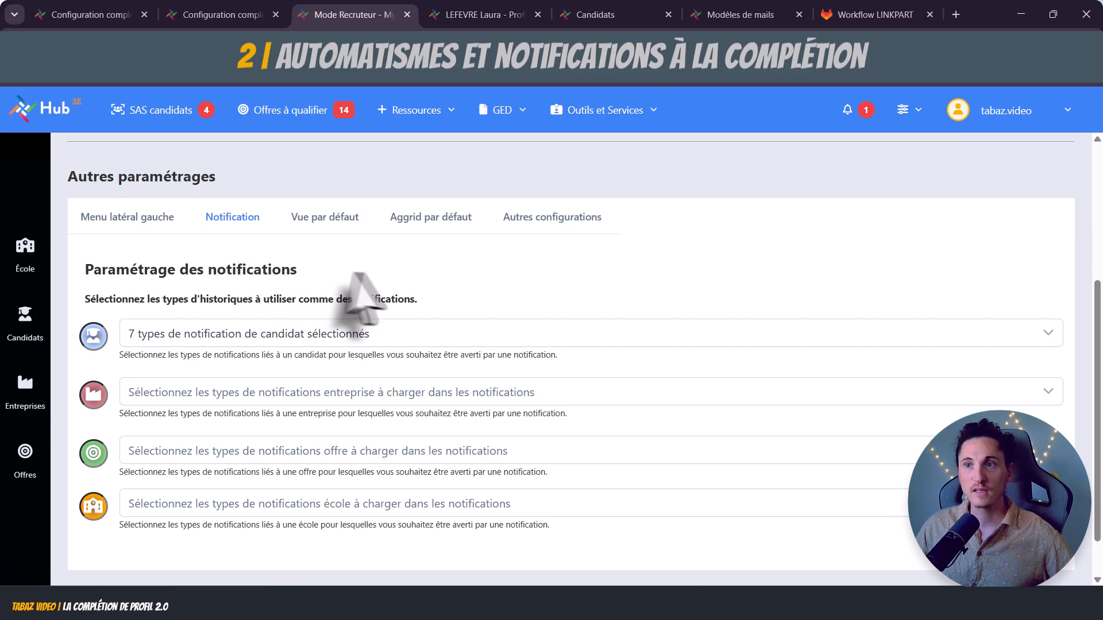
{"action": "left_click", "coordinate": [264, 338]}
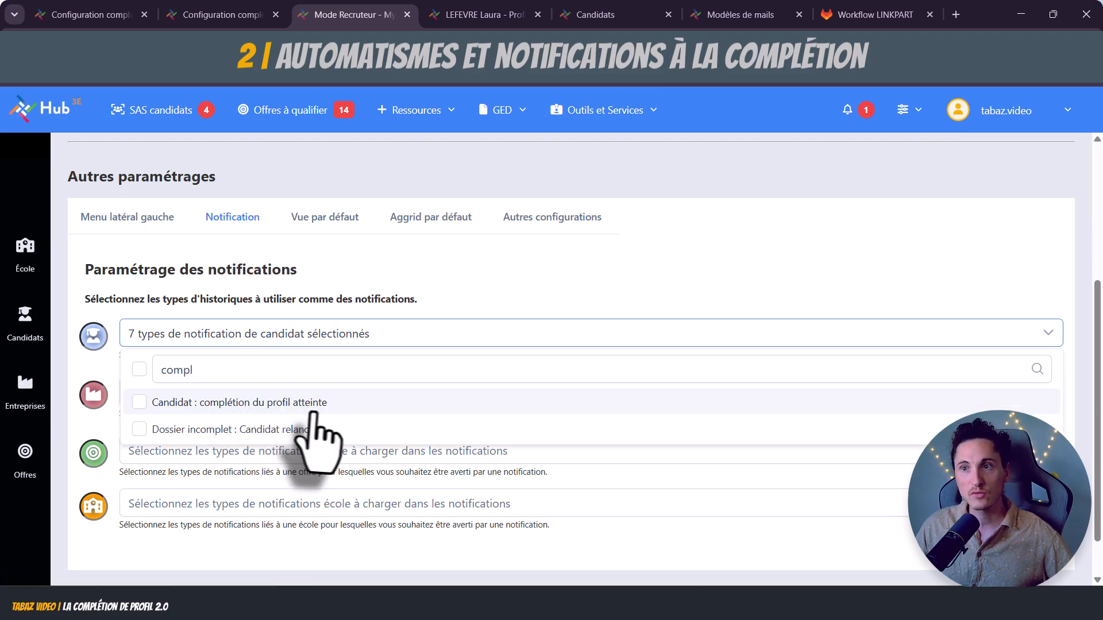
{"action": "left_click", "coordinate": [154, 402]}
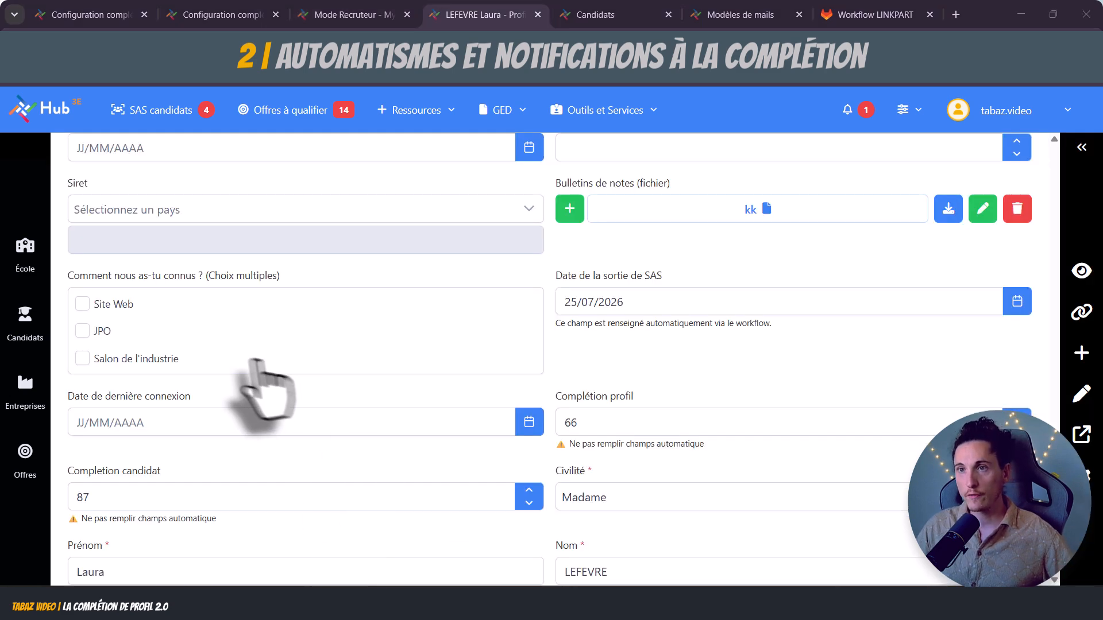
On the candidate profile, set "Comment nous as-tu connus ?" to "Site Web" and save the record.
{"action": "left_click", "coordinate": [192, 310]}
{"action": "scroll", "coordinate": [591, 492], "scroll_direction": "down", "scroll_amount": 7}
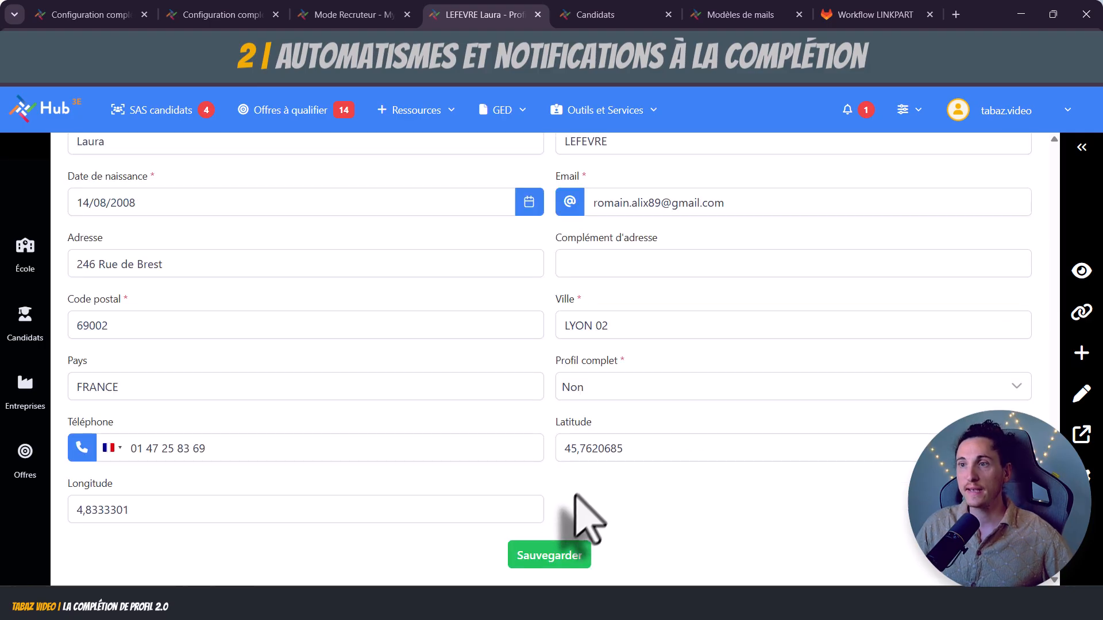
{"action": "left_click", "coordinate": [541, 556]}
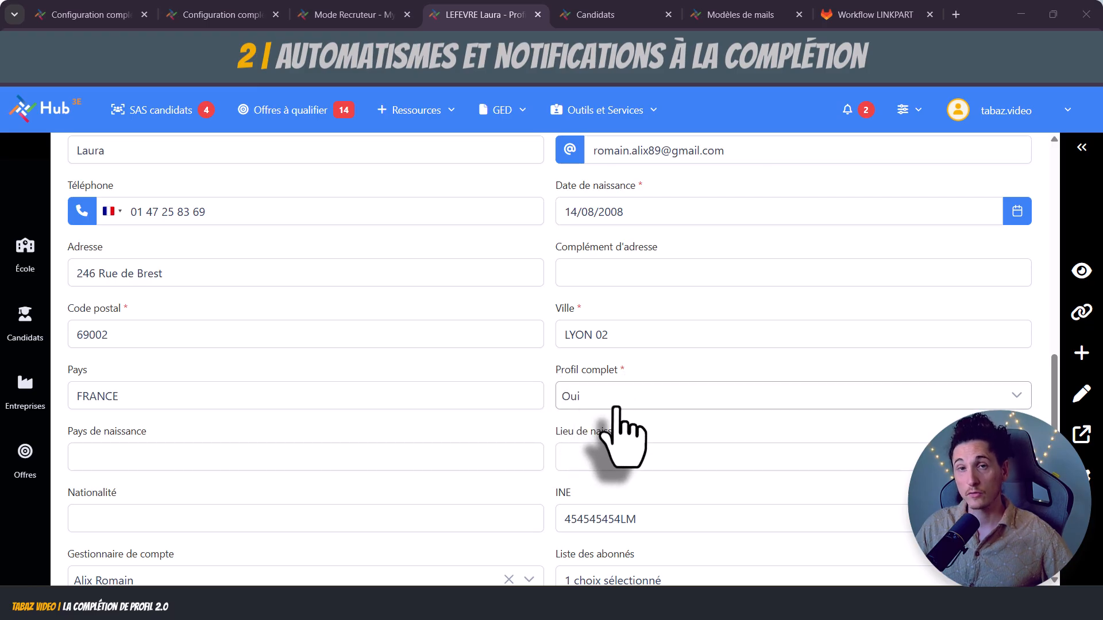
Check the candidate's completion status and details in the profile header, and look at the received notifications.
{"action": "scroll", "coordinate": [620, 436], "scroll_direction": "up", "scroll_amount": 10}
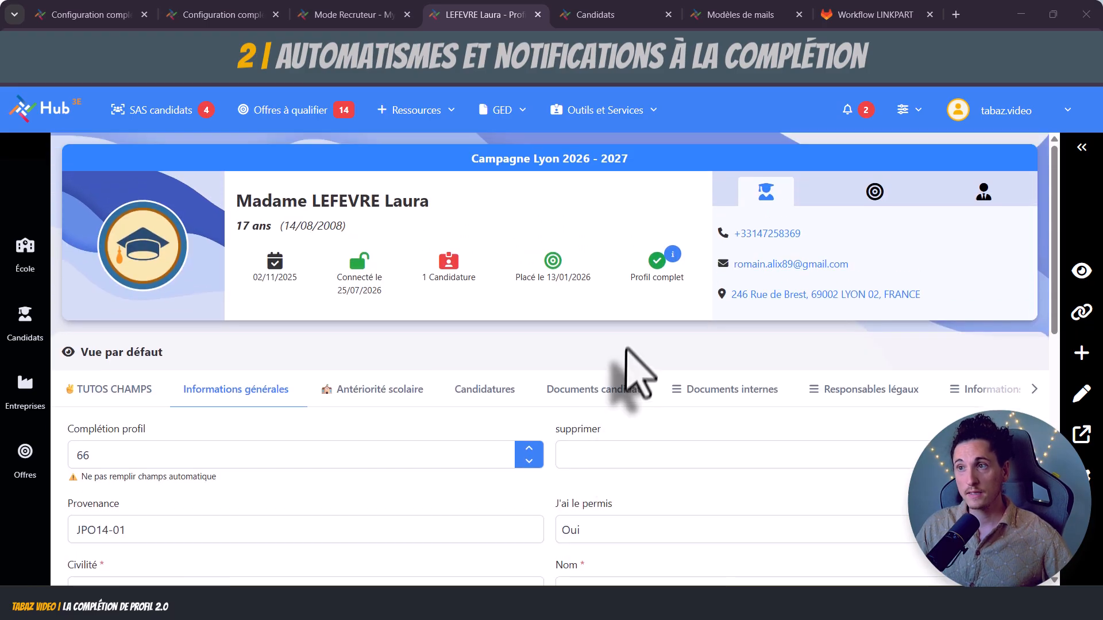
{"action": "left_click", "coordinate": [672, 254]}
{"action": "left_click", "coordinate": [843, 284]}
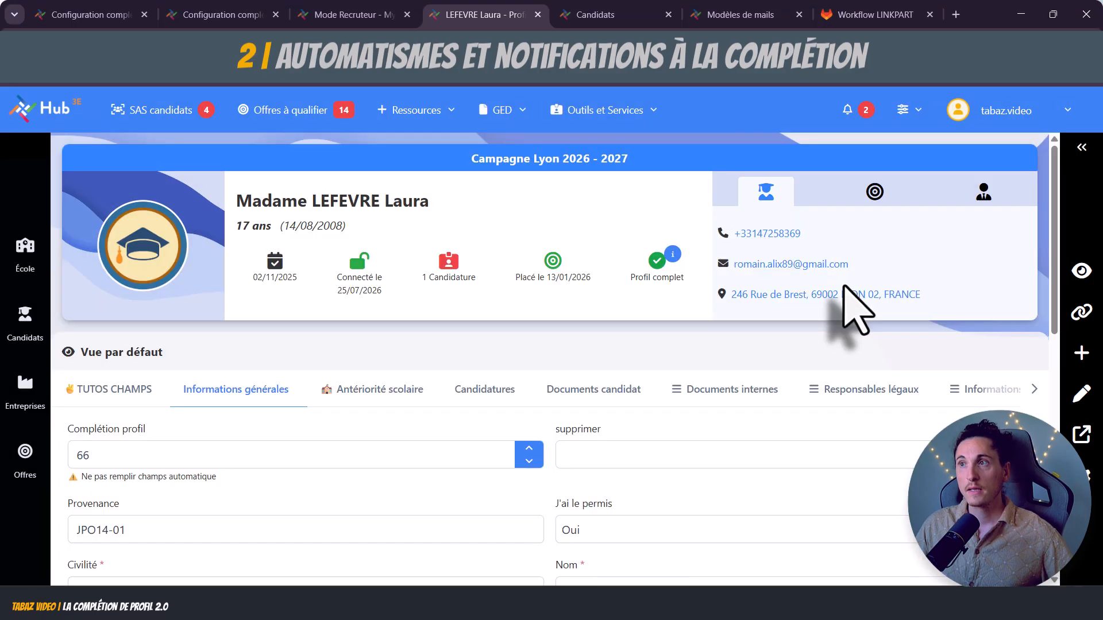
{"action": "left_click", "coordinate": [846, 117]}
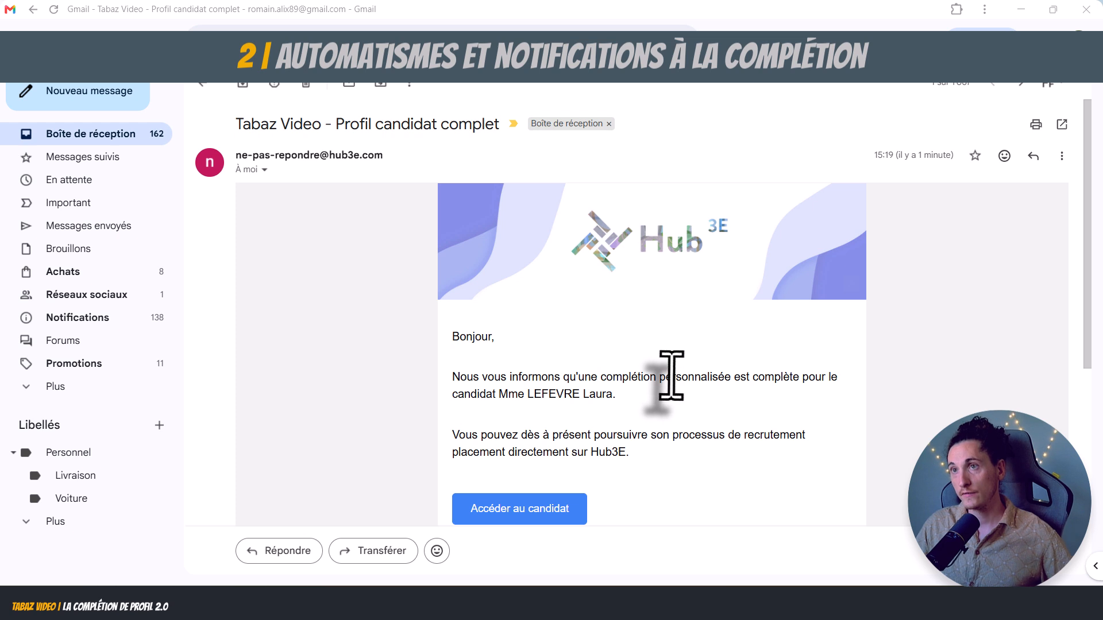
Read the "Tabaz Video - Profil candidat complet" email in Gmail and check the completion bar on the candidate's home page.
{"action": "scroll", "coordinate": [877, 391], "scroll_direction": "down", "scroll_amount": 2}
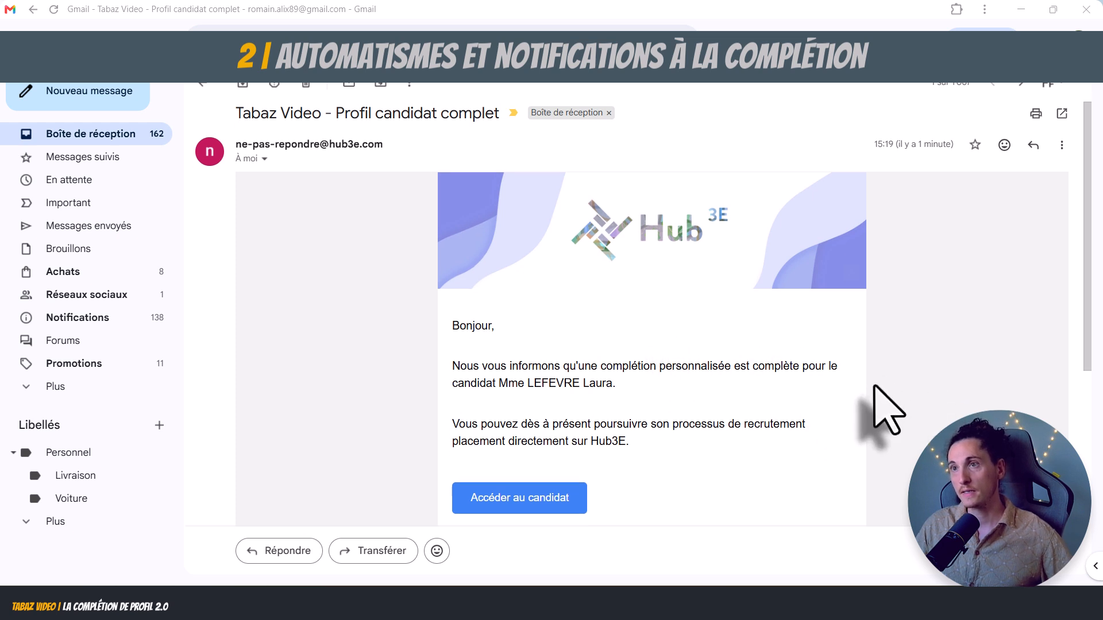
{"action": "left_click_drag", "start_coordinate": [534, 323], "coordinate": [618, 326]}
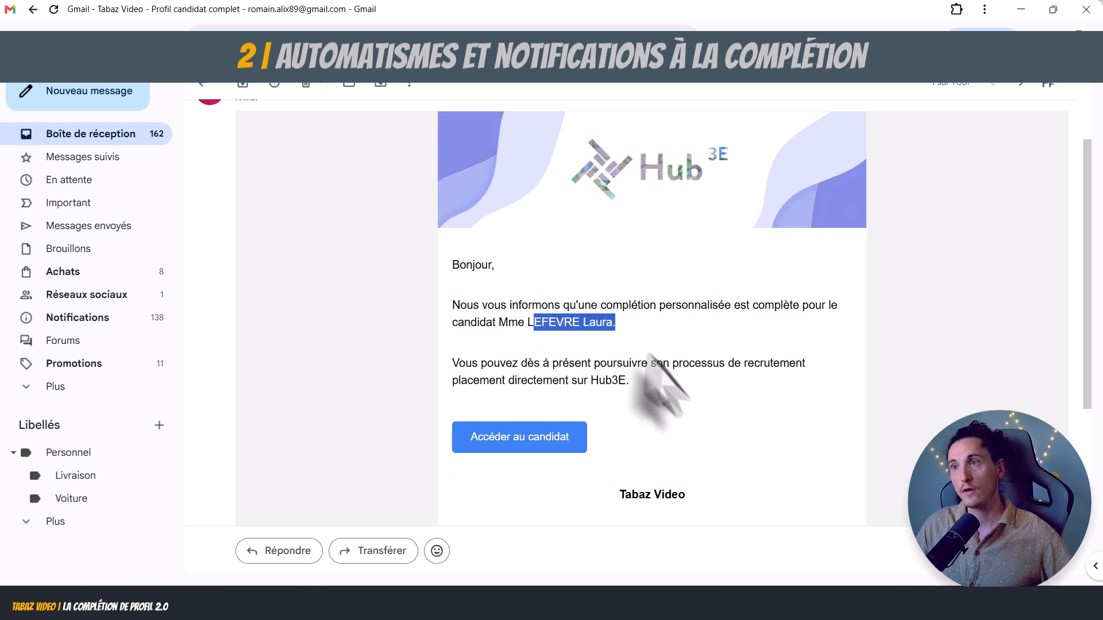
{"action": "left_click", "coordinate": [707, 370]}
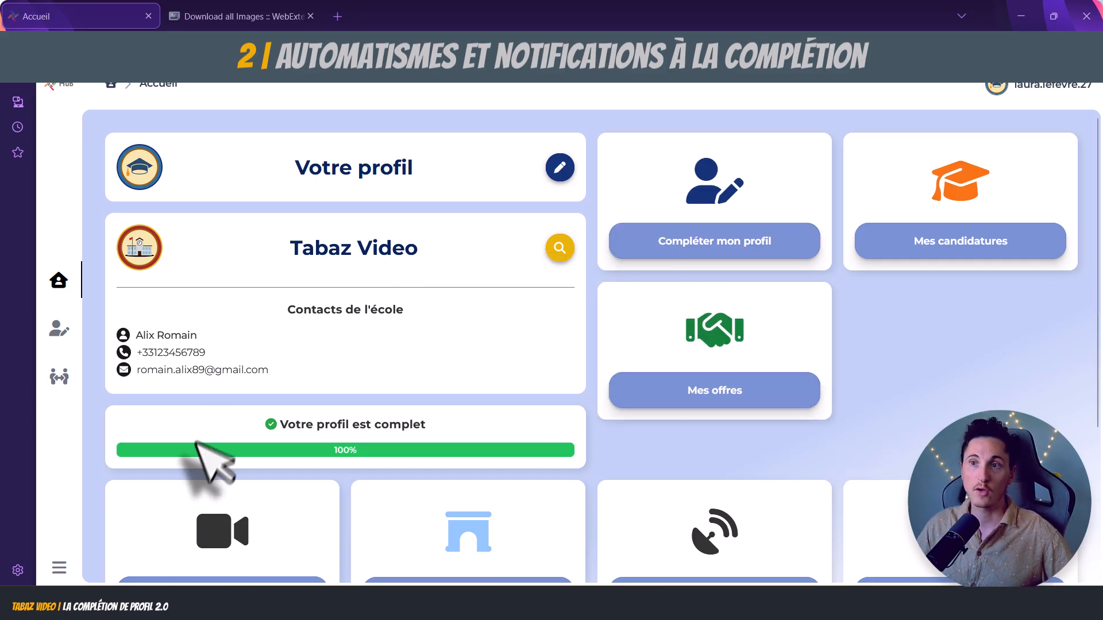
{"action": "scroll", "coordinate": [212, 454], "scroll_direction": "down", "scroll_amount": 2}
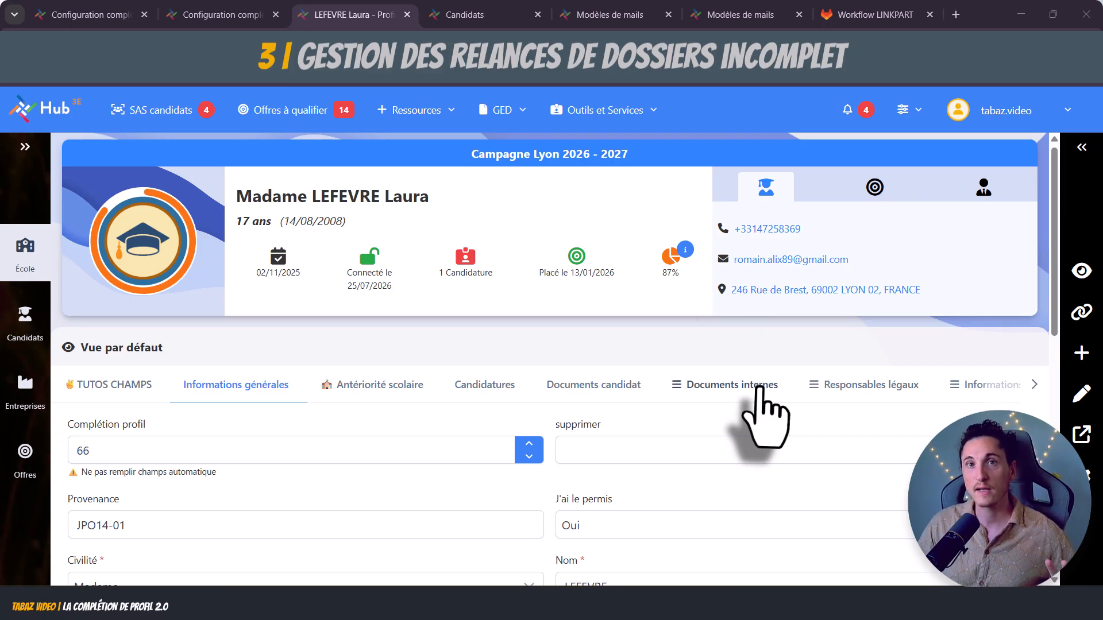
Prepare a reminder for the candidate using "Email standard Hub3E", preview the email and close the preview.
{"action": "left_click", "coordinate": [1083, 475]}
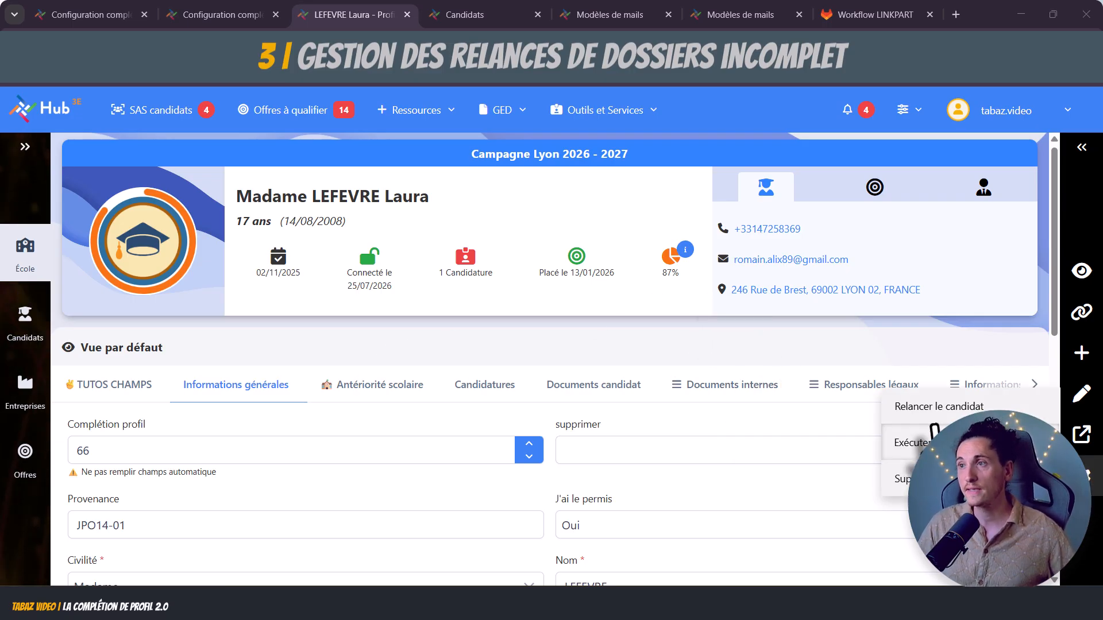
{"action": "left_click", "coordinate": [941, 406]}
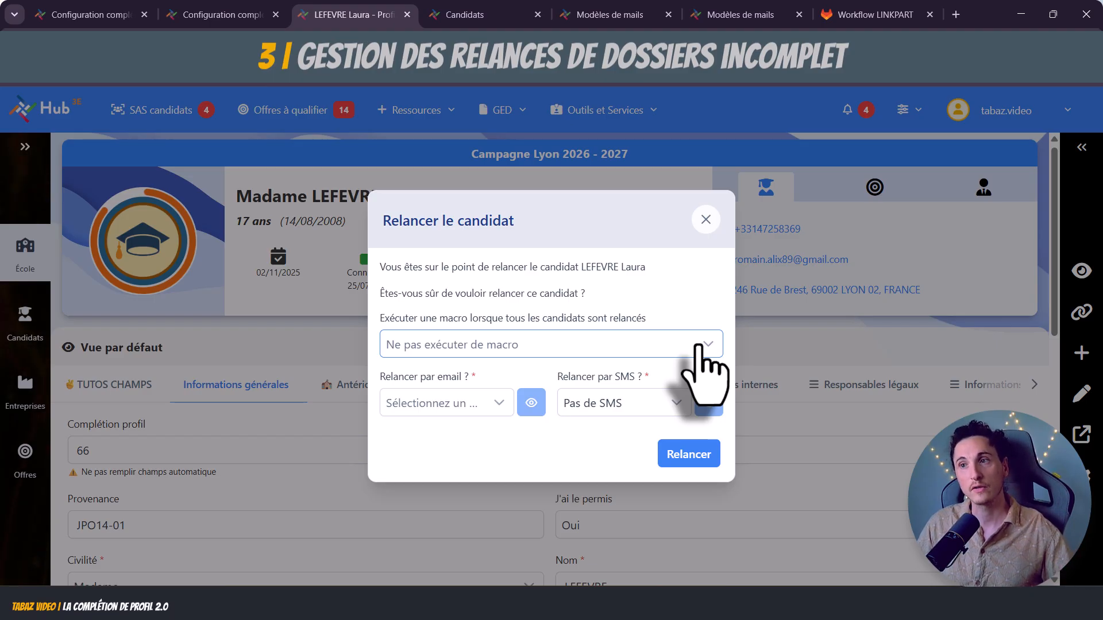
{"action": "left_click", "coordinate": [499, 403]}
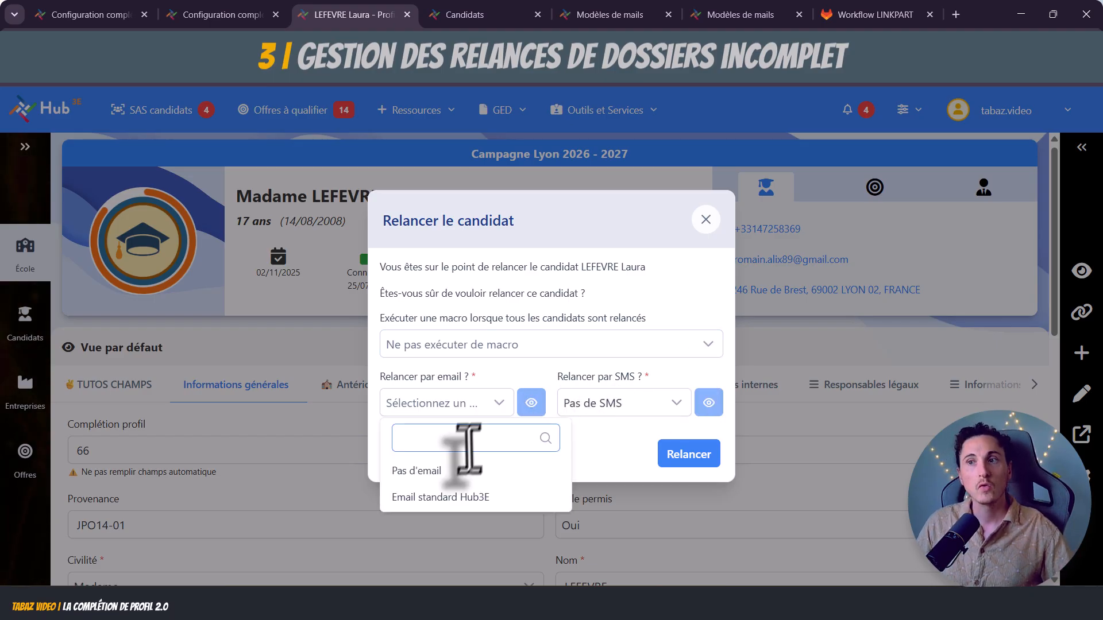
{"action": "left_click", "coordinate": [466, 497]}
{"action": "left_click", "coordinate": [529, 353]}
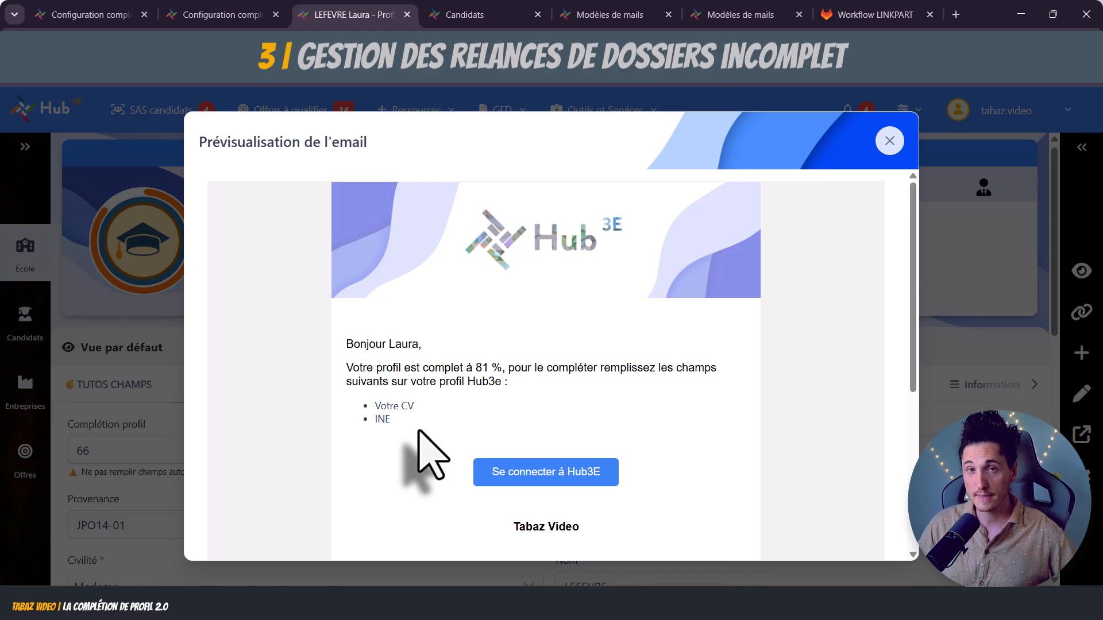
{"action": "left_click", "coordinate": [888, 142]}
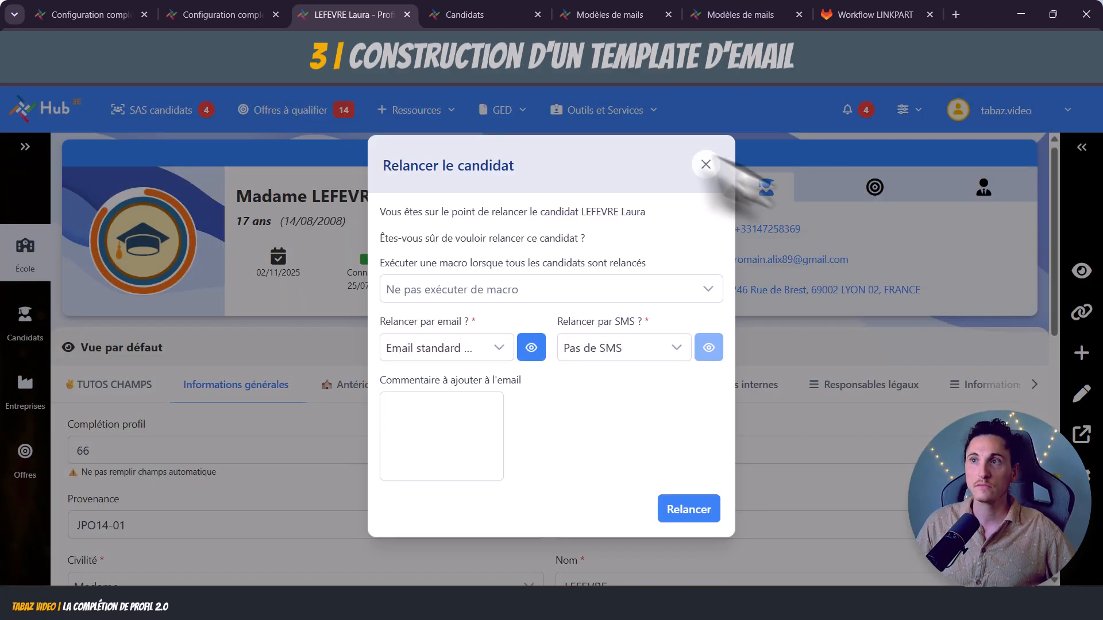
In the new email template form, name the template "Relance candidat Par complétion".
{"action": "left_click", "coordinate": [606, 14]}
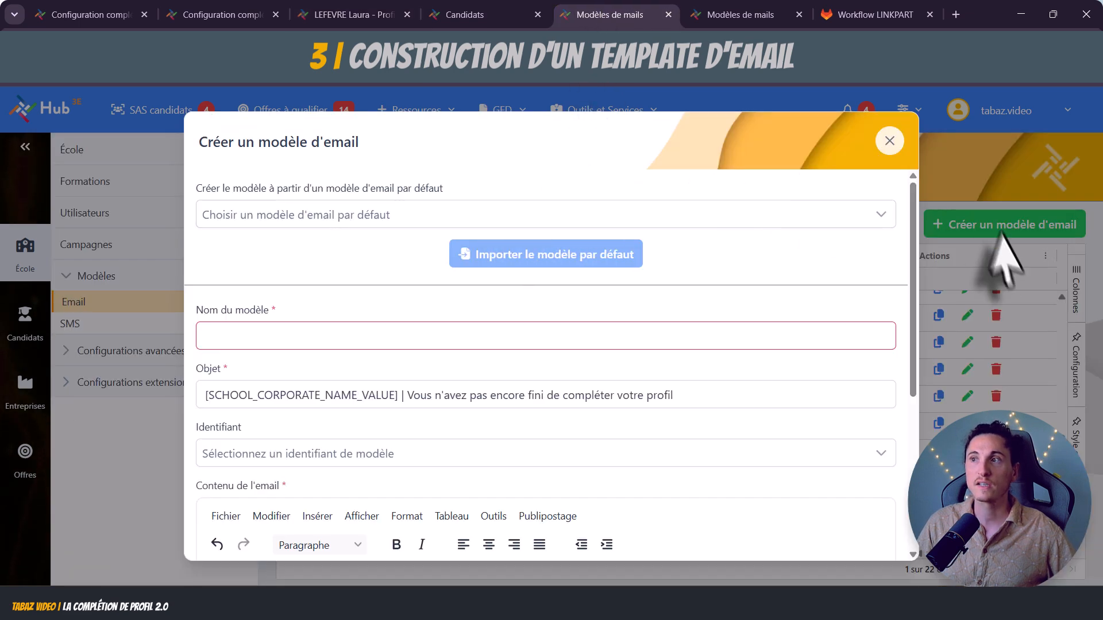
{"action": "scroll", "coordinate": [345, 241], "scroll_direction": "down", "scroll_amount": 1}
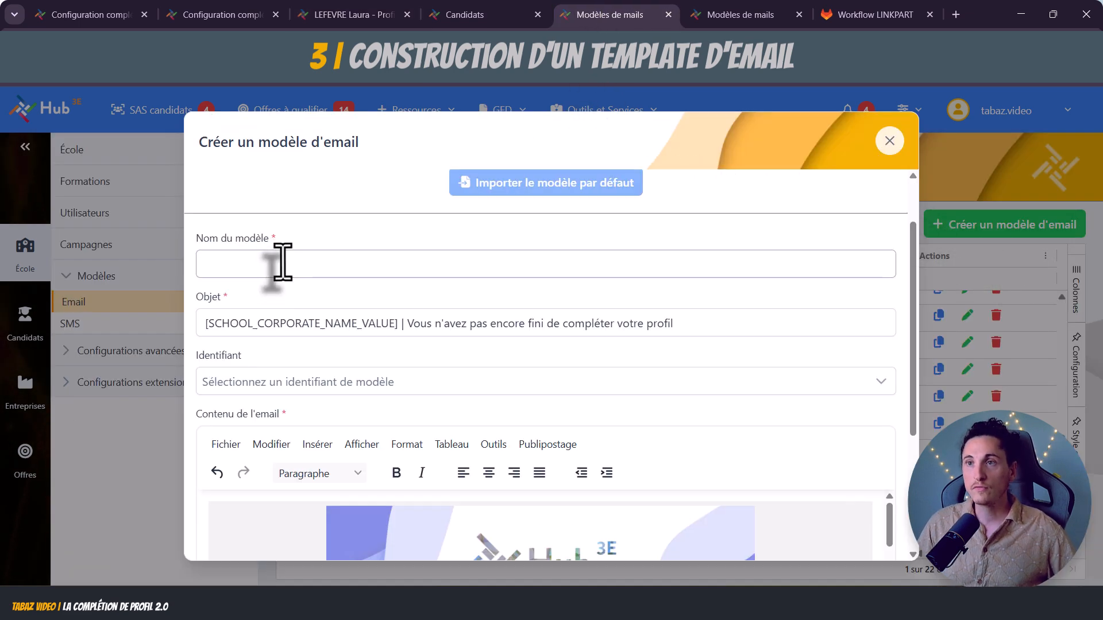
{"action": "left_click", "coordinate": [282, 262]}
{"action": "type", "text": "Relance candidat Par complétion"}
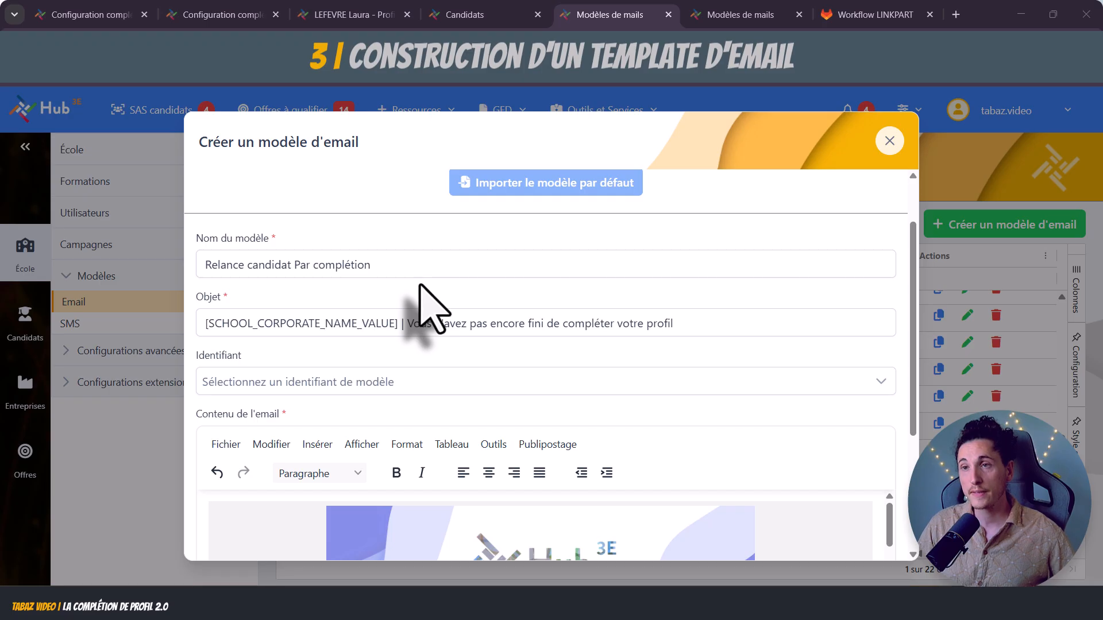
{"action": "scroll", "coordinate": [505, 287], "scroll_direction": "down", "scroll_amount": 1}
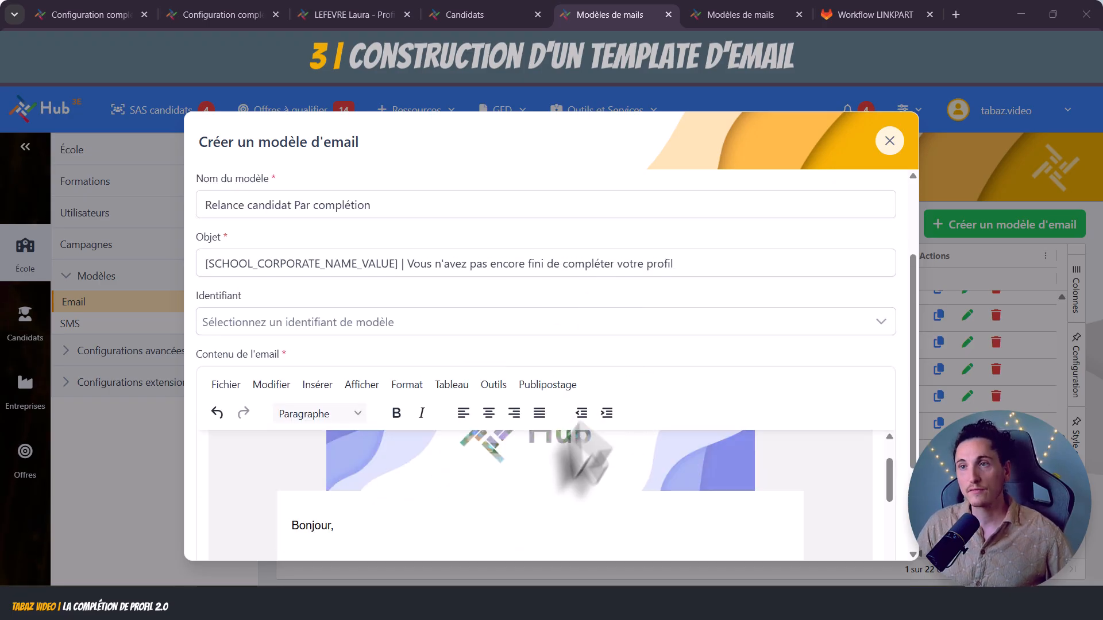
Assign the identifier "Relance de profil incomplet" to the new email template and create it.
{"action": "left_click", "coordinate": [565, 327]}
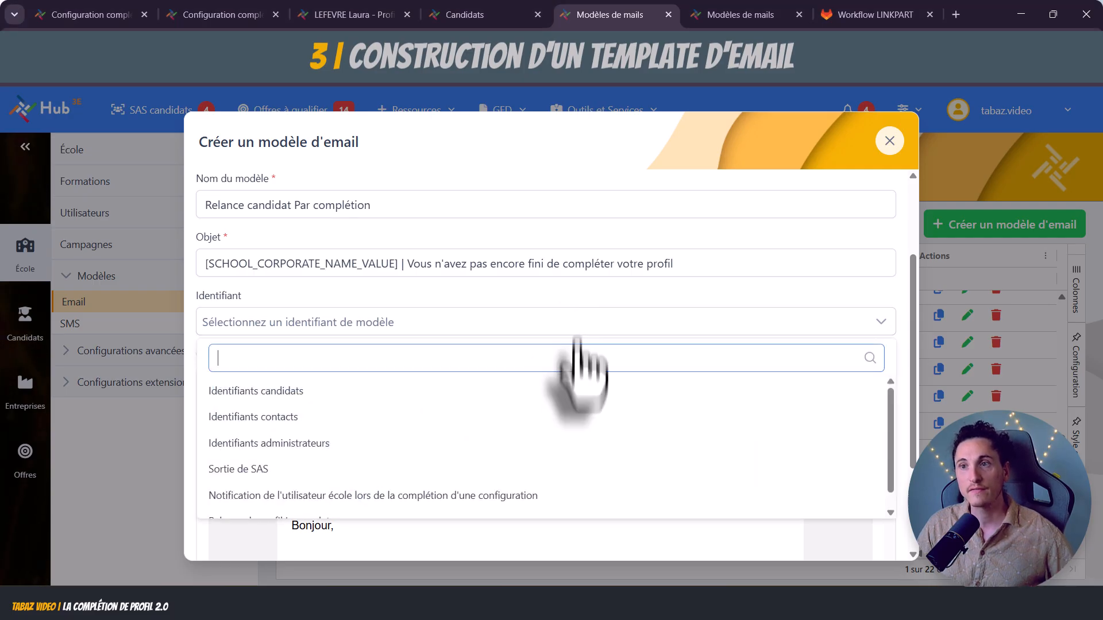
{"action": "scroll", "coordinate": [396, 506], "scroll_direction": "down", "scroll_amount": 1}
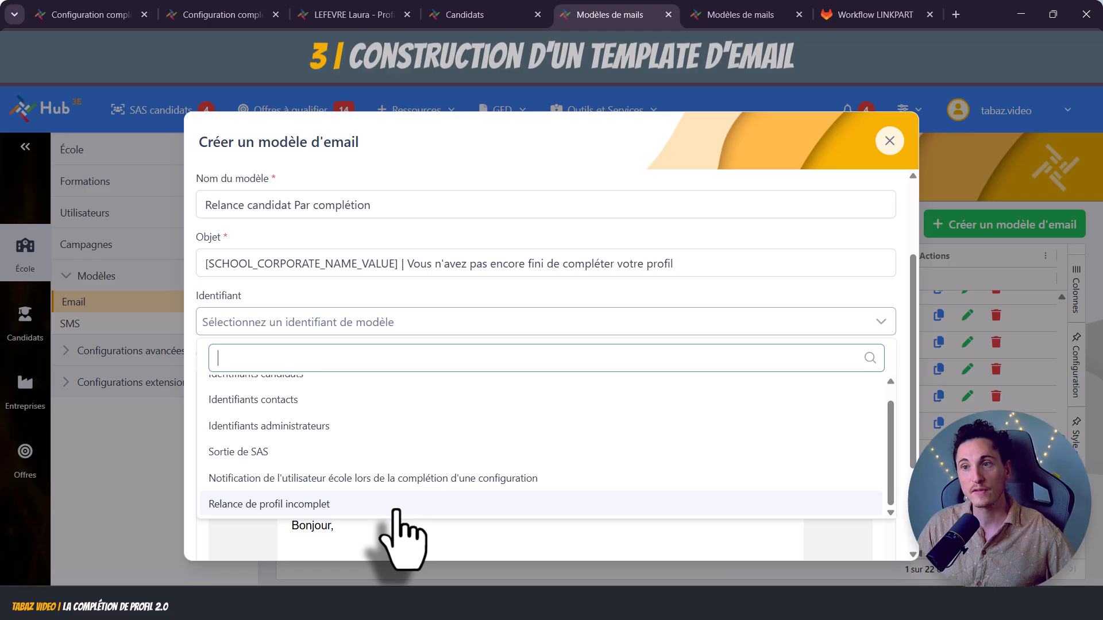
{"action": "left_click", "coordinate": [395, 505]}
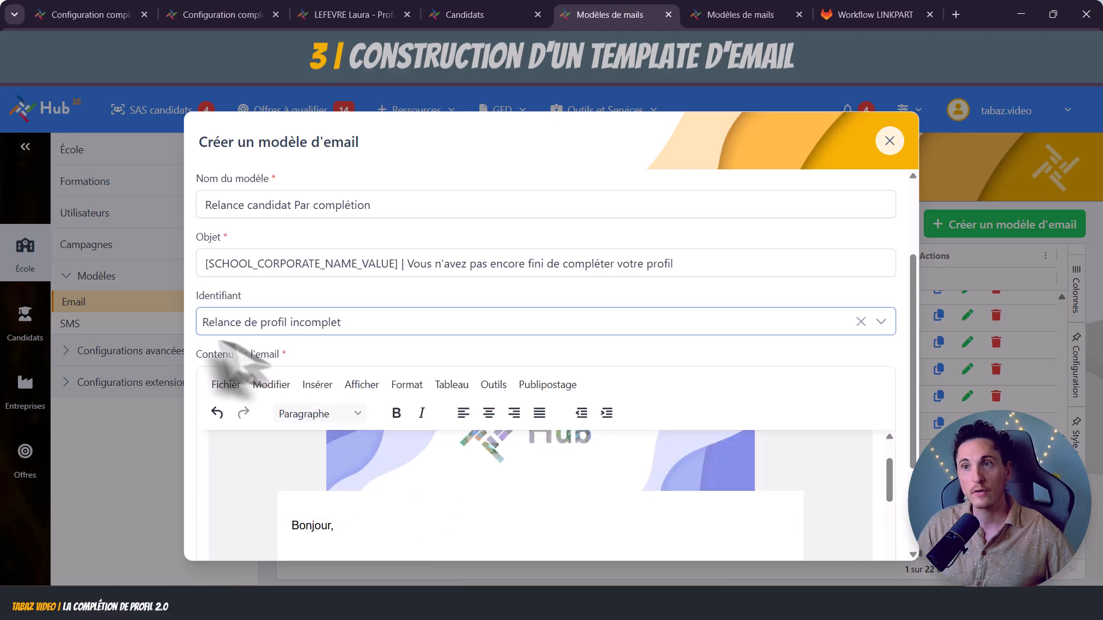
{"action": "scroll", "coordinate": [525, 391], "scroll_direction": "down", "scroll_amount": 10}
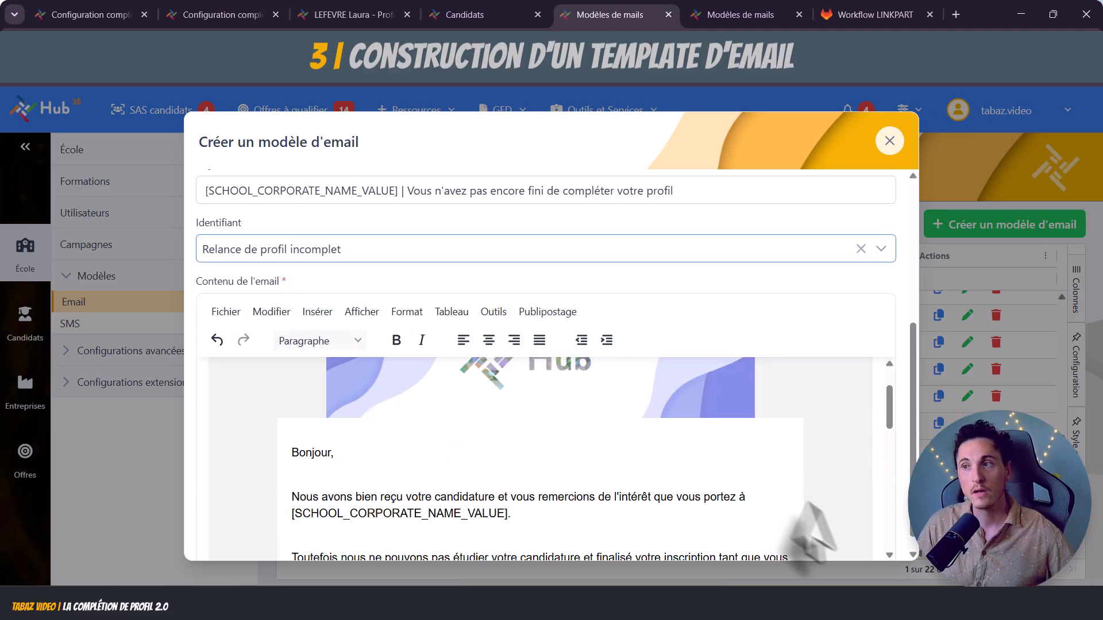
{"action": "left_click", "coordinate": [847, 540]}
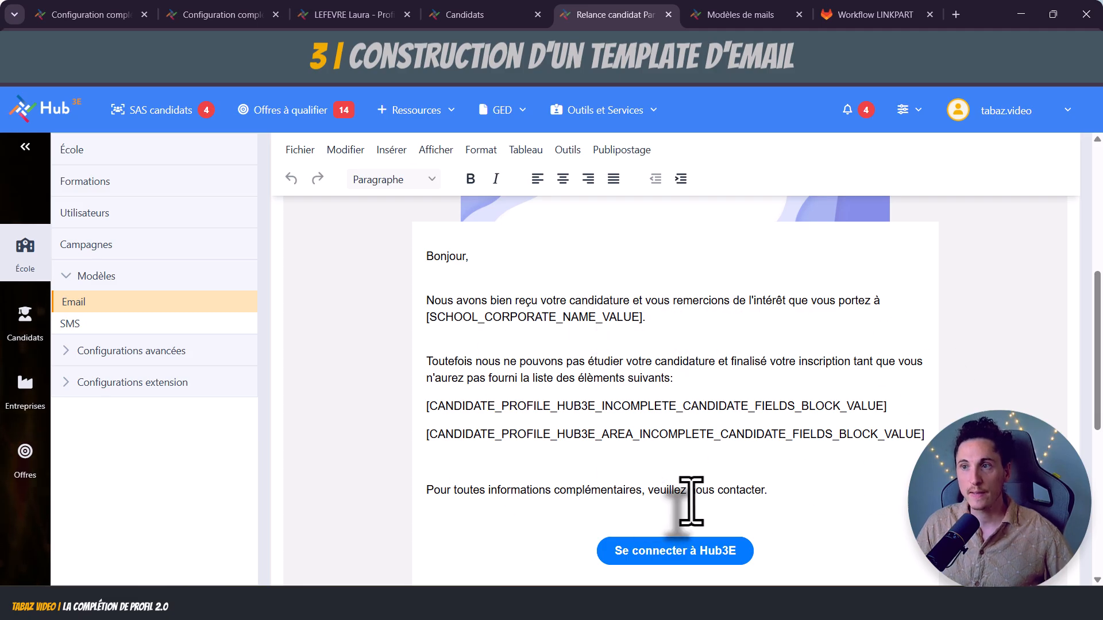
Search the mail-merge variables for "liste des ch" and compare the incomplete candidate field lists: general, school area and candidate area.
{"action": "scroll", "coordinate": [691, 501], "scroll_direction": "up", "scroll_amount": 1}
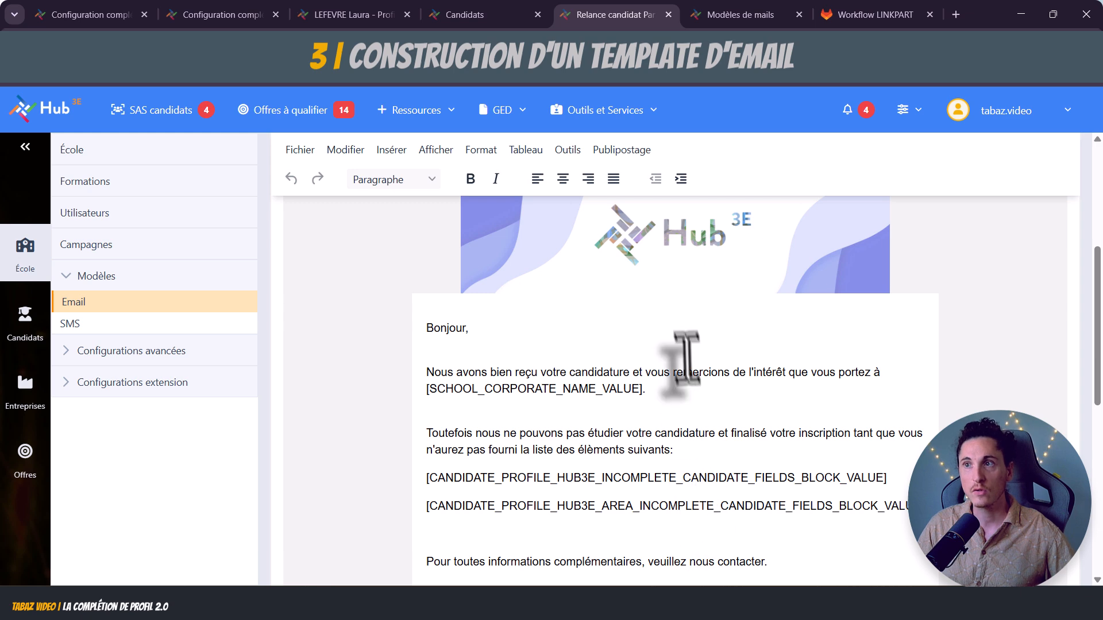
{"action": "left_click", "coordinate": [631, 150]}
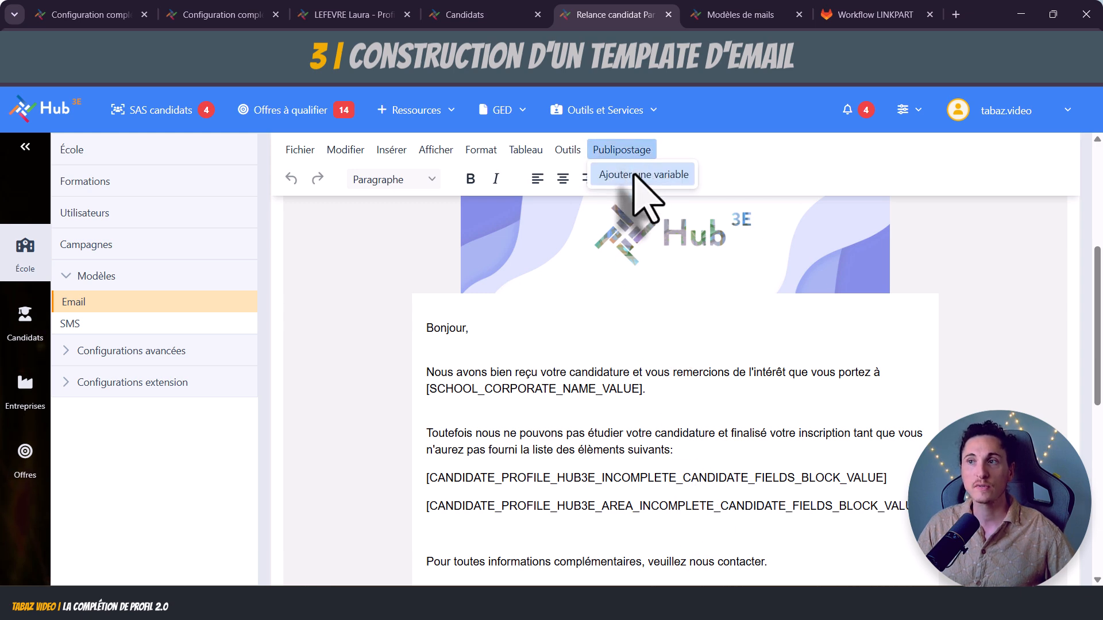
{"action": "left_click", "coordinate": [635, 176]}
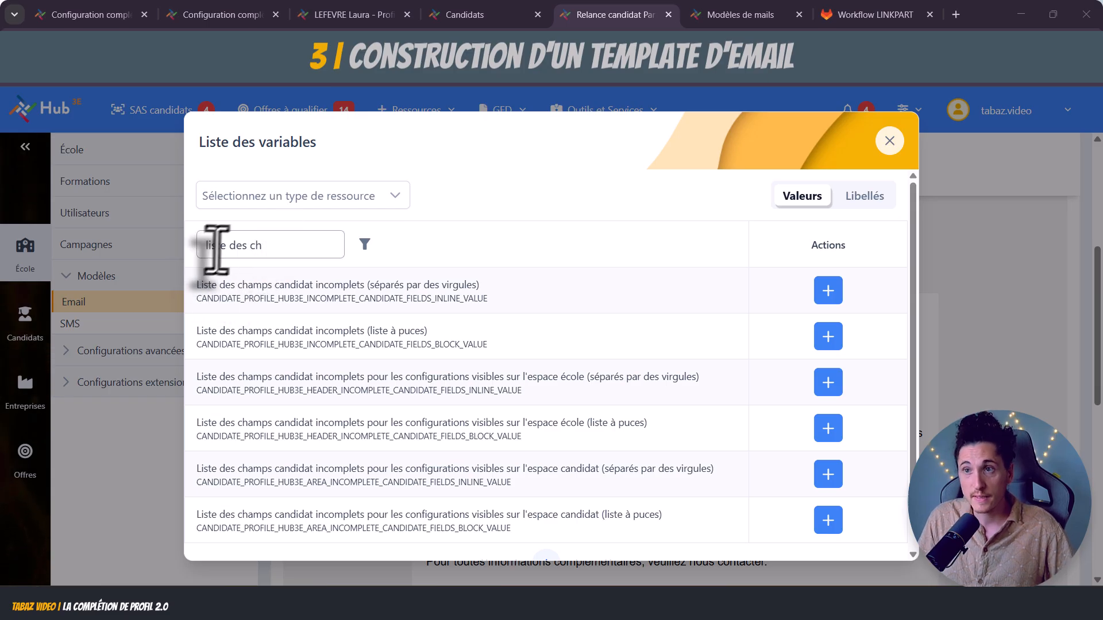
{"action": "scroll", "coordinate": [287, 241], "scroll_direction": "down", "scroll_amount": 1}
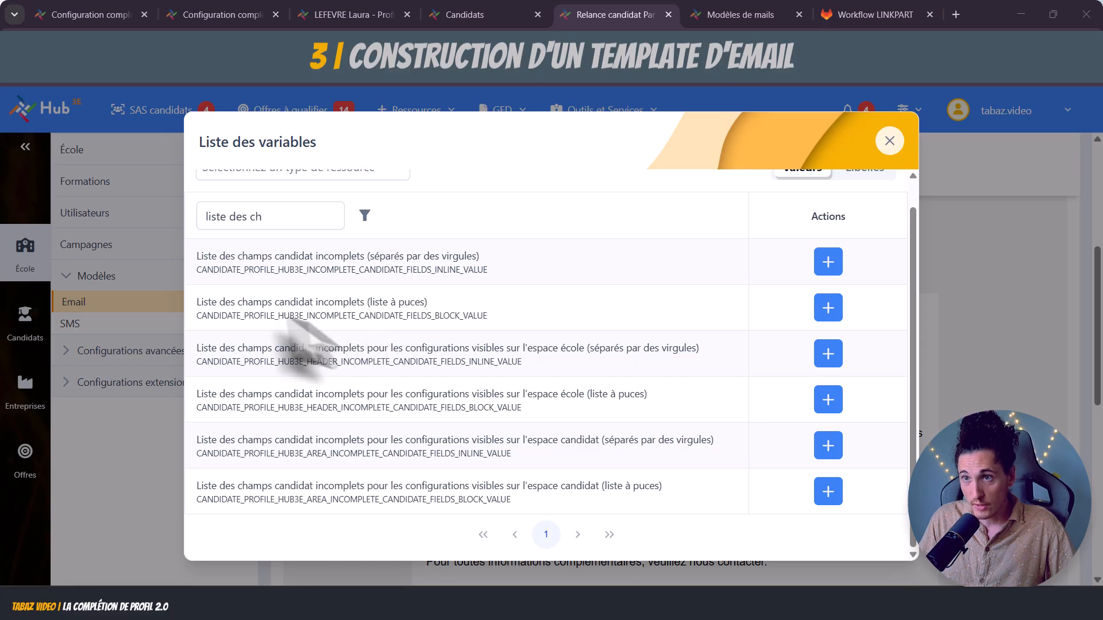
{"action": "left_click_drag", "start_coordinate": [201, 301], "coordinate": [362, 303]}
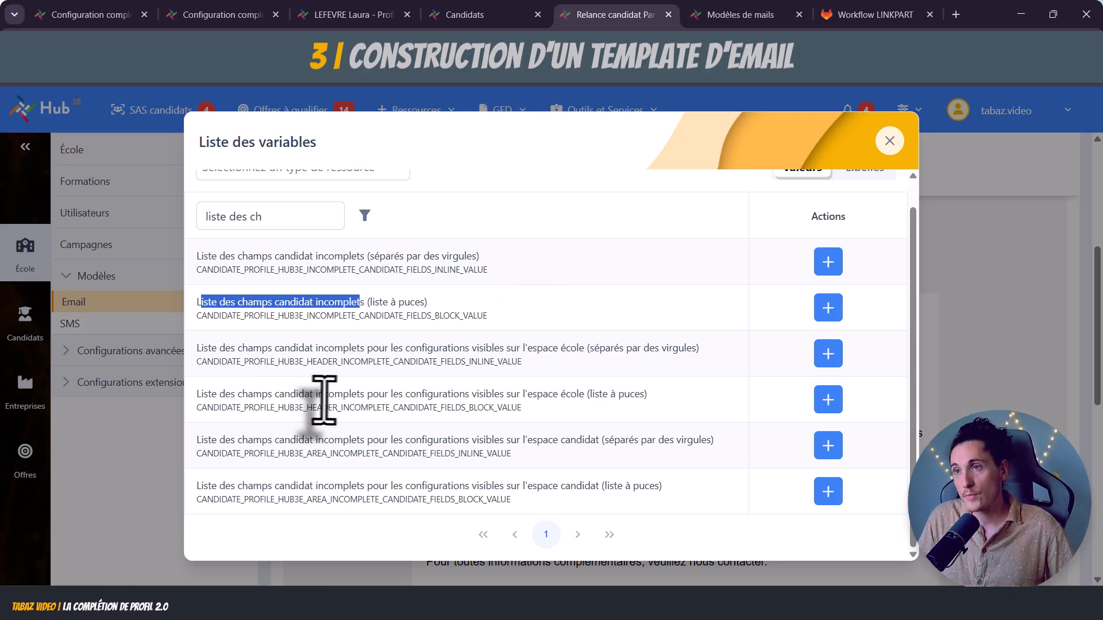
{"action": "left_click", "coordinate": [381, 350]}
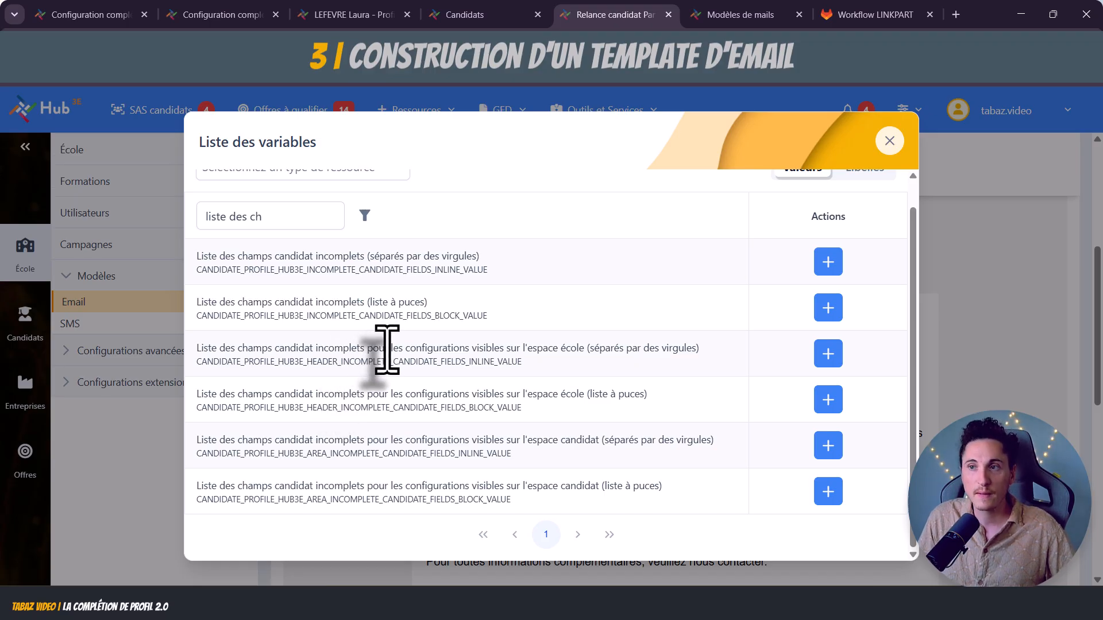
{"action": "left_click_drag", "start_coordinate": [389, 348], "coordinate": [591, 350]}
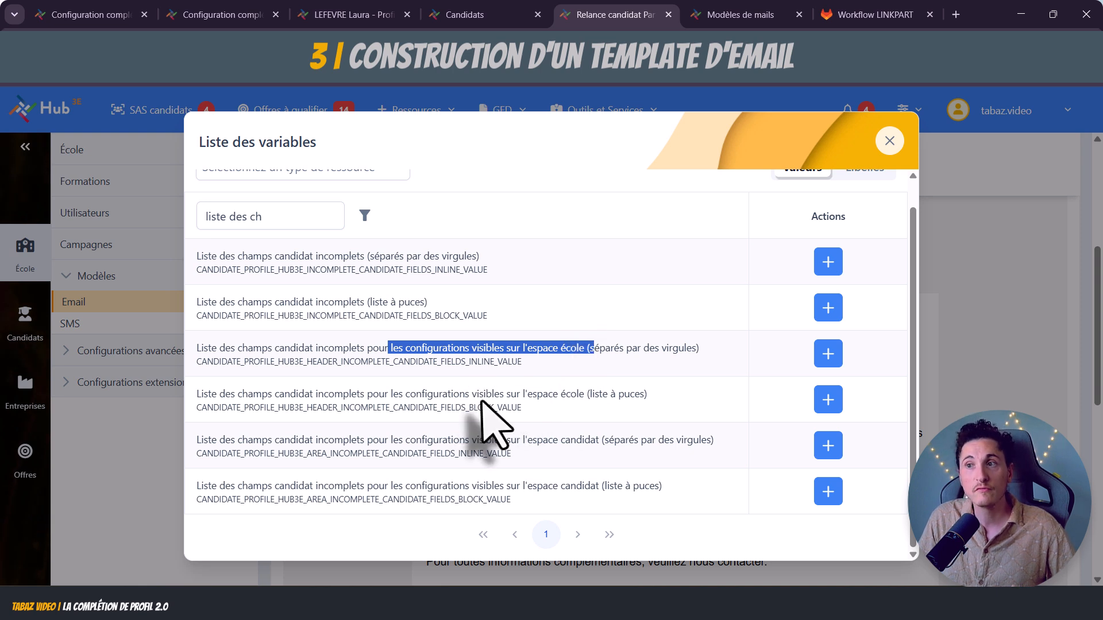
{"action": "left_click_drag", "start_coordinate": [483, 395], "coordinate": [534, 396]}
{"action": "left_click", "coordinate": [453, 448]}
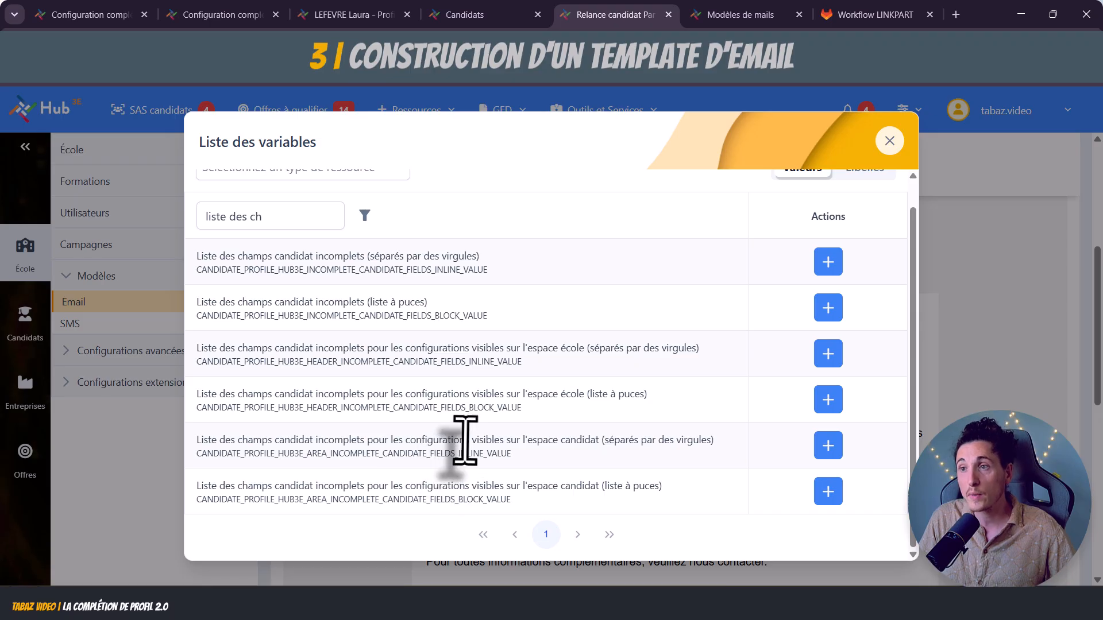
{"action": "left_click_drag", "start_coordinate": [464, 440], "coordinate": [583, 442]}
{"action": "left_click", "coordinate": [615, 480]}
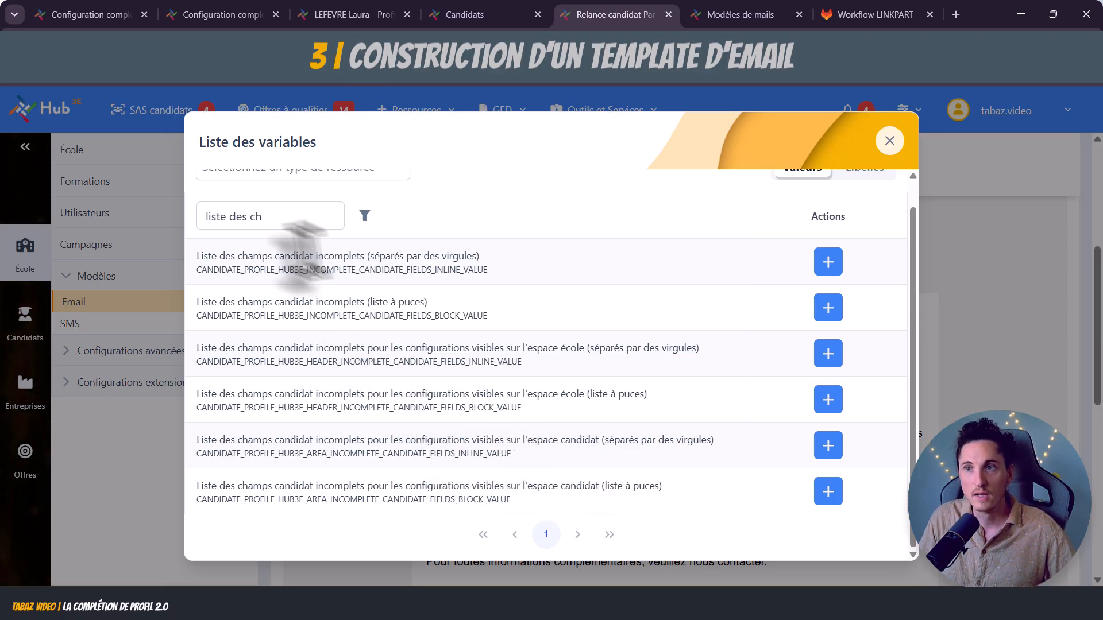
Search the mail-merge variables for "complet" instead and look through the completion variables.
{"action": "left_click_drag", "start_coordinate": [263, 216], "coordinate": [192, 215]}
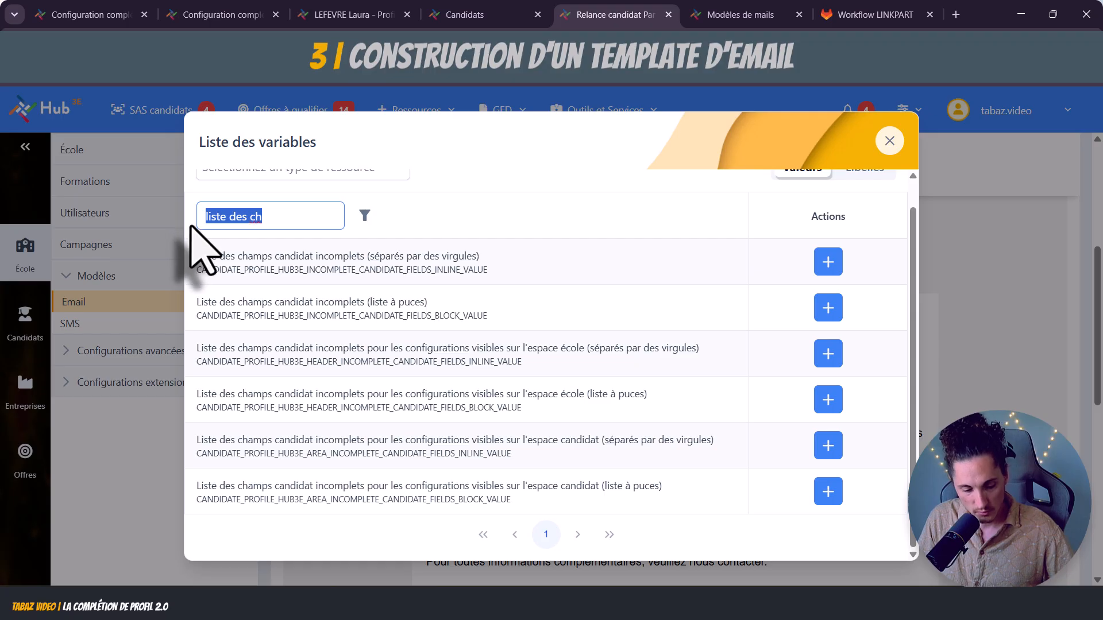
{"action": "key", "text": "BackSpace"}
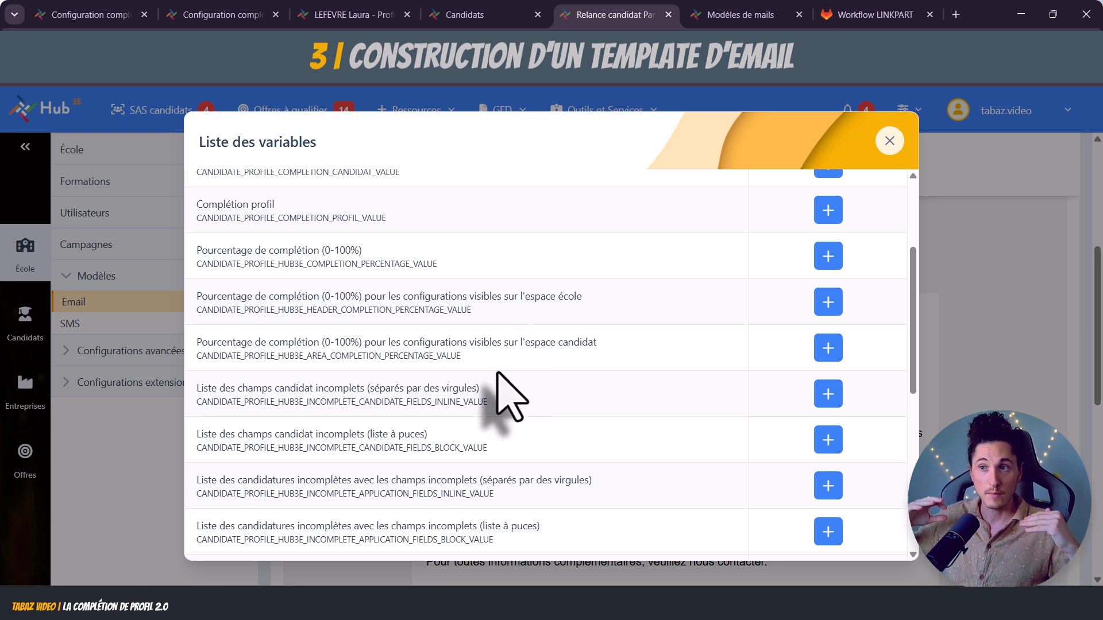
{"action": "scroll", "coordinate": [496, 374], "scroll_direction": "up", "scroll_amount": 5}
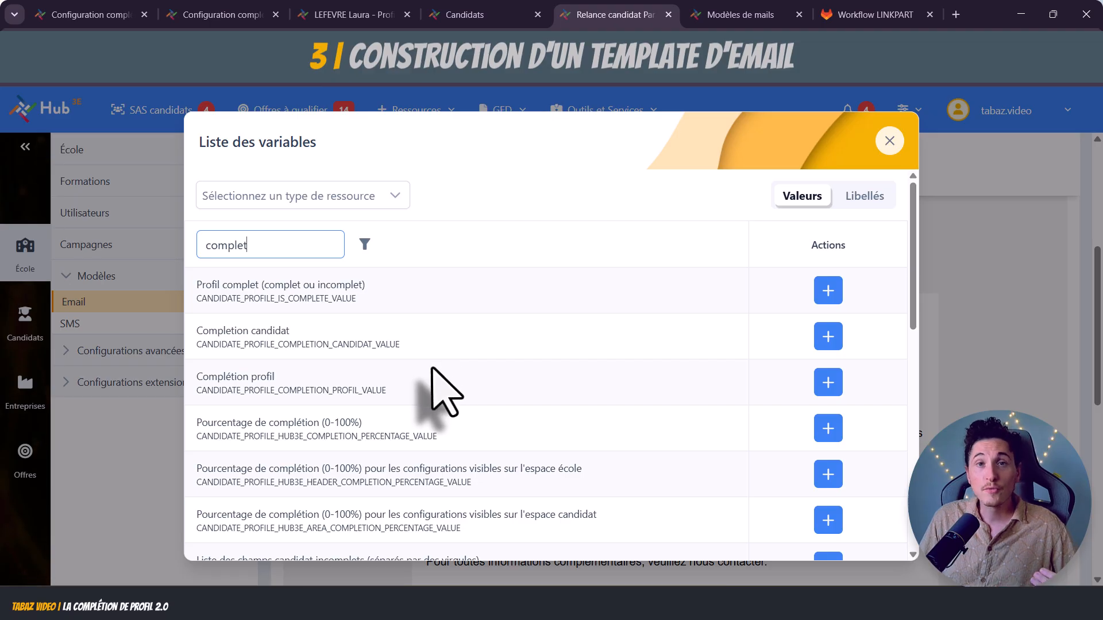
{"action": "scroll", "coordinate": [443, 402], "scroll_direction": "down", "scroll_amount": 3}
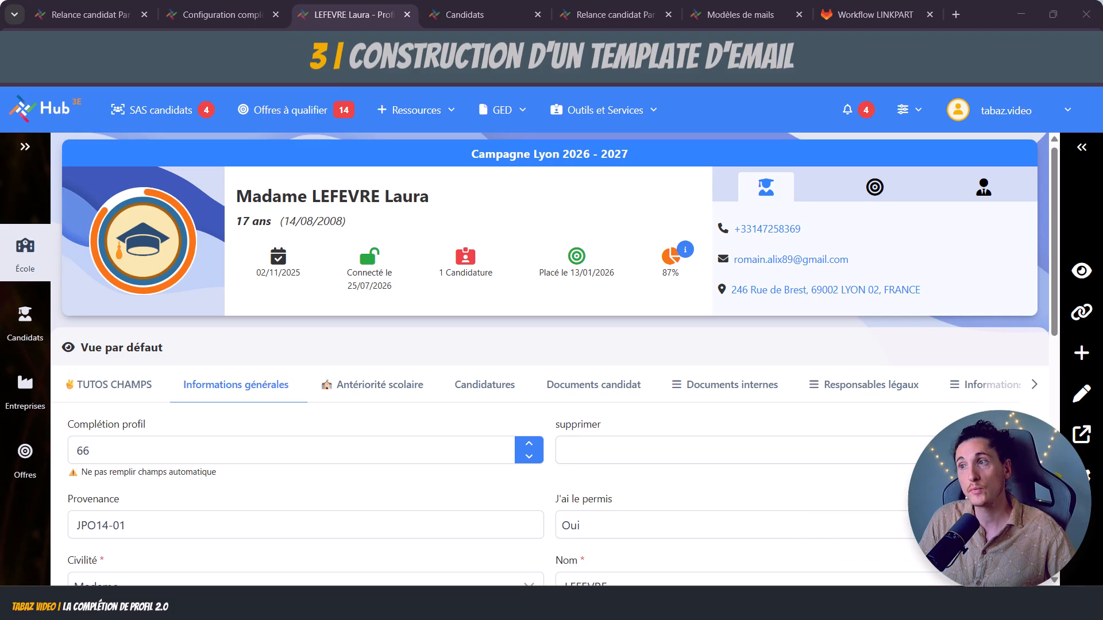
In the candidates list, view the filter options of the "Complétion profil - Candidat" column and close them.
{"action": "left_click", "coordinate": [1085, 475]}
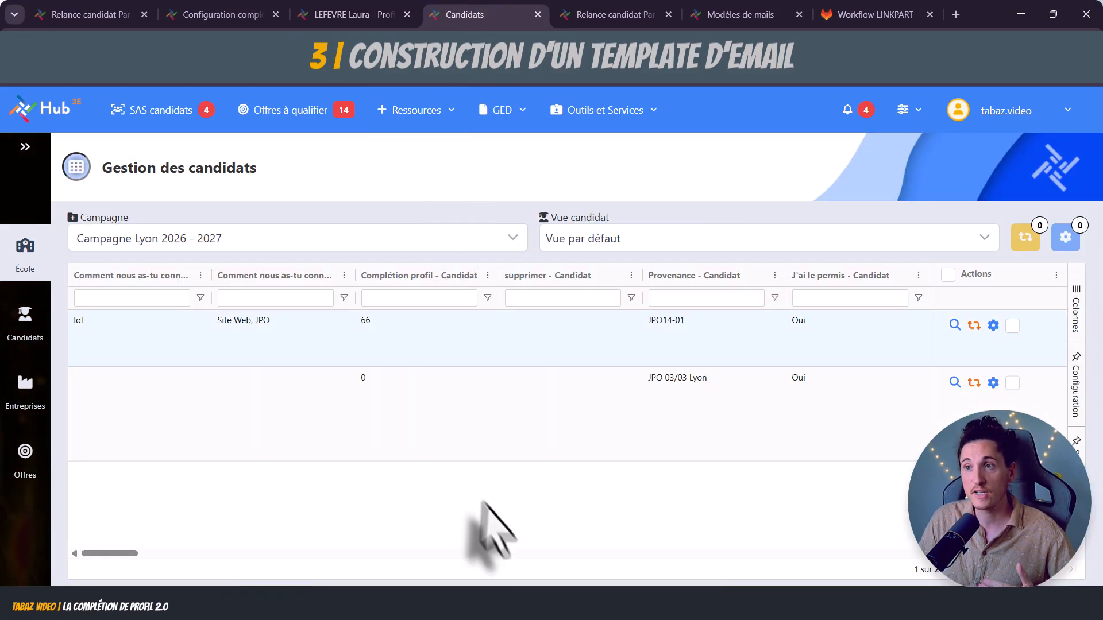
{"action": "left_click", "coordinate": [487, 297]}
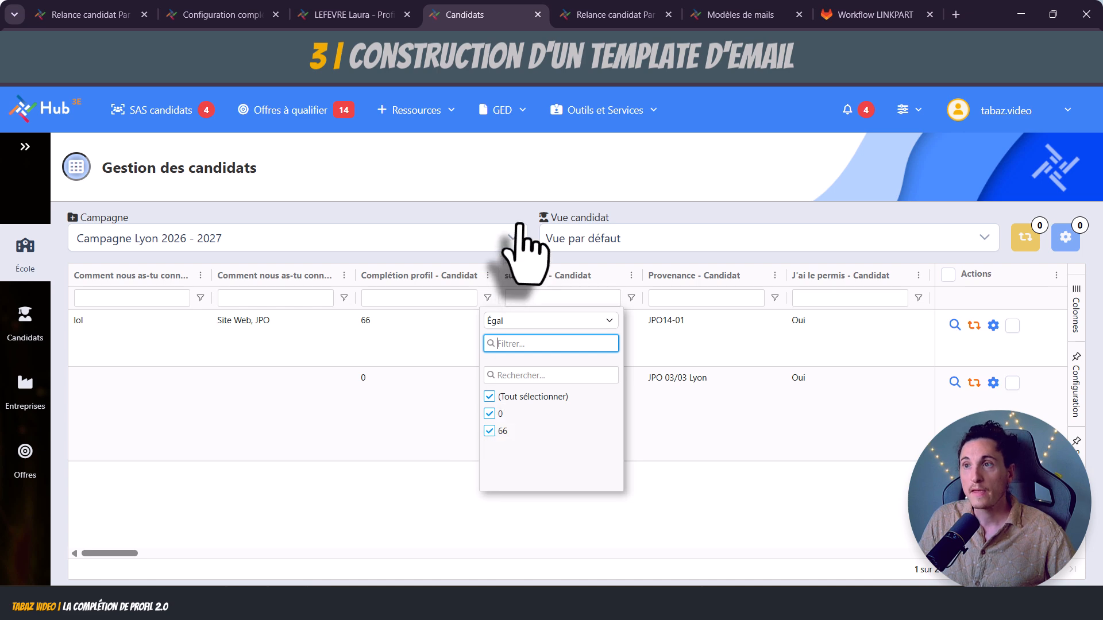
{"action": "left_click", "coordinate": [519, 241]}
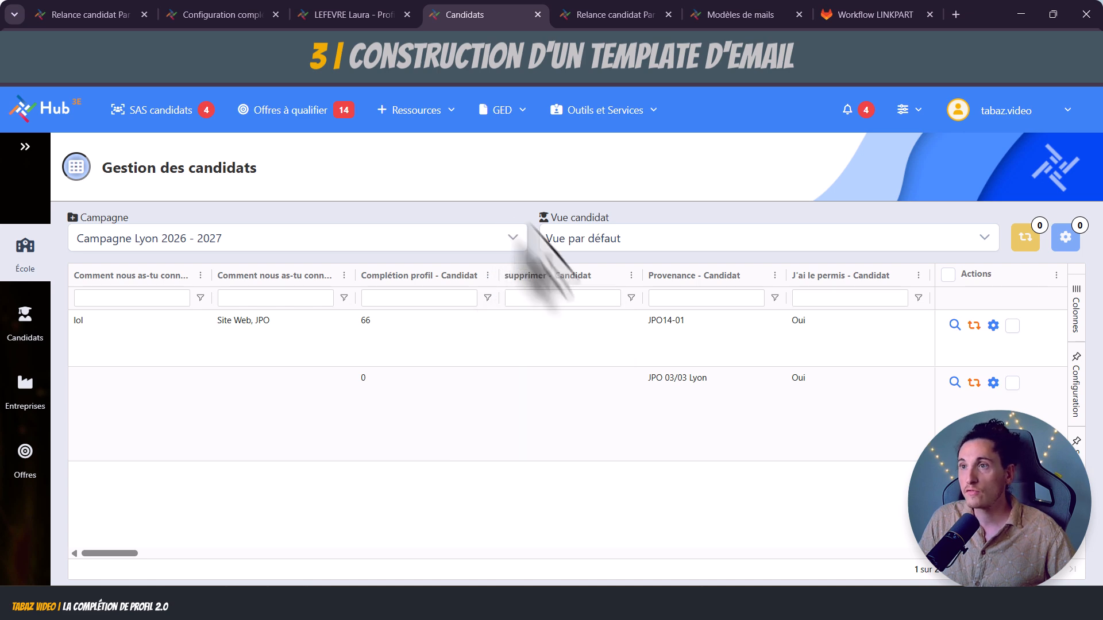
{"action": "left_click", "coordinate": [947, 275]}
{"action": "left_click", "coordinate": [947, 276]}
{"action": "left_click", "coordinate": [975, 328]}
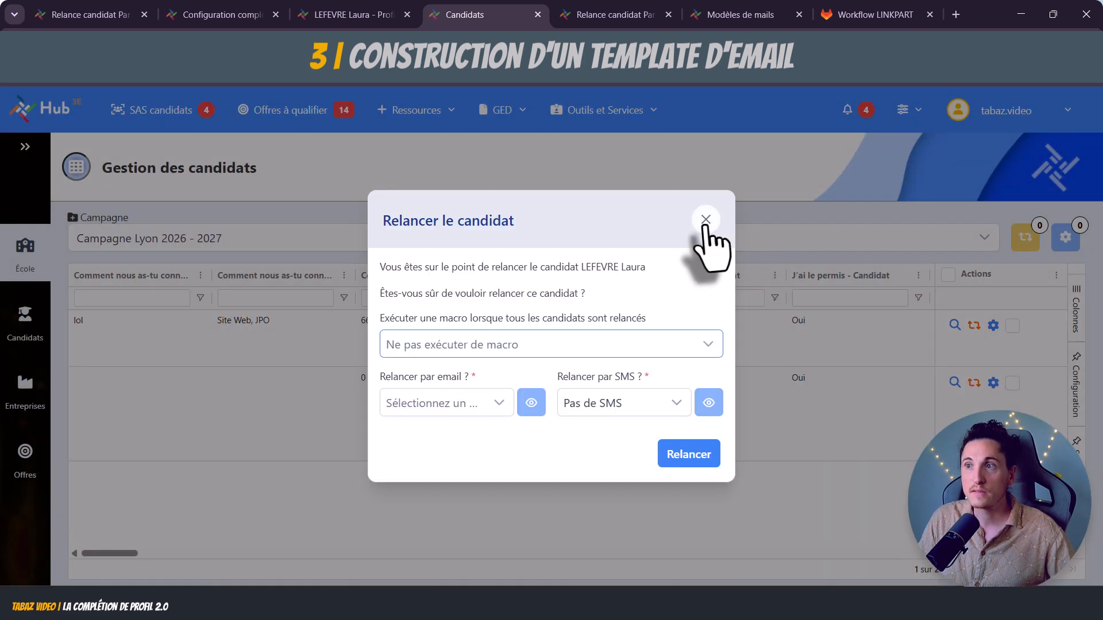
{"action": "left_click", "coordinate": [704, 217]}
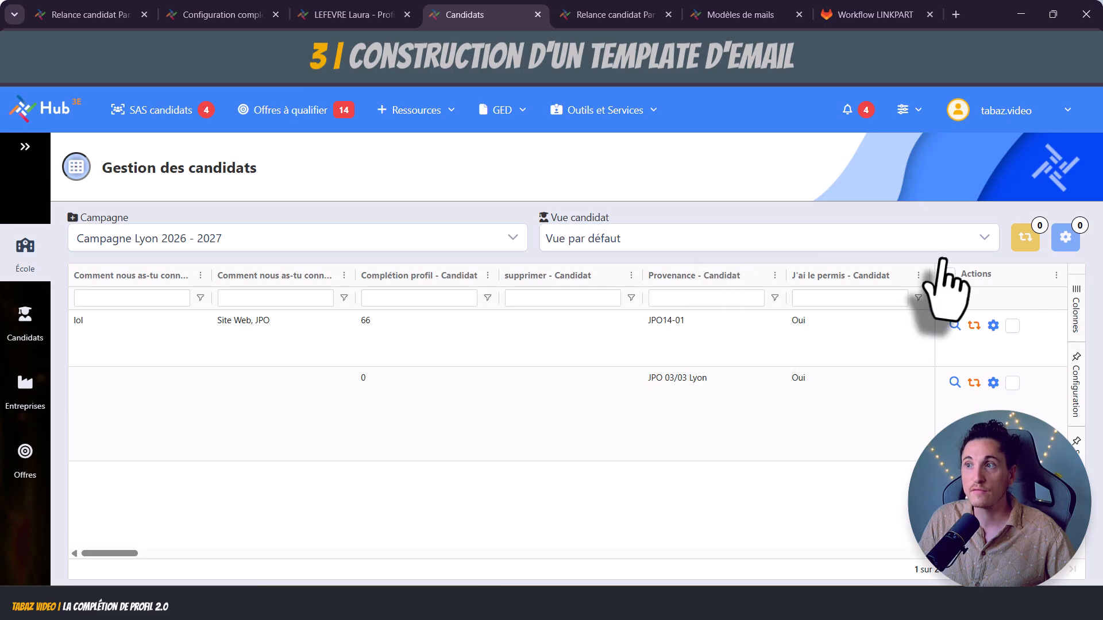
Select all listed candidates, choose the "Relance candidat Par complétion" email for their reminder, check its preview and send the reminder.
{"action": "left_click", "coordinate": [947, 276]}
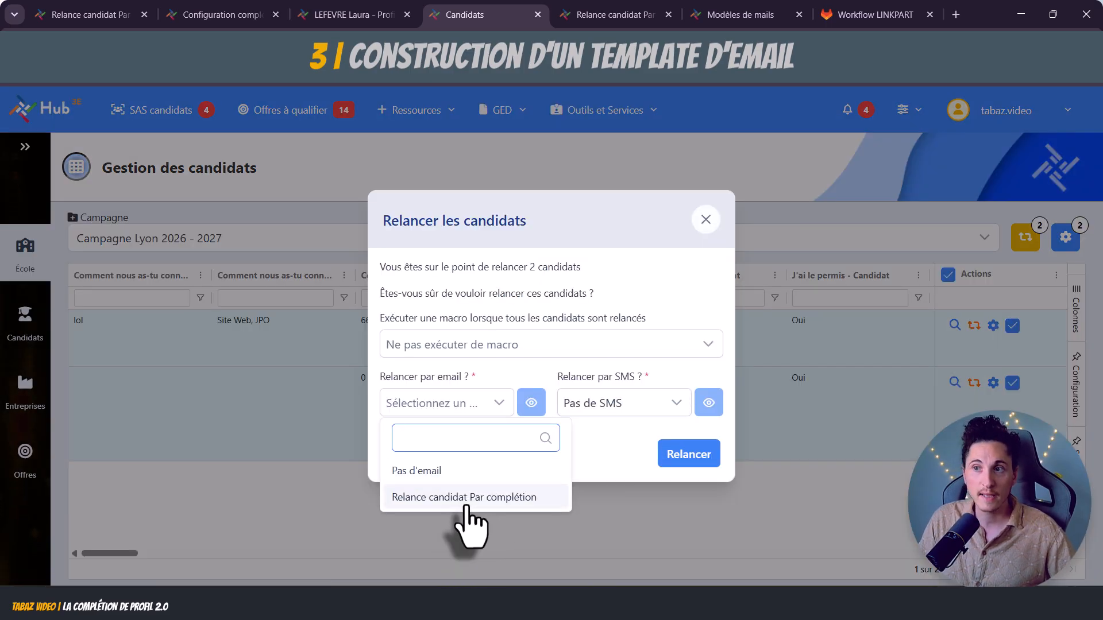
{"action": "left_click", "coordinate": [465, 498]}
{"action": "left_click", "coordinate": [530, 349]}
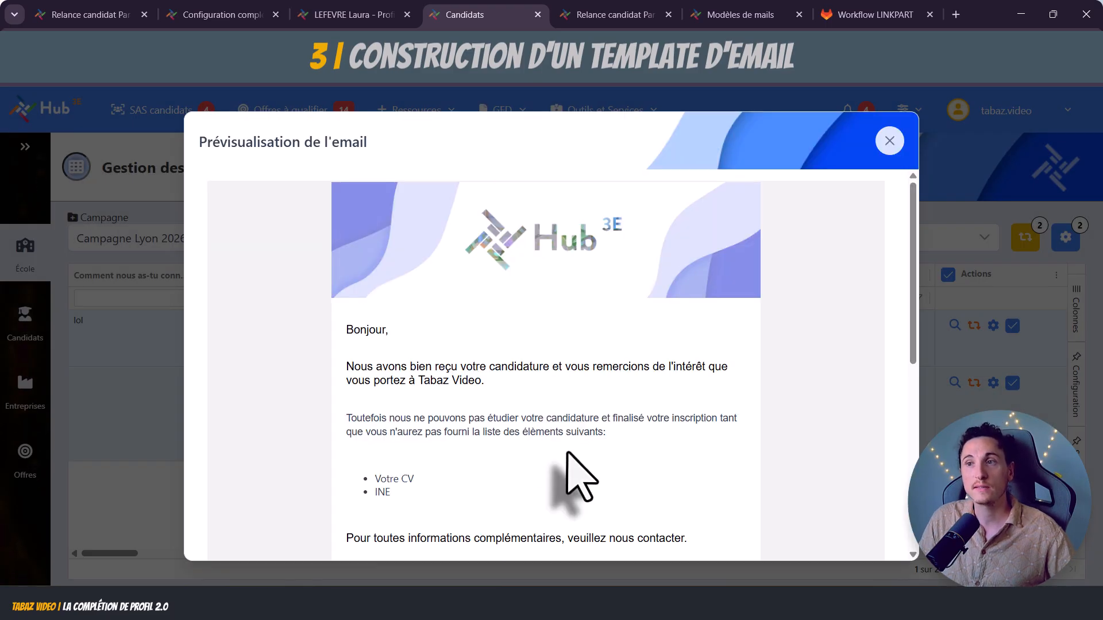
{"action": "scroll", "coordinate": [591, 428], "scroll_direction": "down", "scroll_amount": 1}
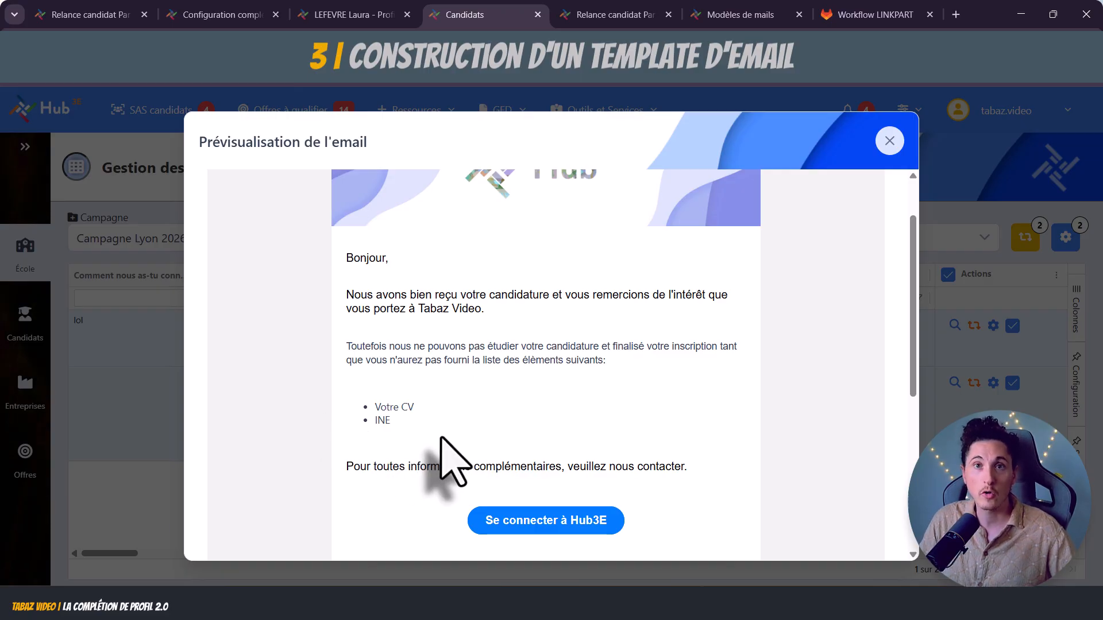
{"action": "left_click", "coordinate": [889, 141]}
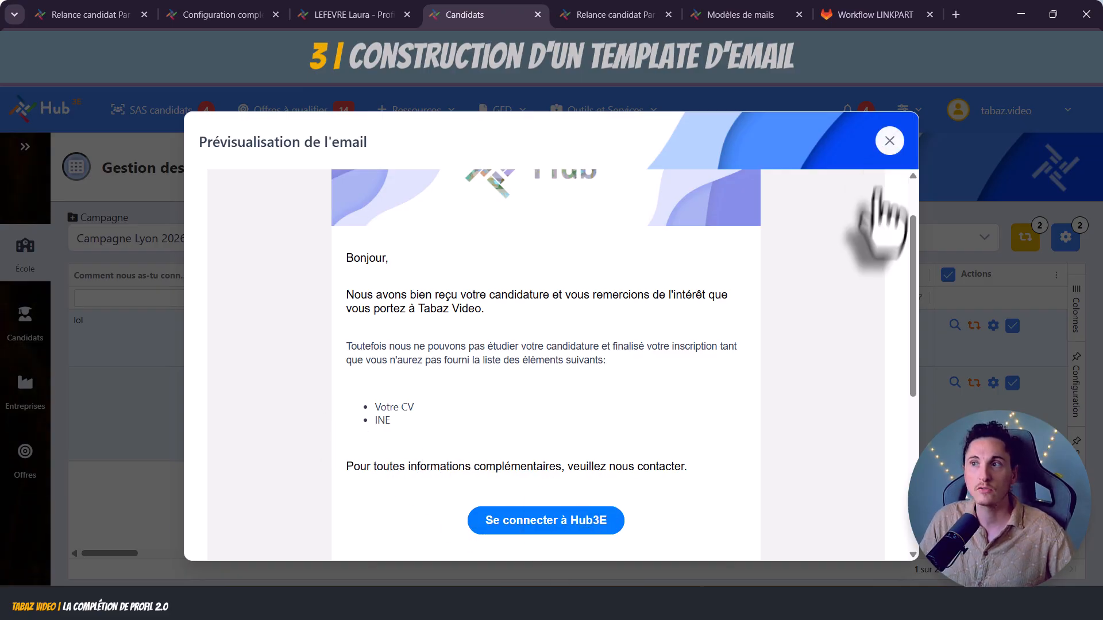
{"action": "left_click", "coordinate": [679, 522]}
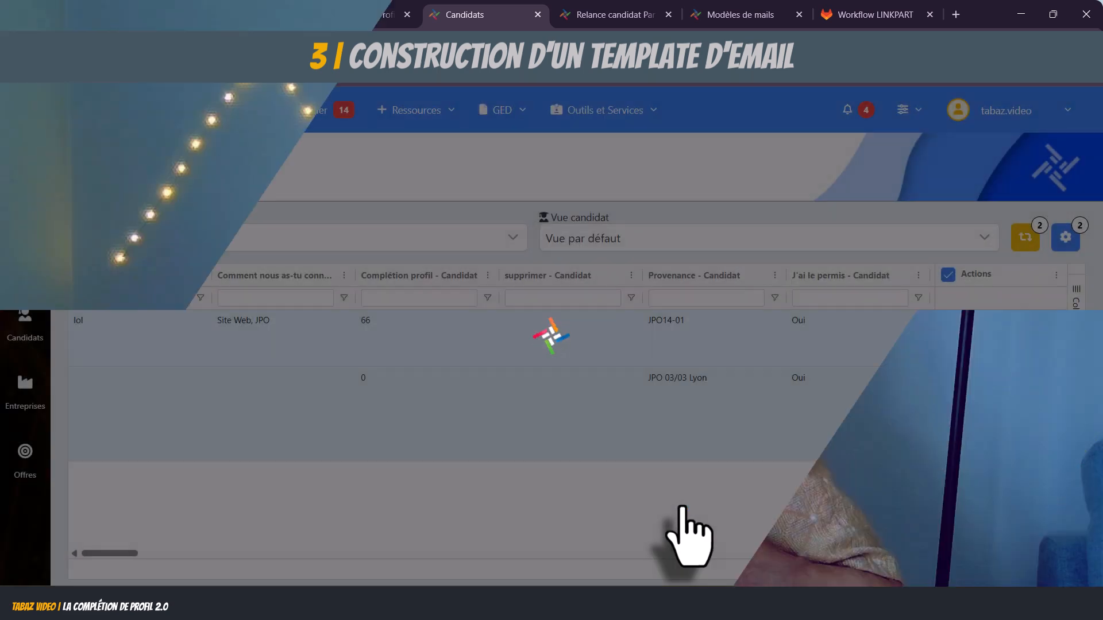